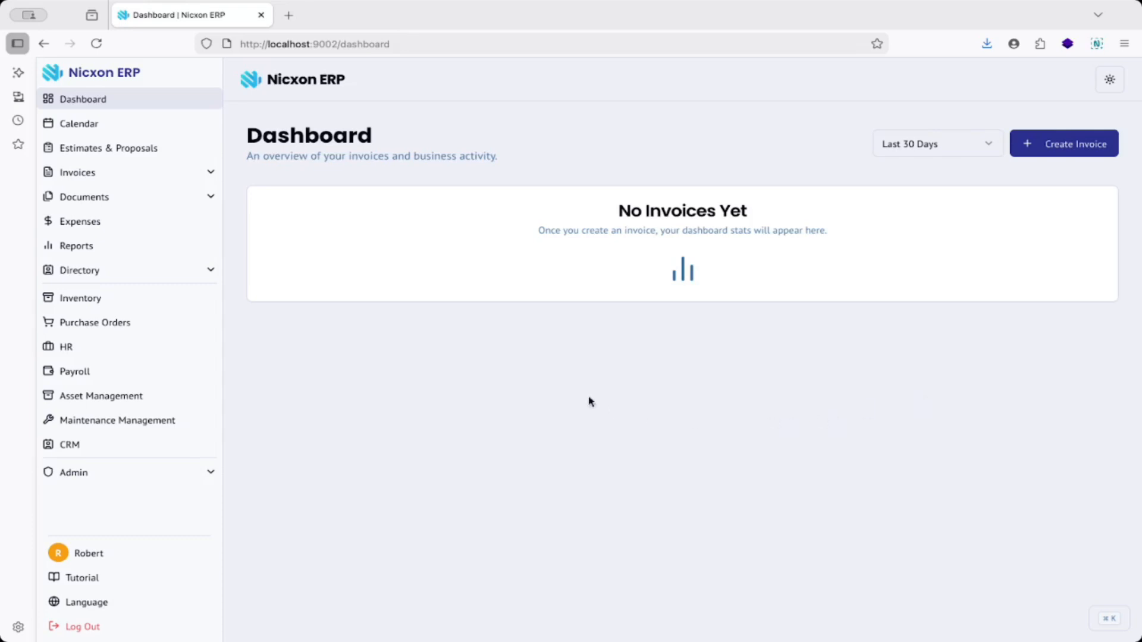
Step: Go to Estimates & Proposals and start creating a new document
left_click(211, 272)
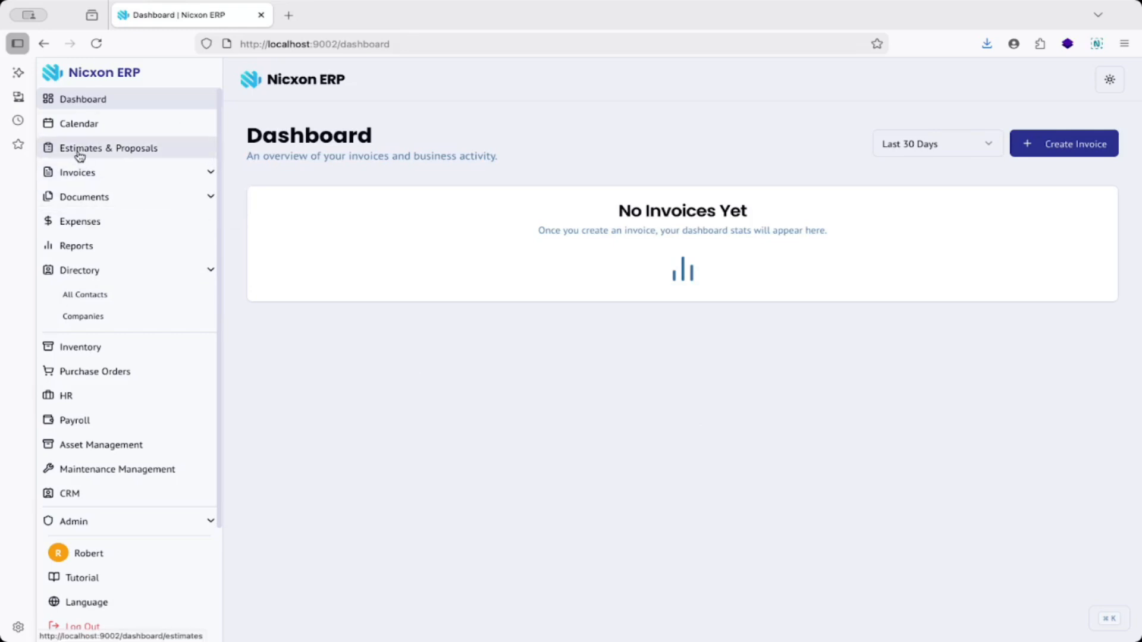
left_click(109, 171)
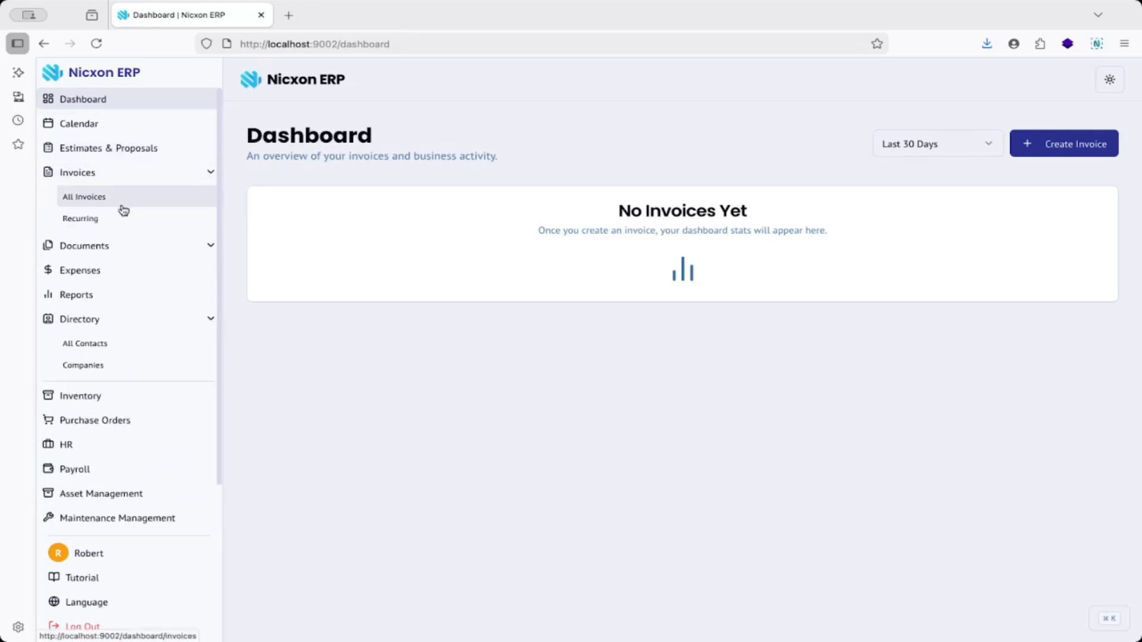
left_click(110, 155)
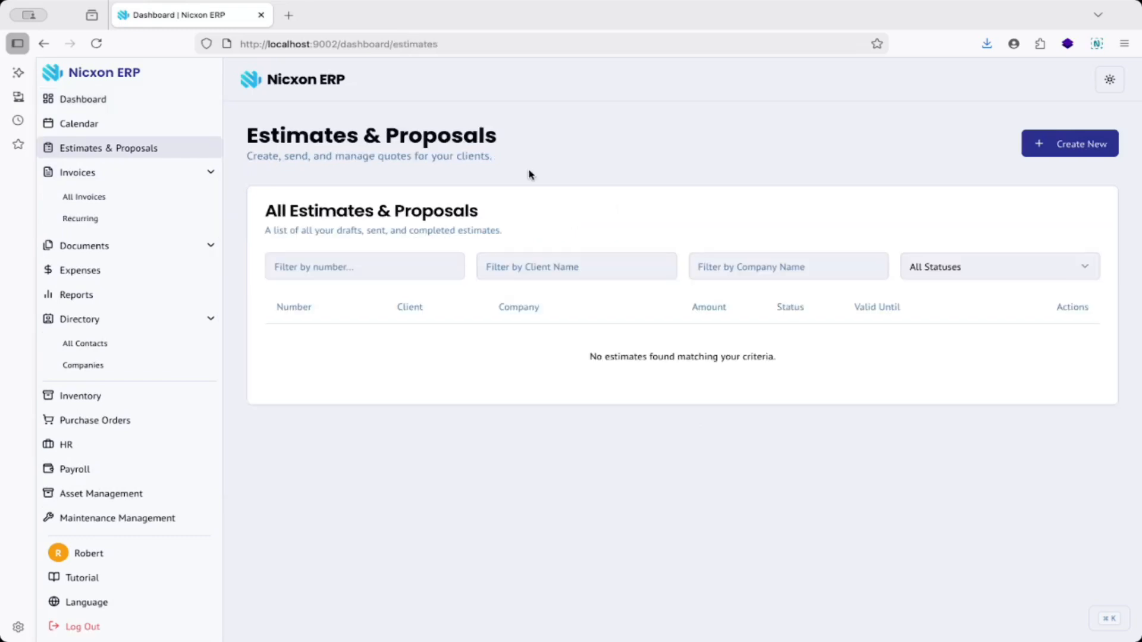
left_click(1085, 148)
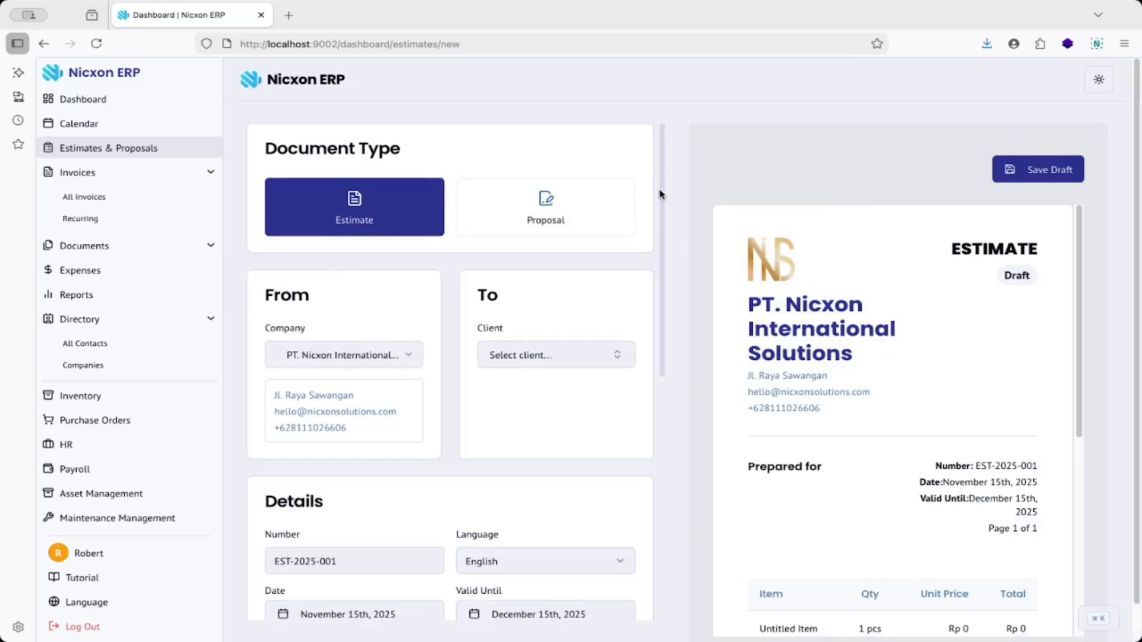
Step: Try the Proposal document type and return the document type to Estimate
left_click_drag(662, 180, 627, 186)
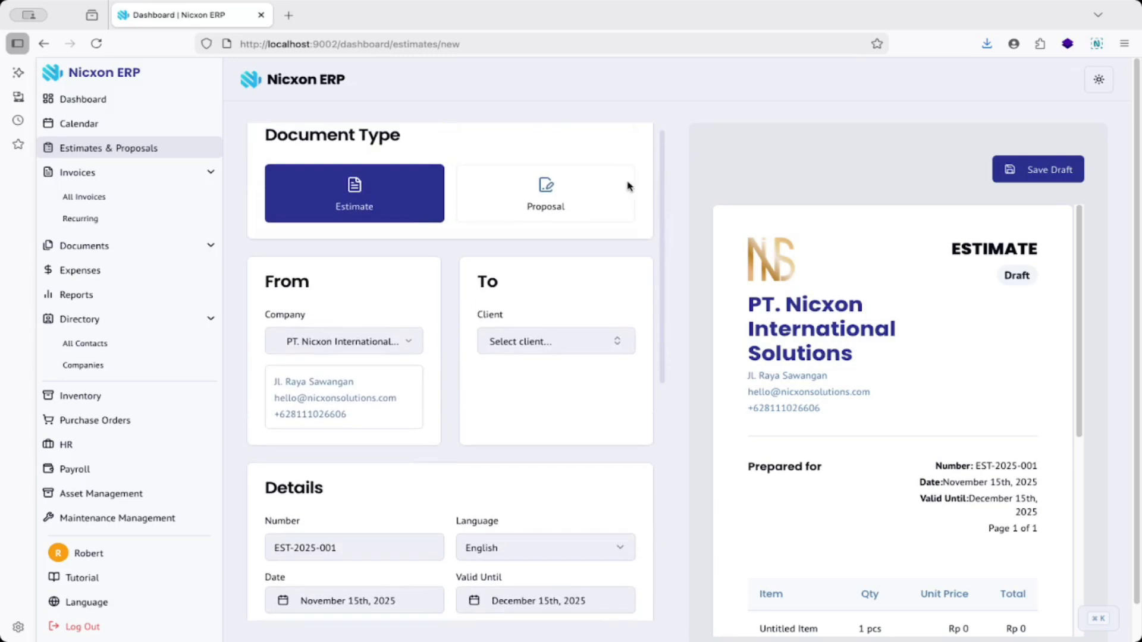
left_click_drag(1075, 225, 477, 158)
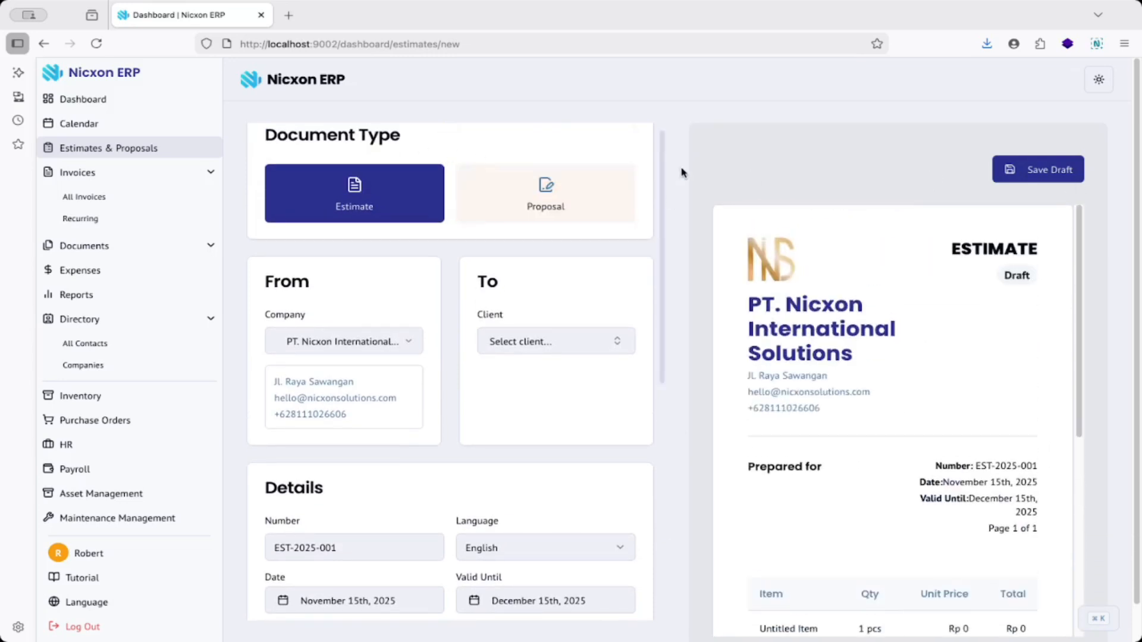
scroll(452, 167, "up", 1)
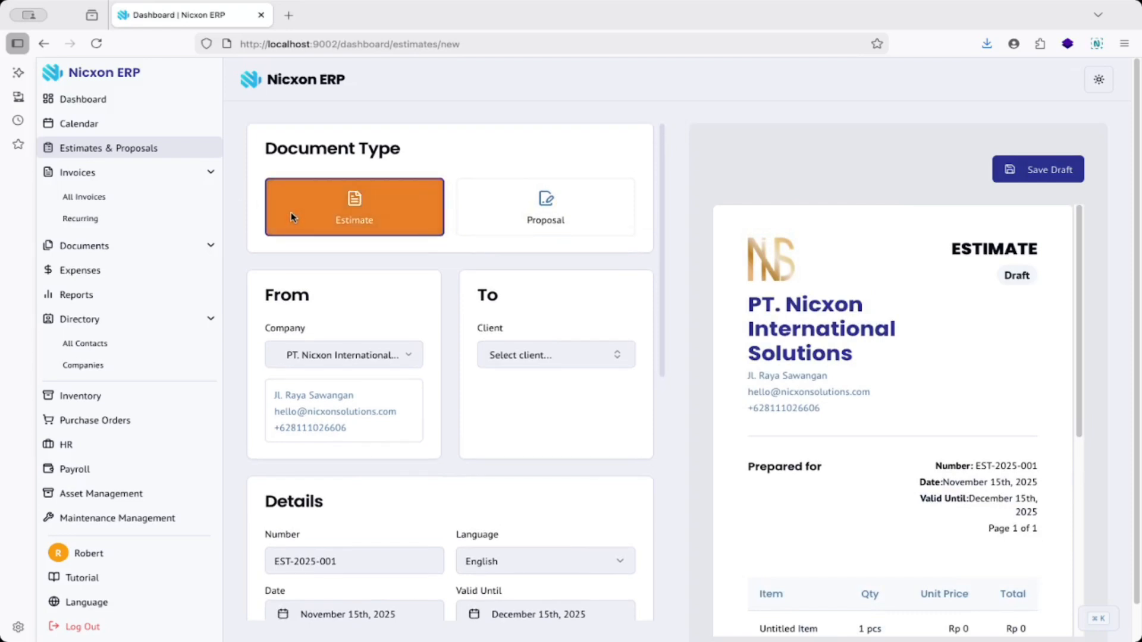
left_click(613, 199)
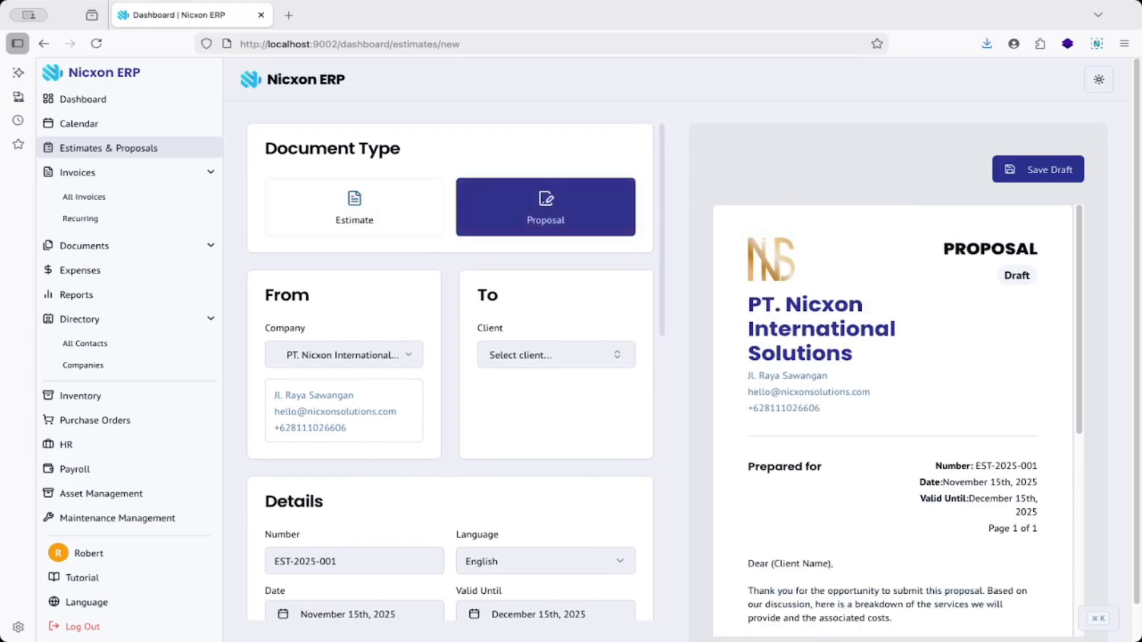
left_click(325, 218)
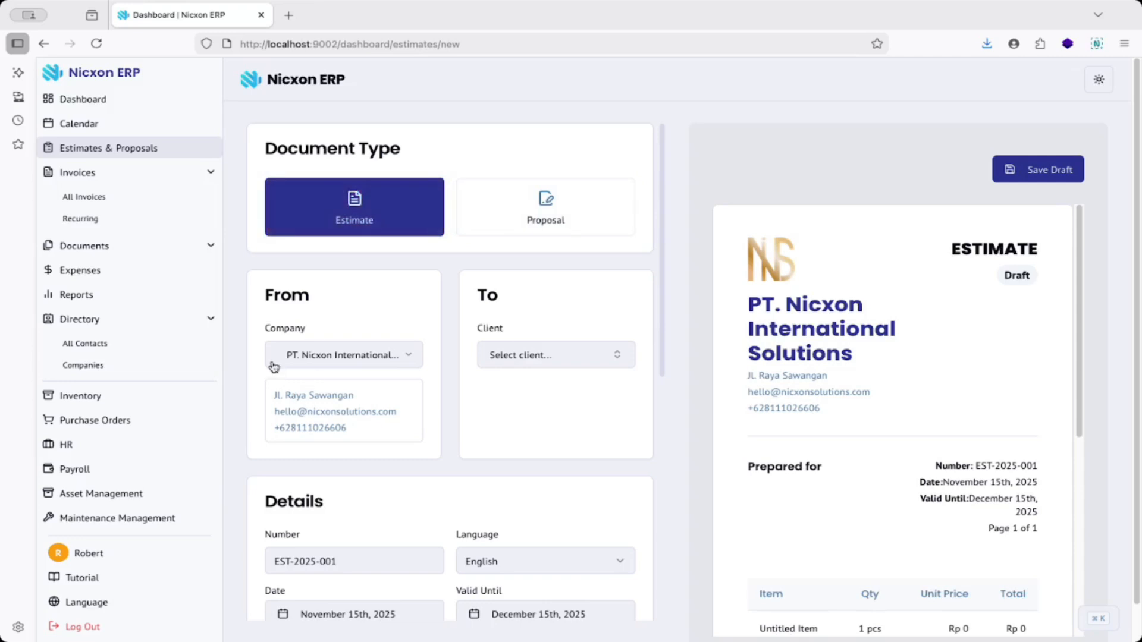
Step: Select PT. Nicxon International Solutions as the issuing company and check its contact details in the estimate preview
left_click(317, 366)
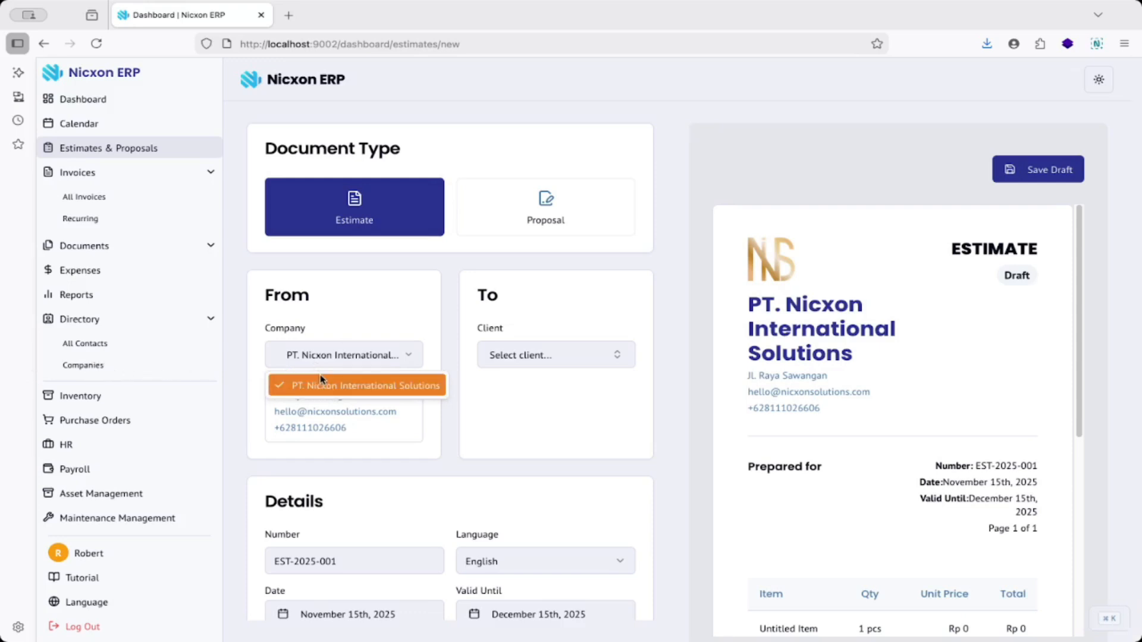
left_click(358, 429)
left_click(321, 351)
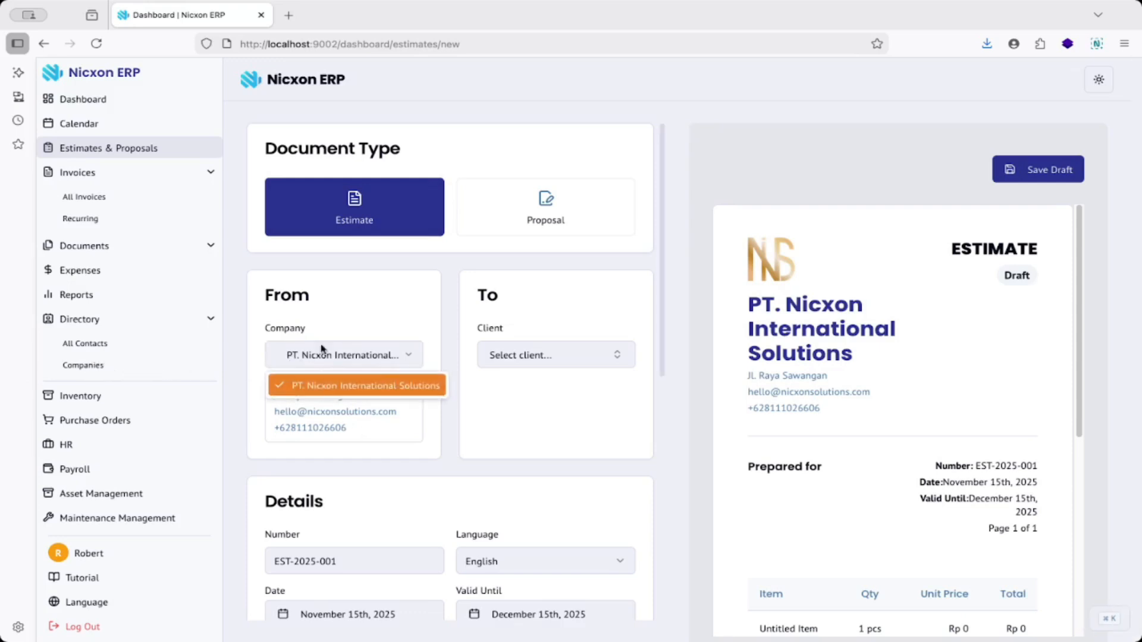
left_click(321, 388)
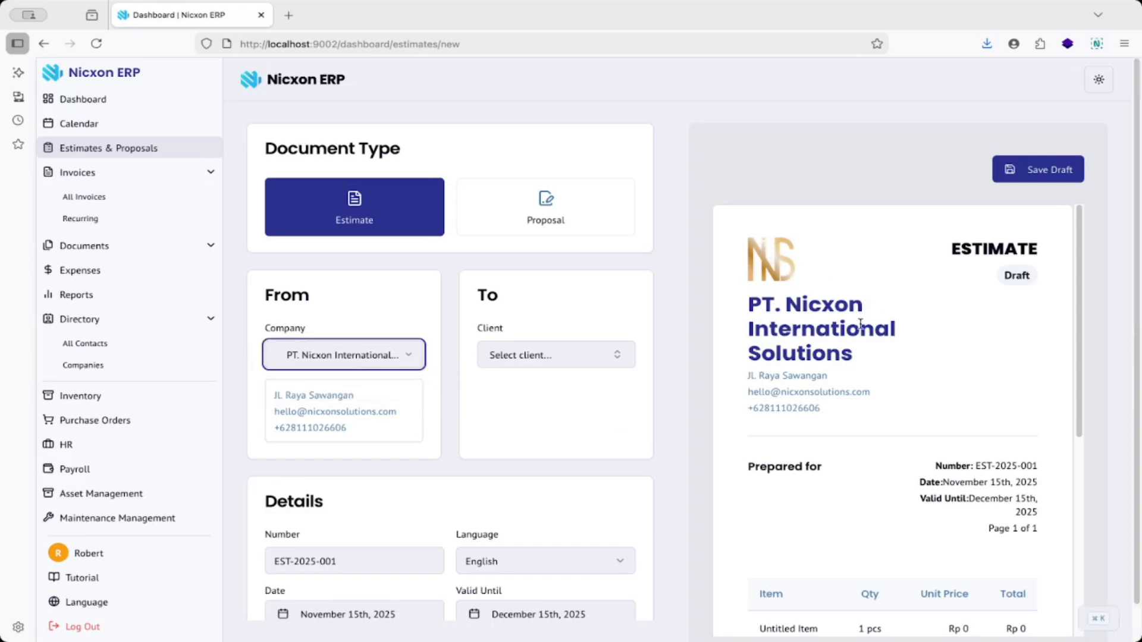
left_click_drag(765, 377, 821, 416)
left_click(821, 417)
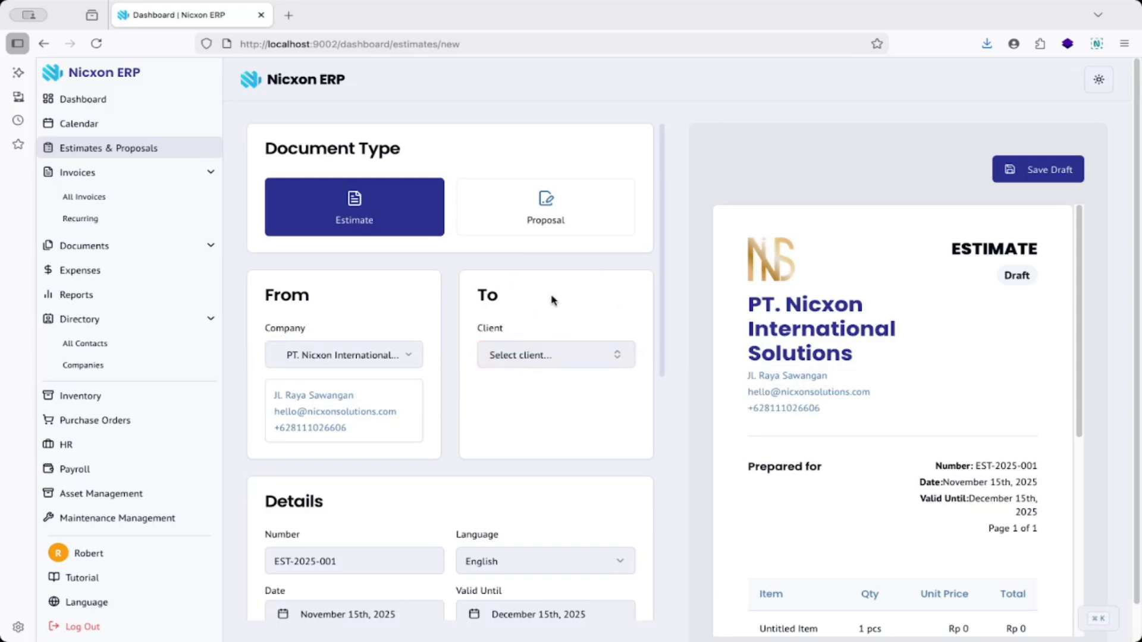
Step: Dismiss the form for adding a new contact and choose the existing contact as the estimate's client
left_click(538, 364)
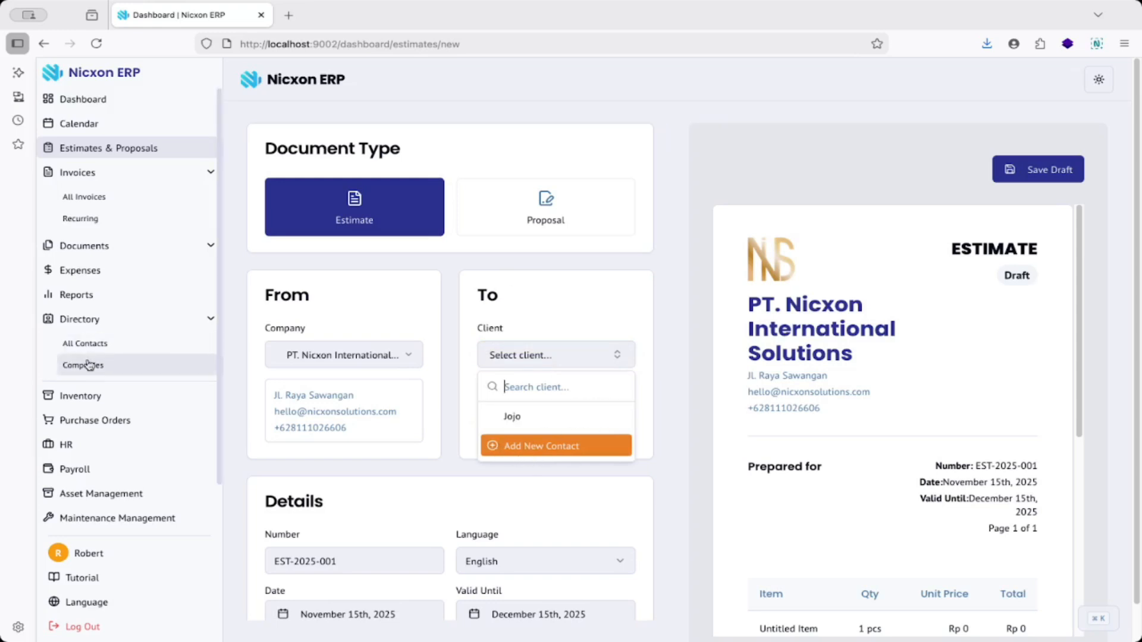
left_click(533, 447)
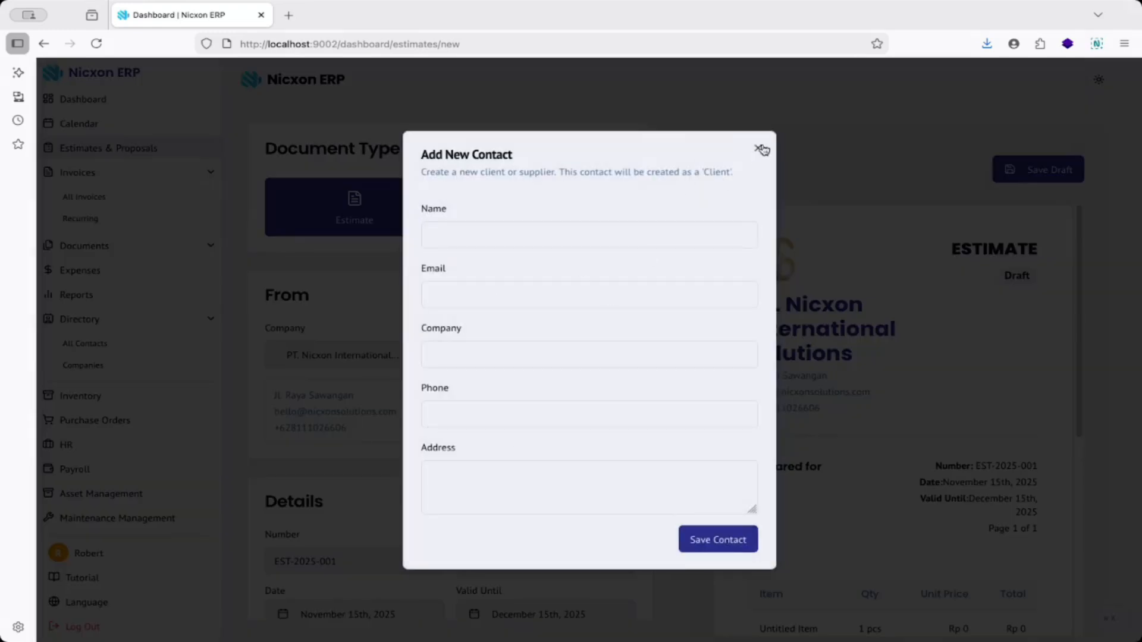
left_click(758, 149)
left_click(511, 416)
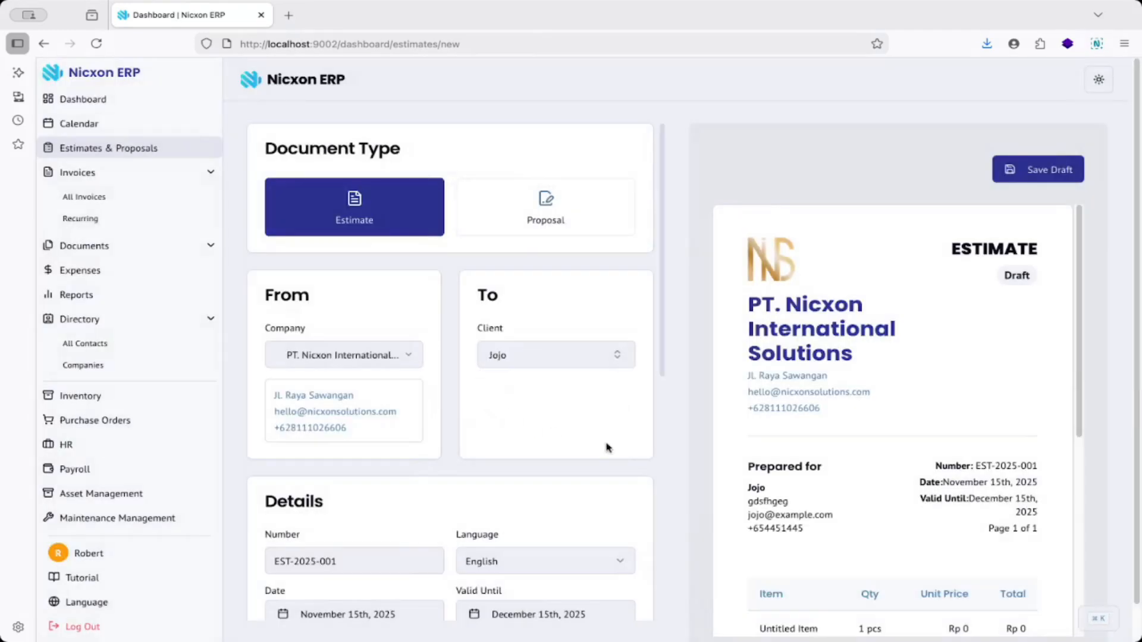
Step: Examine the client details, number and dates in the estimate preview, and the Number field in Details
left_click_drag(754, 464, 806, 526)
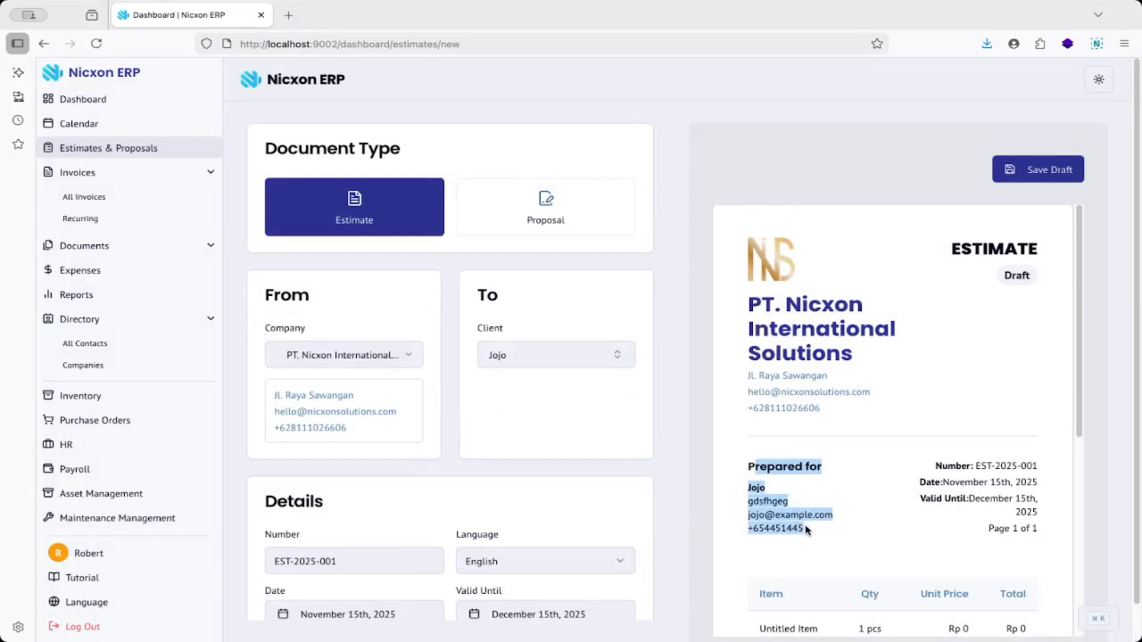
left_click_drag(937, 474, 1051, 467)
left_click_drag(1078, 410, 1080, 480)
left_click_drag(940, 361, 1037, 447)
left_click(991, 434)
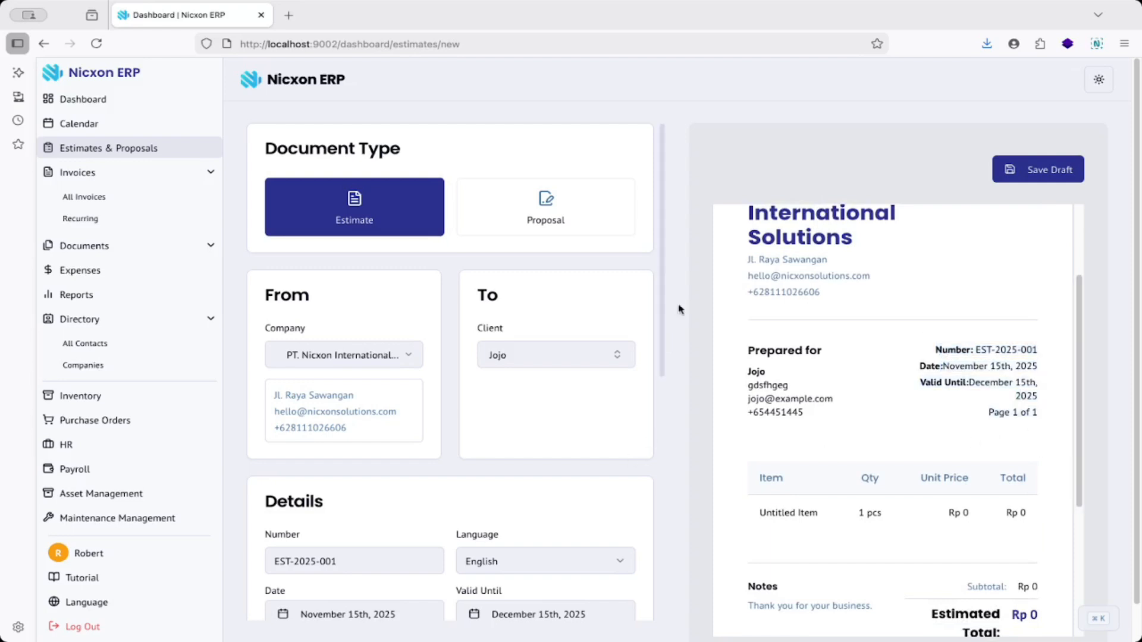
left_click_drag(663, 263, 666, 367)
left_click(340, 352)
triple_click(375, 349)
left_click(376, 350)
left_click_drag(341, 344, 257, 343)
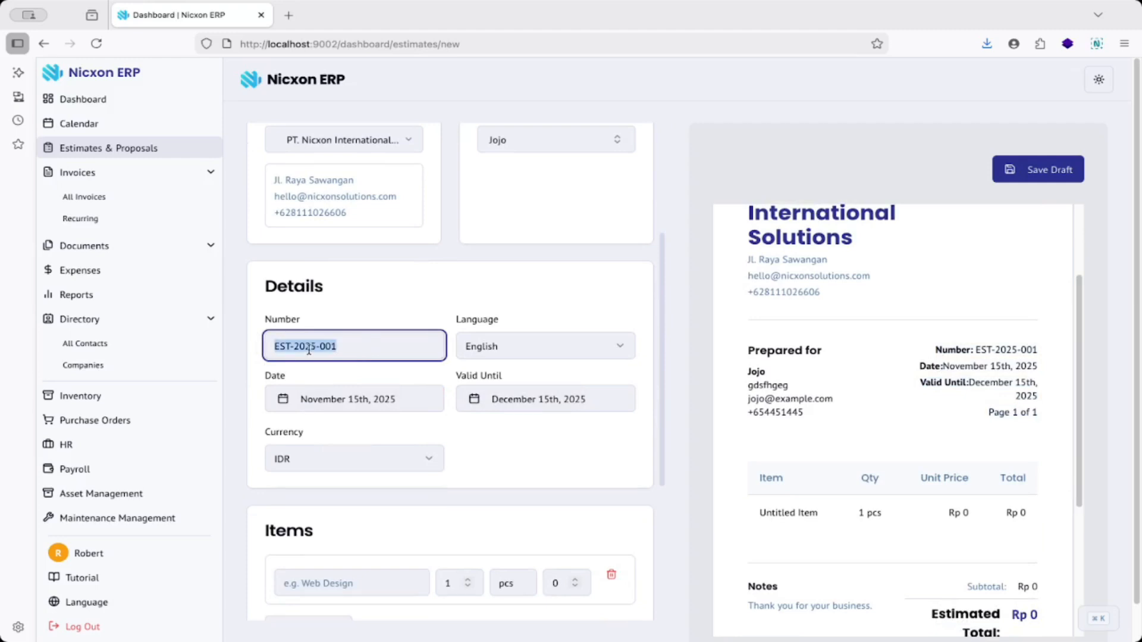
left_click(366, 340)
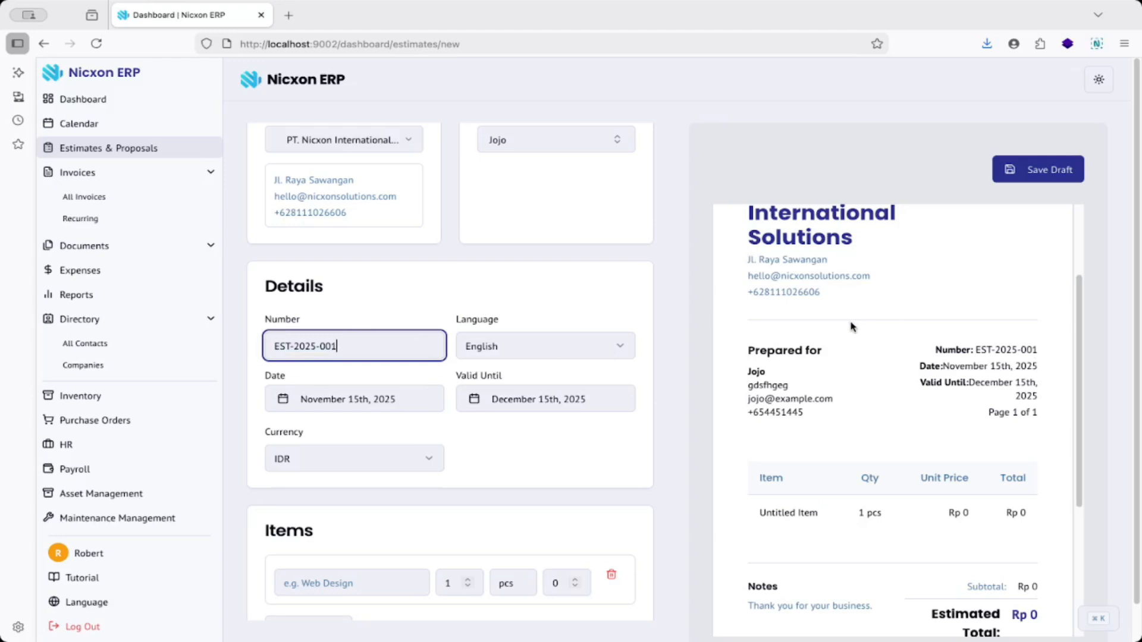
Step: Try Bahasa Indonesia as the document language and check the translated labels in the preview
left_click(576, 358)
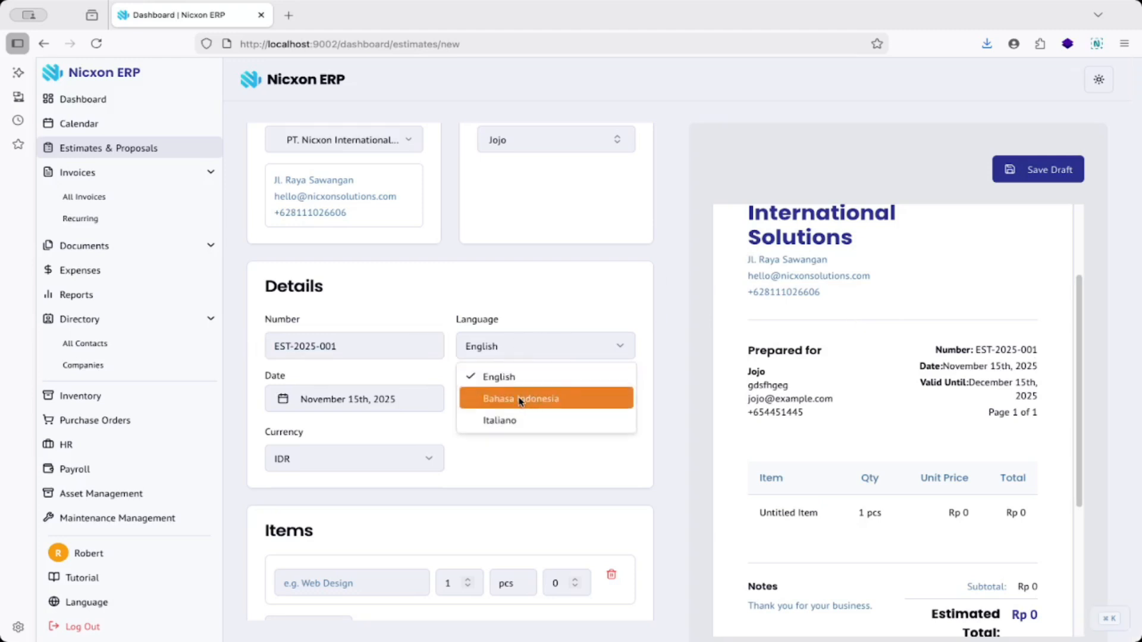
left_click(529, 398)
left_click_drag(758, 352, 820, 352)
left_click_drag(906, 368, 970, 386)
double_click(947, 351)
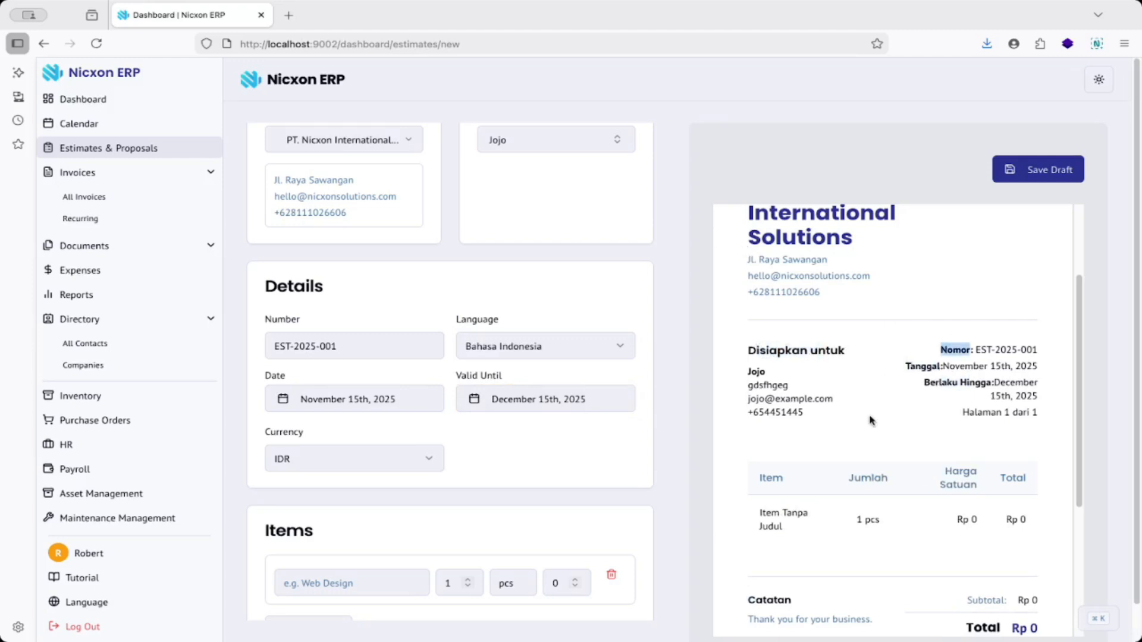
left_click_drag(1073, 405, 1071, 468)
left_click_drag(738, 372, 1032, 377)
Step: Try Italiano as the document language, check the table headings, and return the language to English
left_click(581, 357)
left_click(538, 421)
left_click_drag(752, 375, 1003, 377)
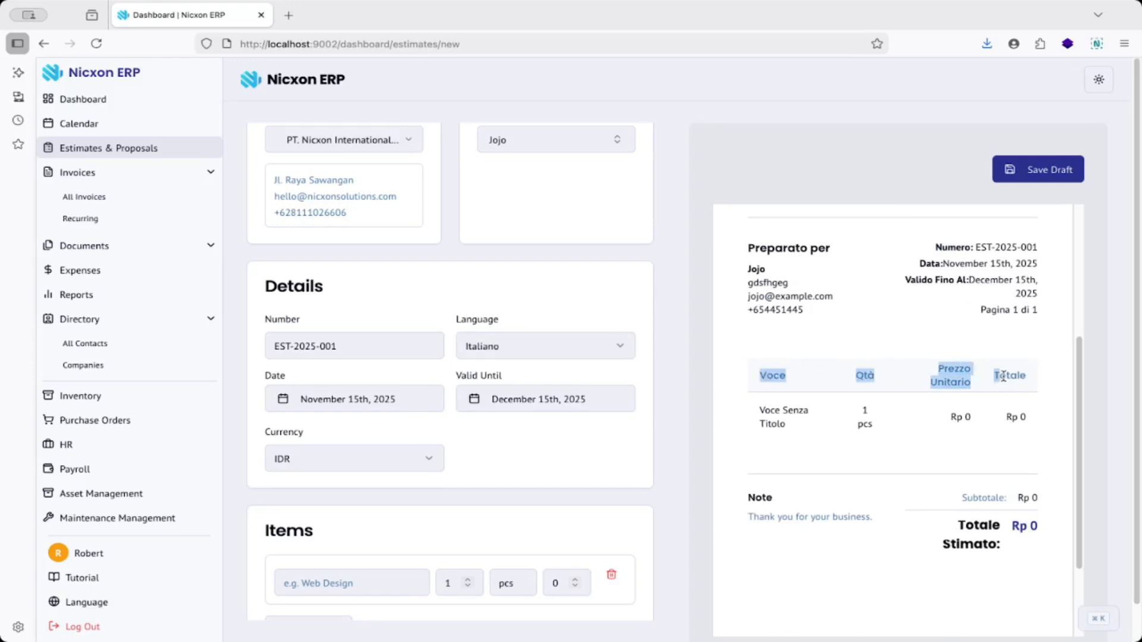
left_click(494, 344)
left_click(509, 380)
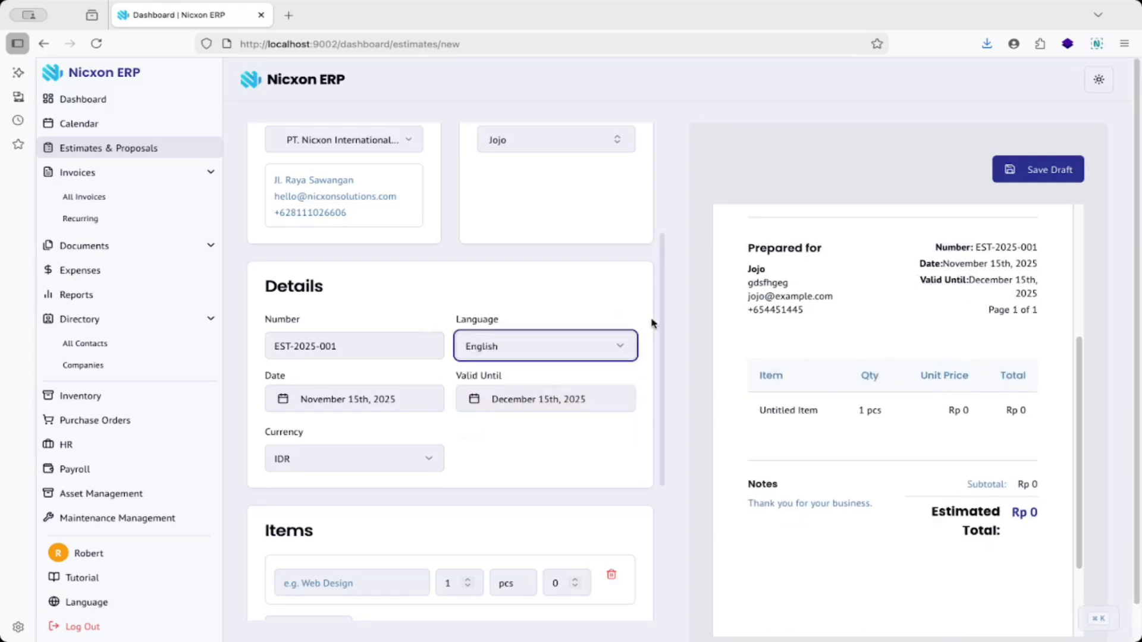
Step: Pick November 15th, 2025 in the Date calendar and set Valid Until to November 17th, 2025
left_click(359, 409)
left_click(444, 273)
left_click(511, 398)
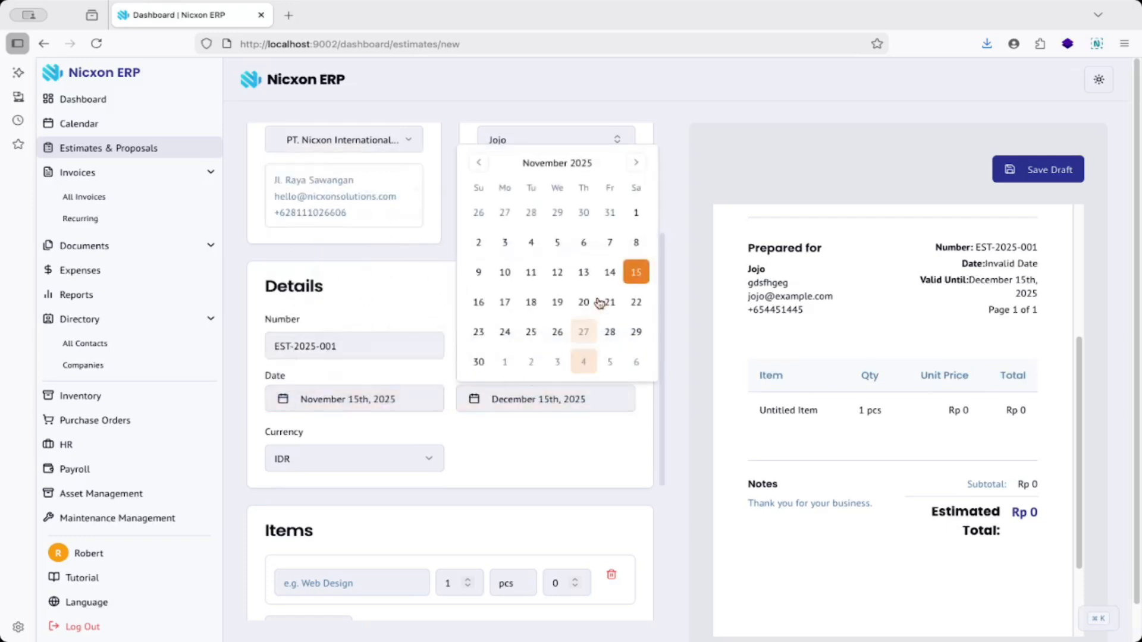
left_click(506, 304)
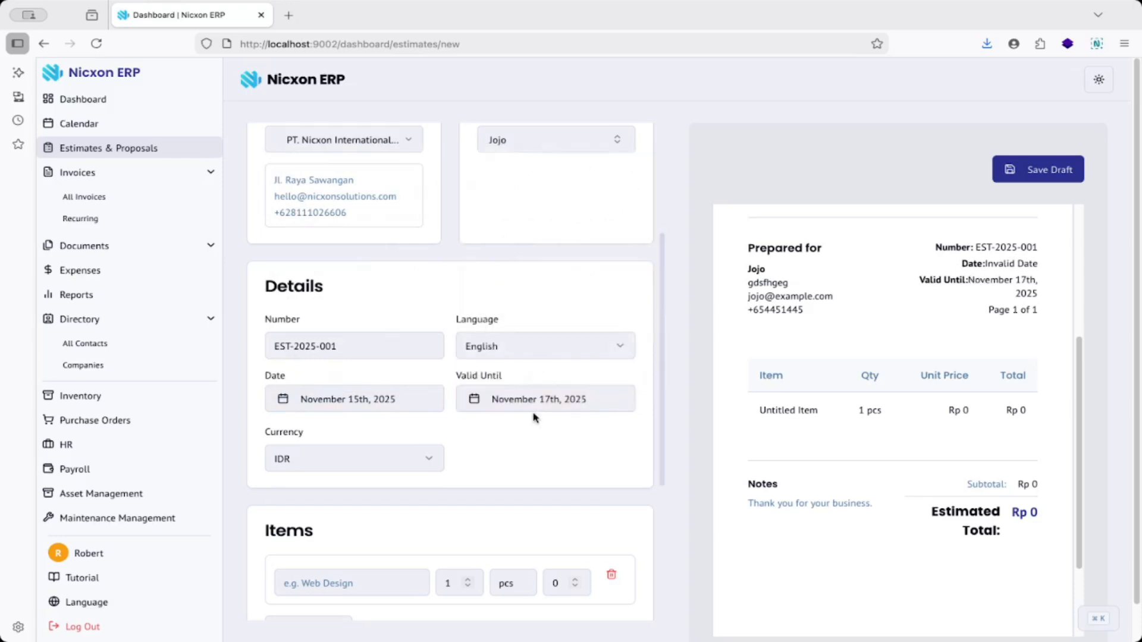
Step: Review the available currencies and document languages, keeping IDR and English
left_click(400, 465)
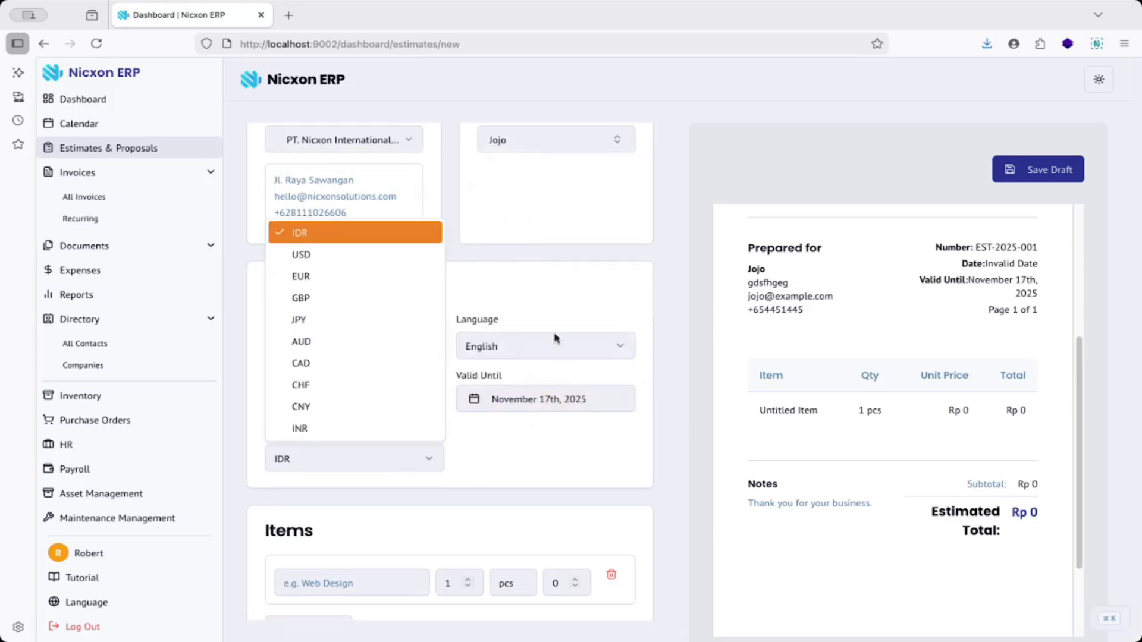
left_click(509, 351)
left_click(528, 356)
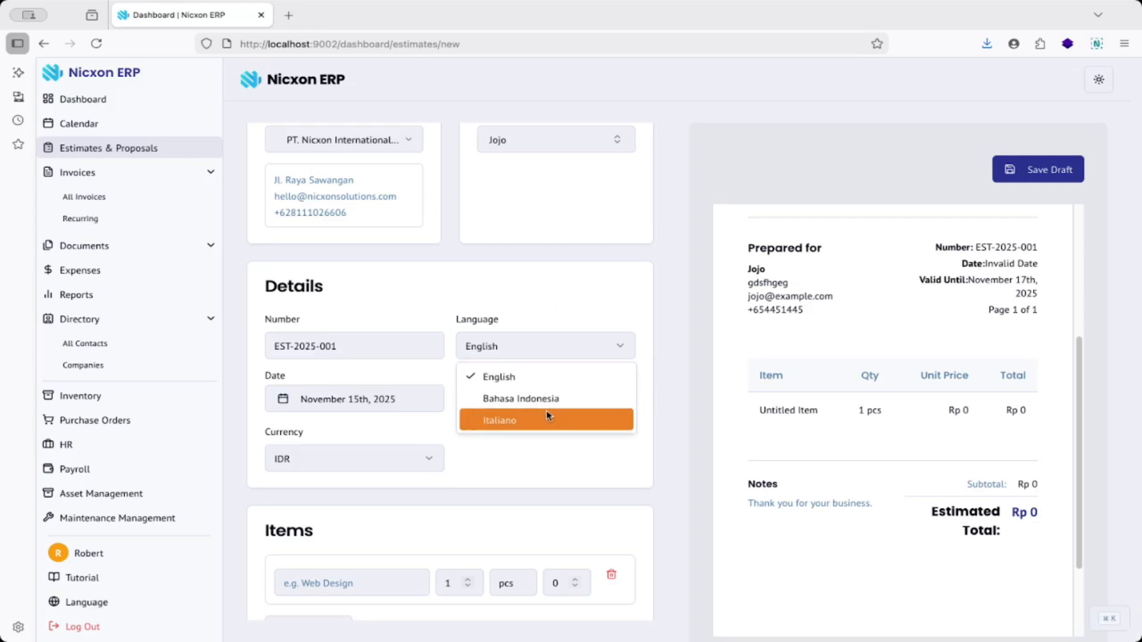
left_click(357, 459)
left_click(358, 461)
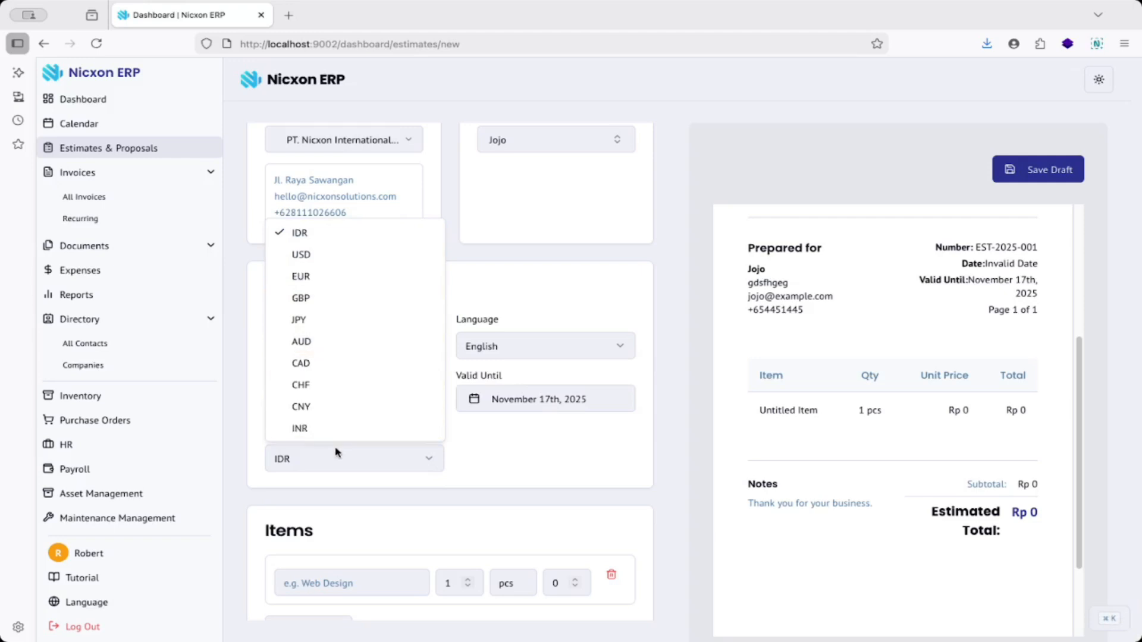
left_click(371, 467)
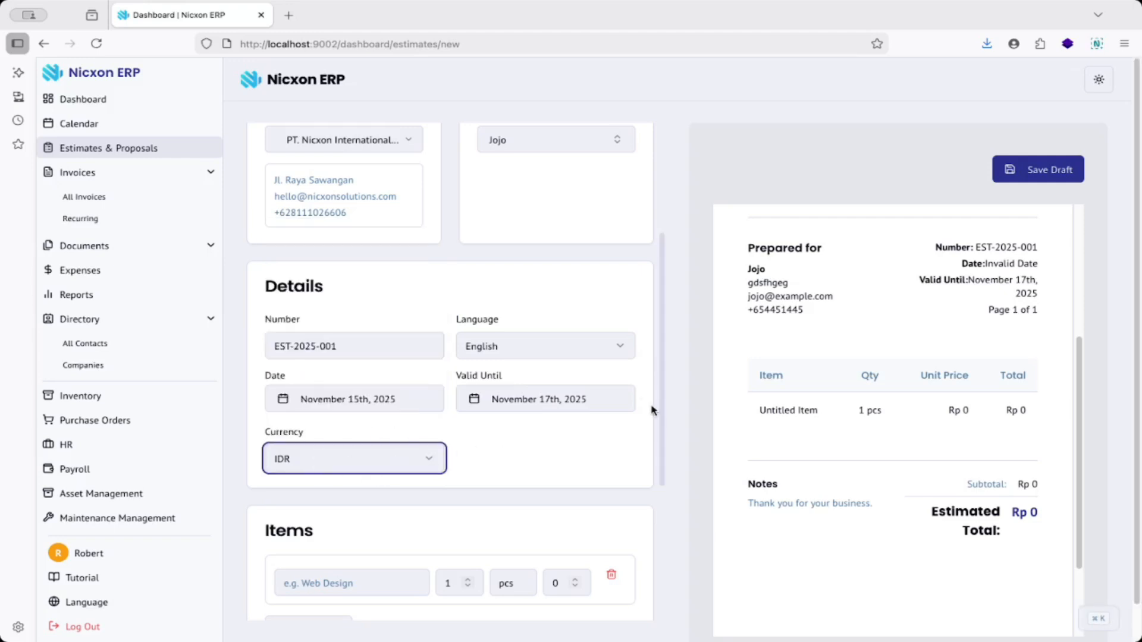
Step: Name the first line item Web Design, keeping its quantity at 1 and its unit as pcs
left_click_drag(657, 286, 663, 459)
left_click(337, 351)
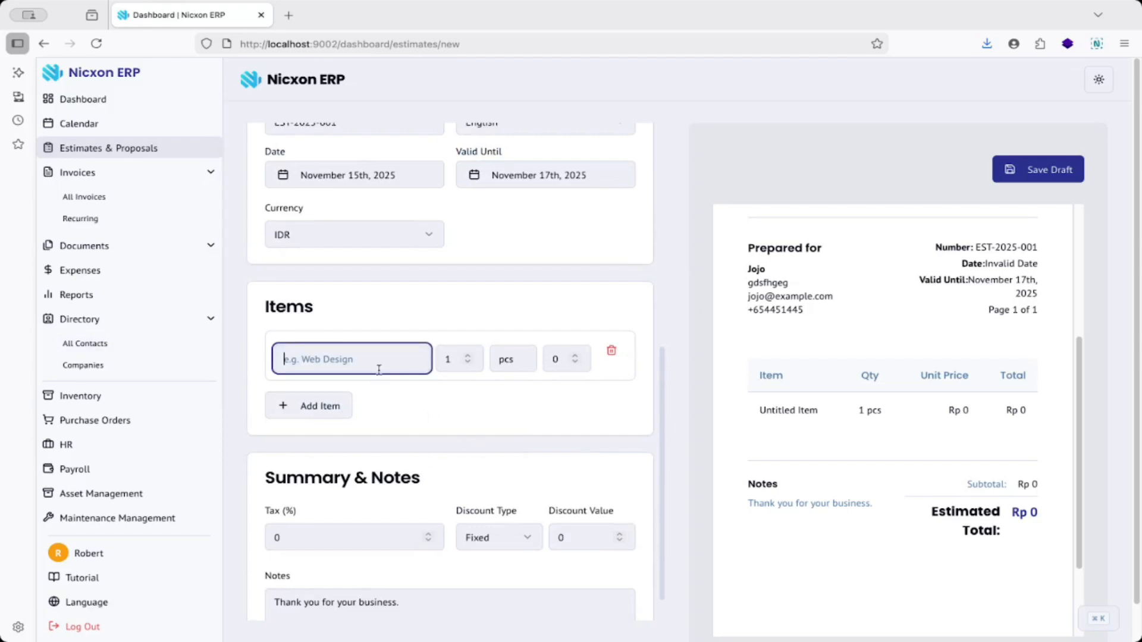
type("Web Design")
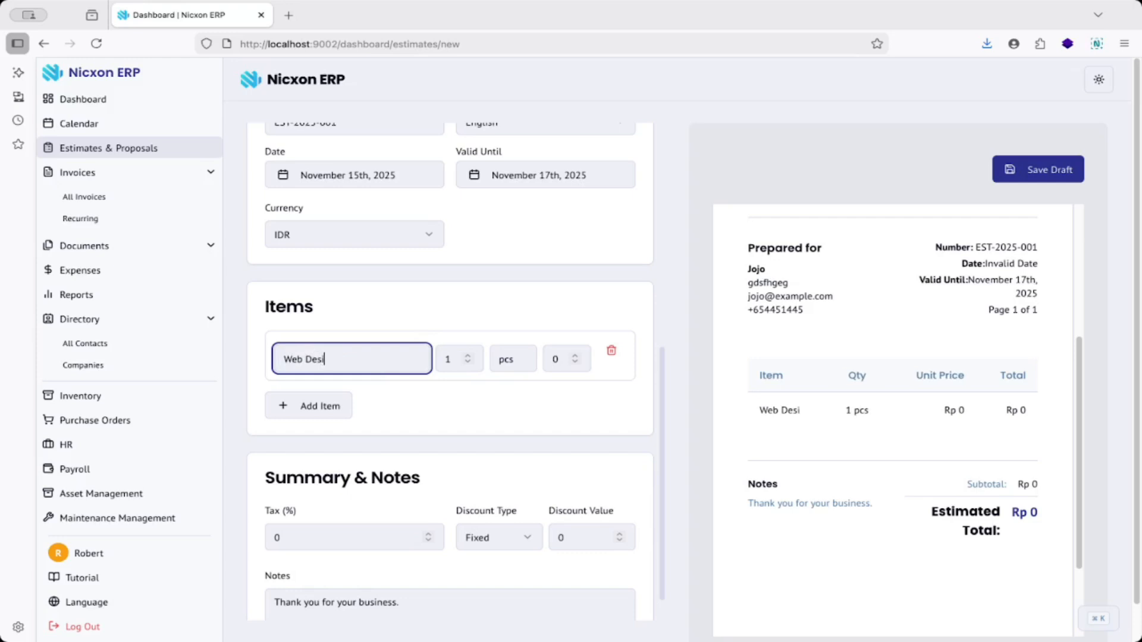
left_click(468, 356)
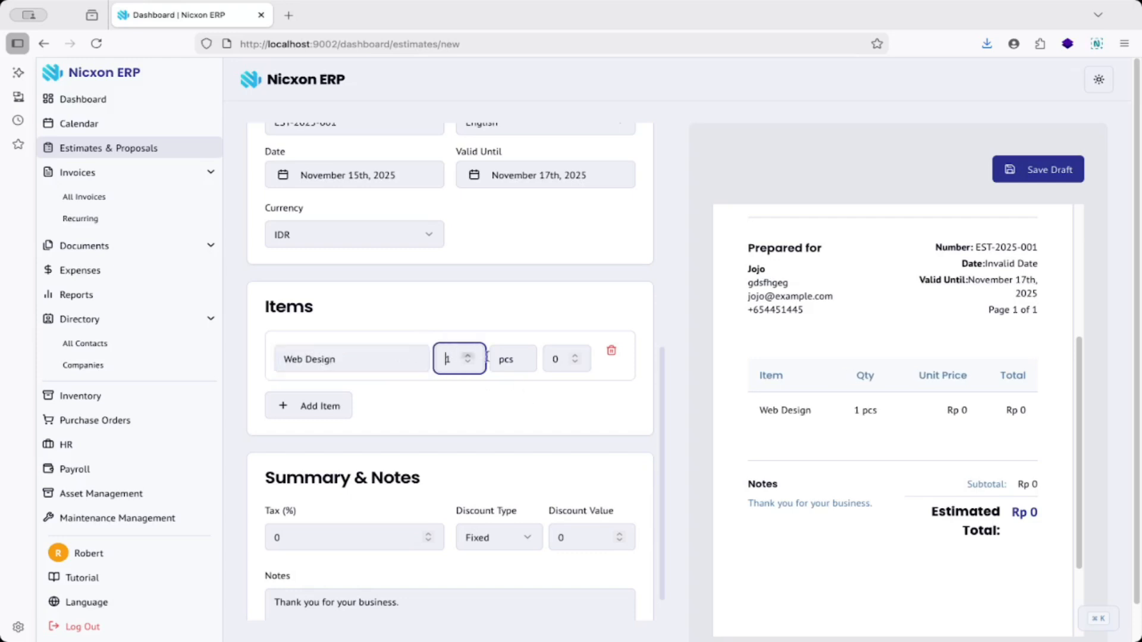
left_click(469, 357)
left_click(468, 363)
double_click(533, 357)
Step: Set the Web Design unit price to 5000000 and check its row total and subtotal in the preview
left_click(572, 355)
left_click(574, 363)
left_click(547, 361)
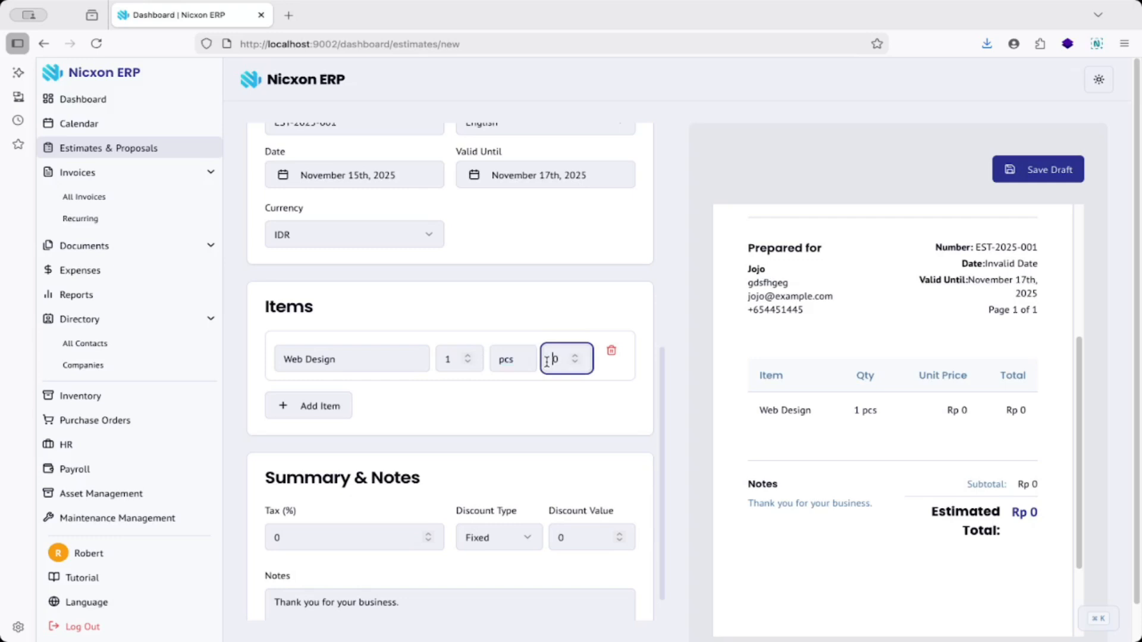
key("Down")
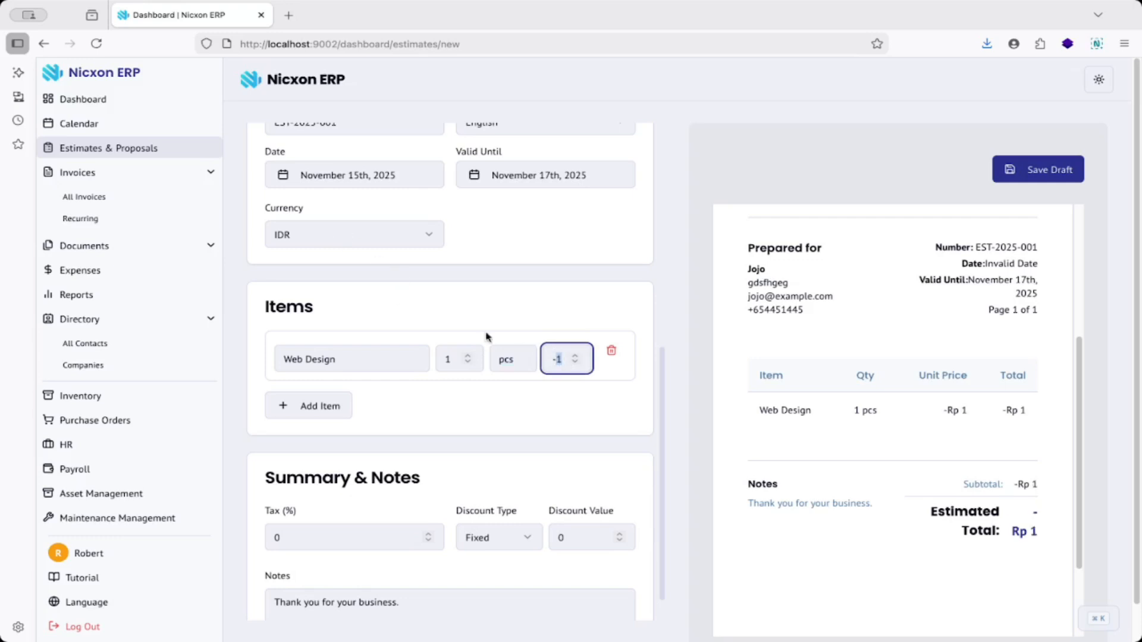
type("5000")
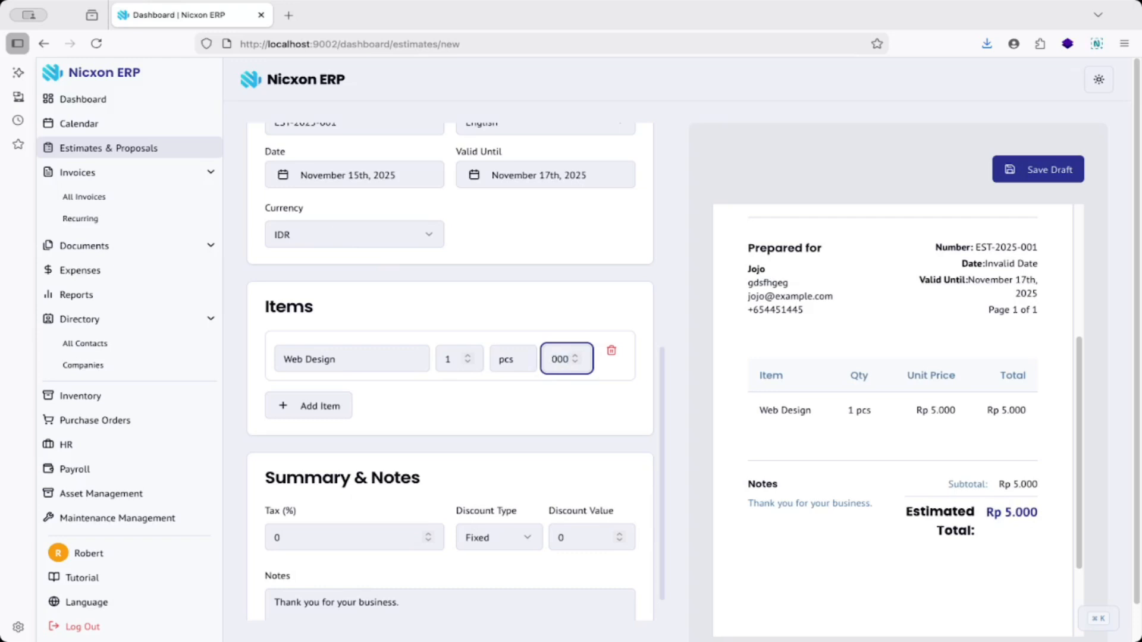
type("000")
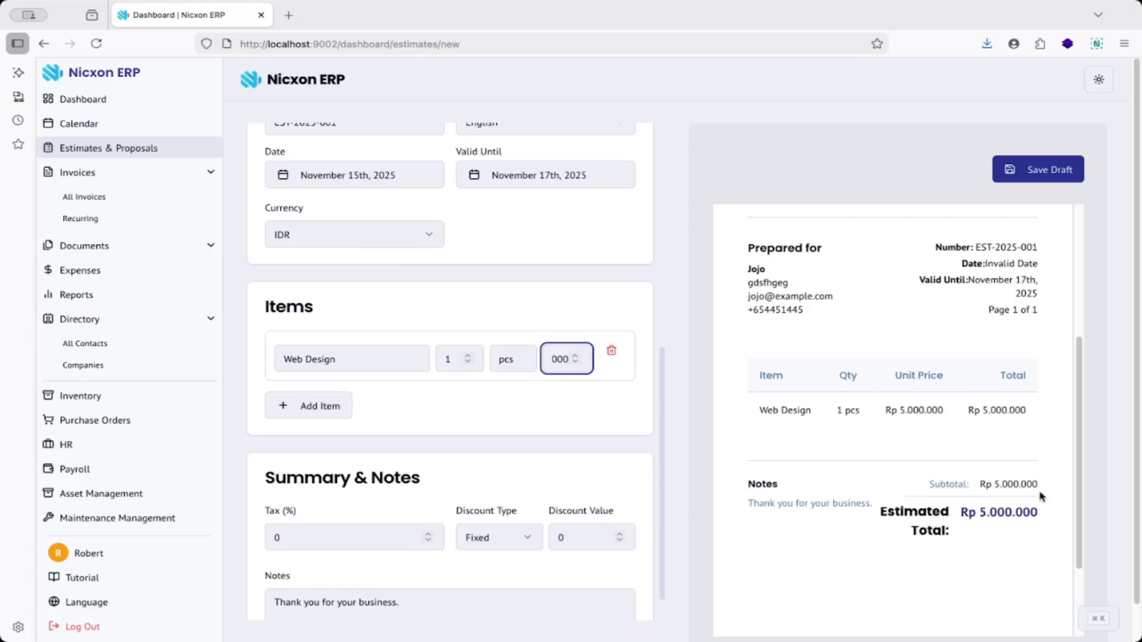
left_click_drag(755, 415, 1021, 413)
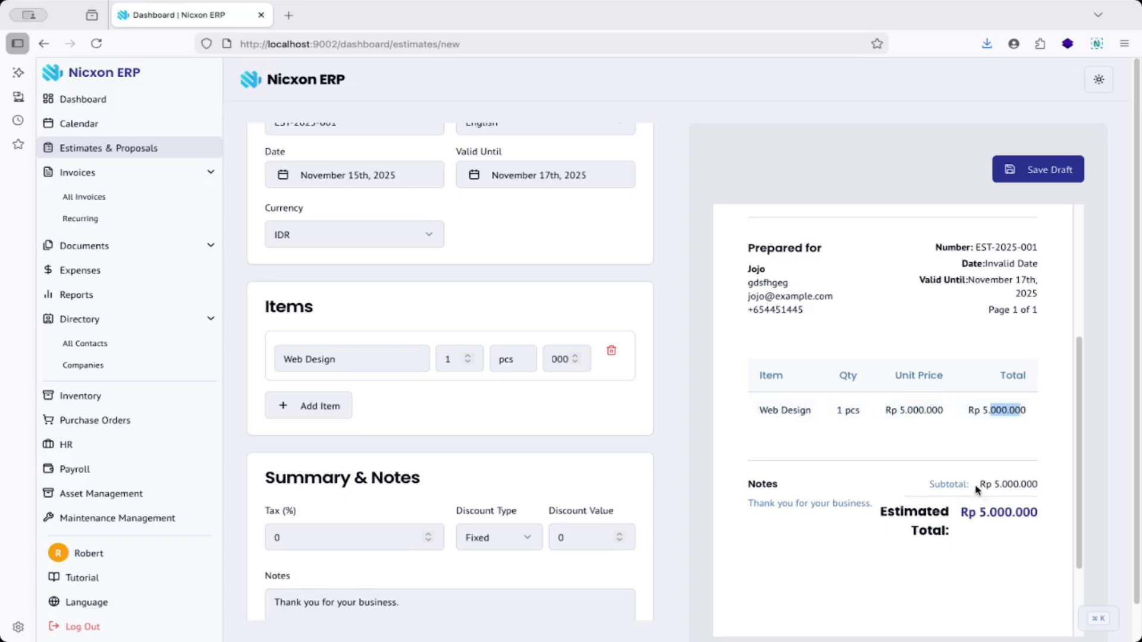
left_click_drag(976, 490, 1020, 515)
left_click(1011, 543)
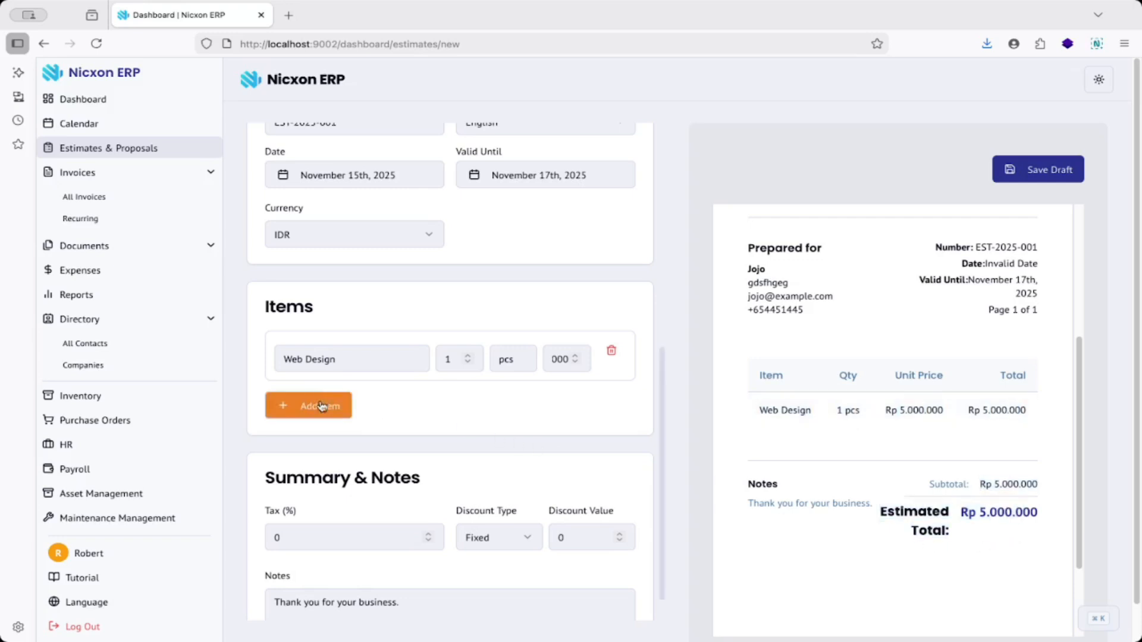
Step: Add a second line item named Logo Design with a quantity of 5
left_click(322, 406)
type("L")
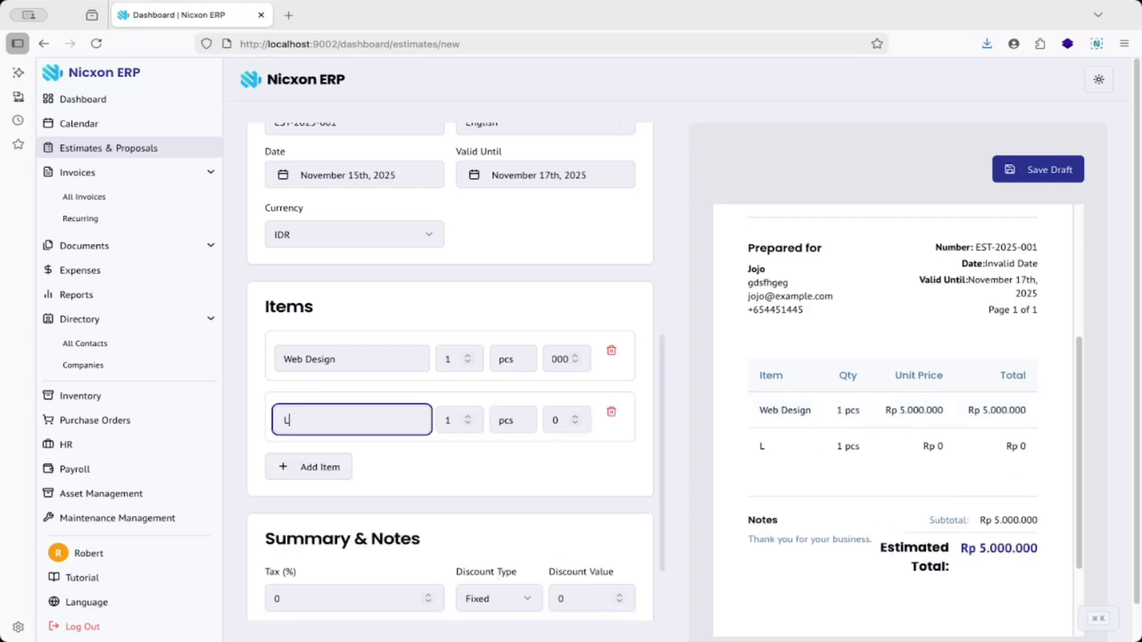
type("ogo Design")
key("Tab")
type("5")
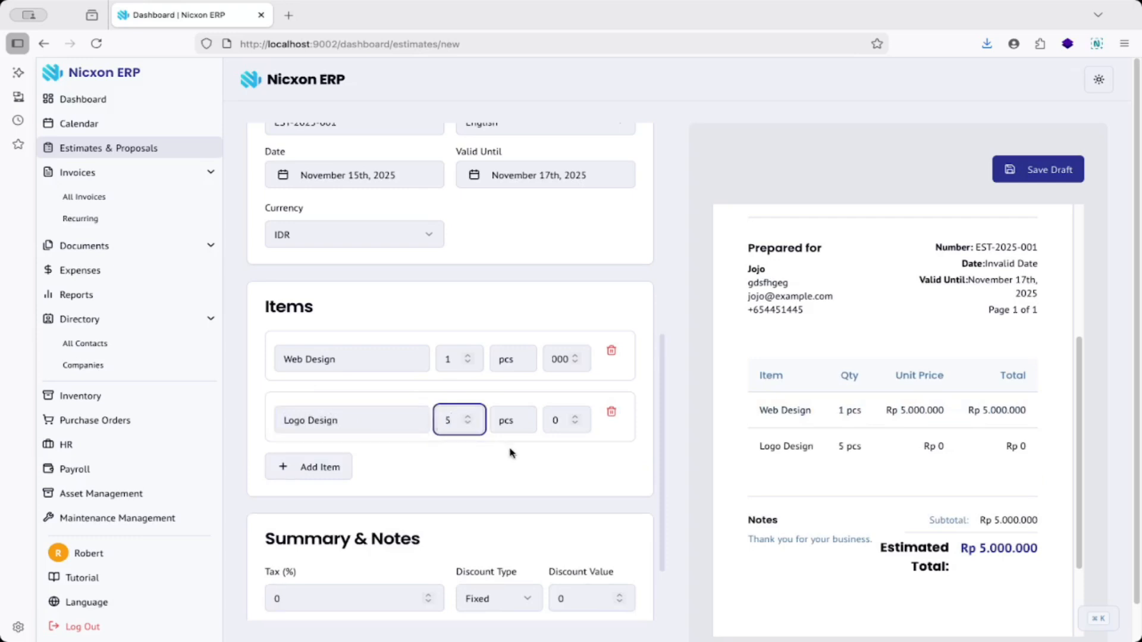
Step: Set the Logo Design unit price to 150000, keeping its unit as pcs
left_click(523, 426)
left_click(576, 426)
type("6")
key("BackSpace")
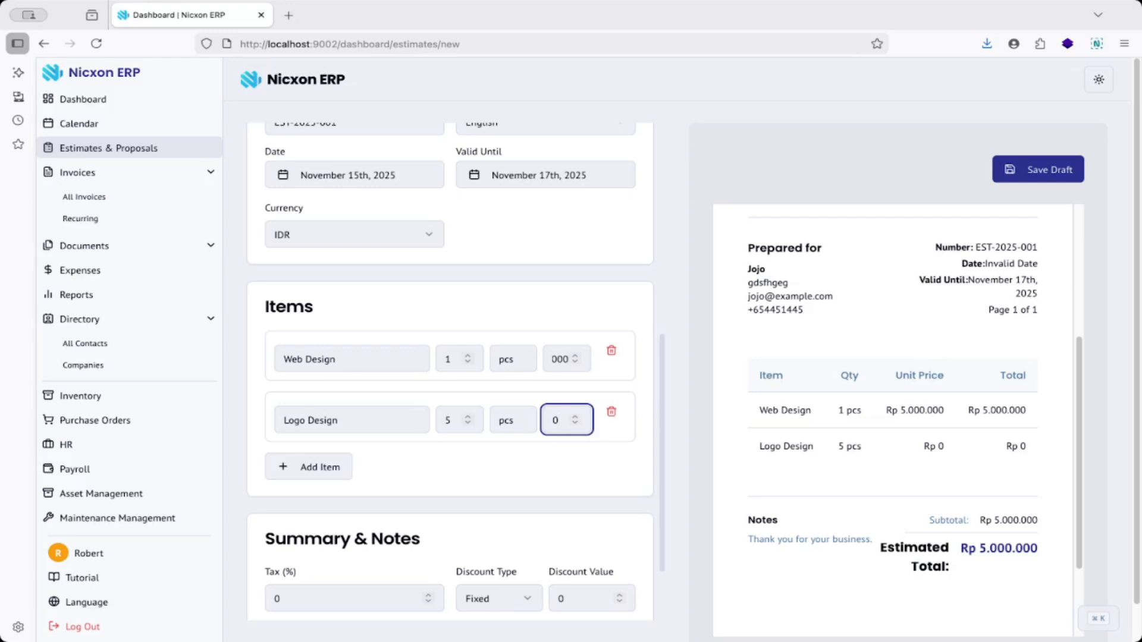
type("150")
key("BackSpace")
key("BackSpace")
key("BackSpace")
type("11")
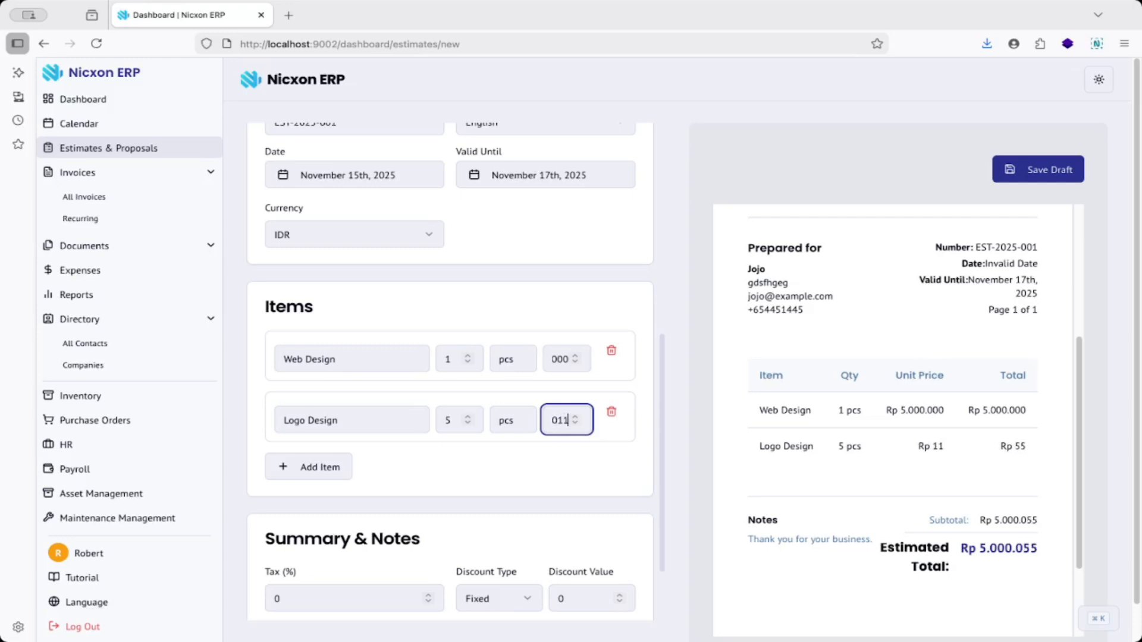
key("BackSpace")
key("BackSpace")
type("150000")
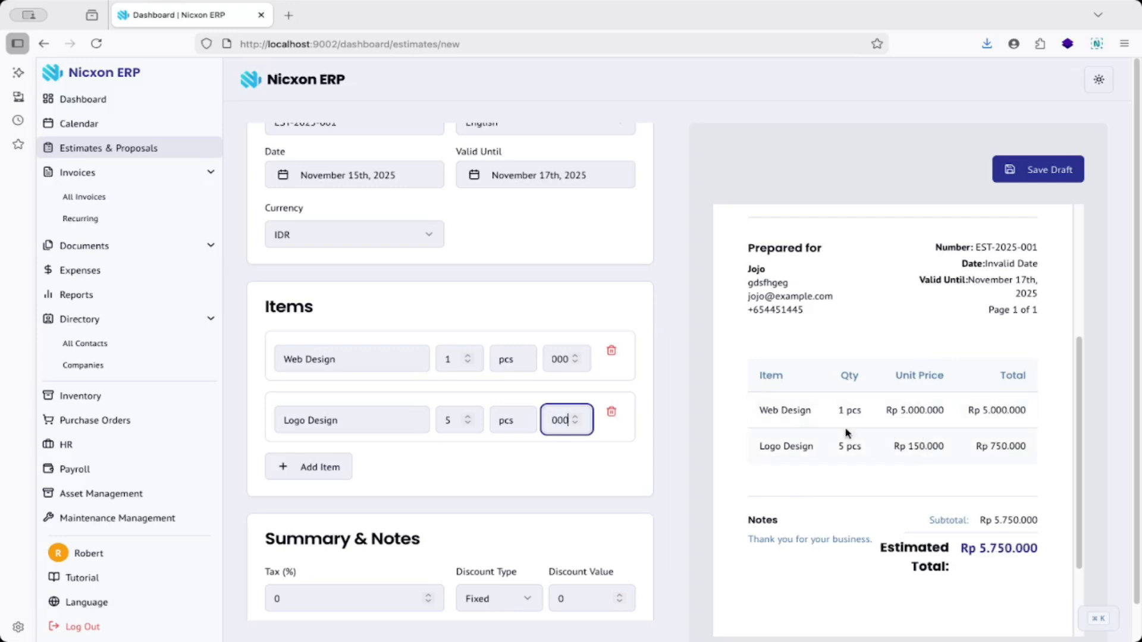
Step: Check both item rows, the subtotal and the estimated total in the document preview
left_click_drag(762, 411, 803, 419)
left_click_drag(846, 410, 991, 415)
left_click_drag(761, 446, 1020, 457)
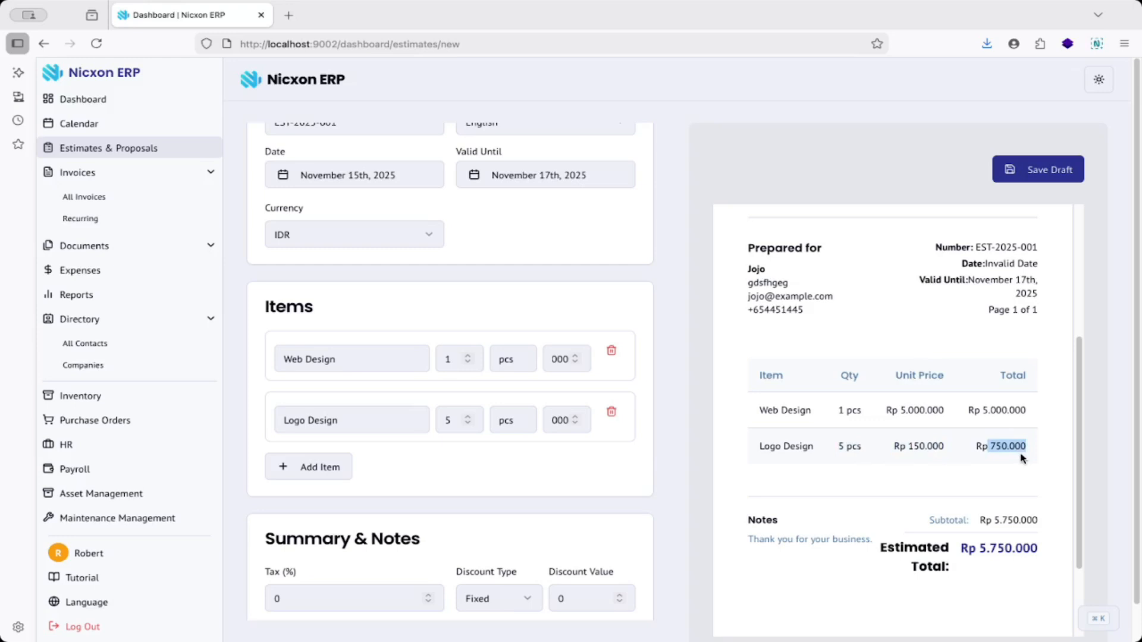
left_click_drag(979, 520, 1039, 527)
left_click_drag(922, 546, 1019, 559)
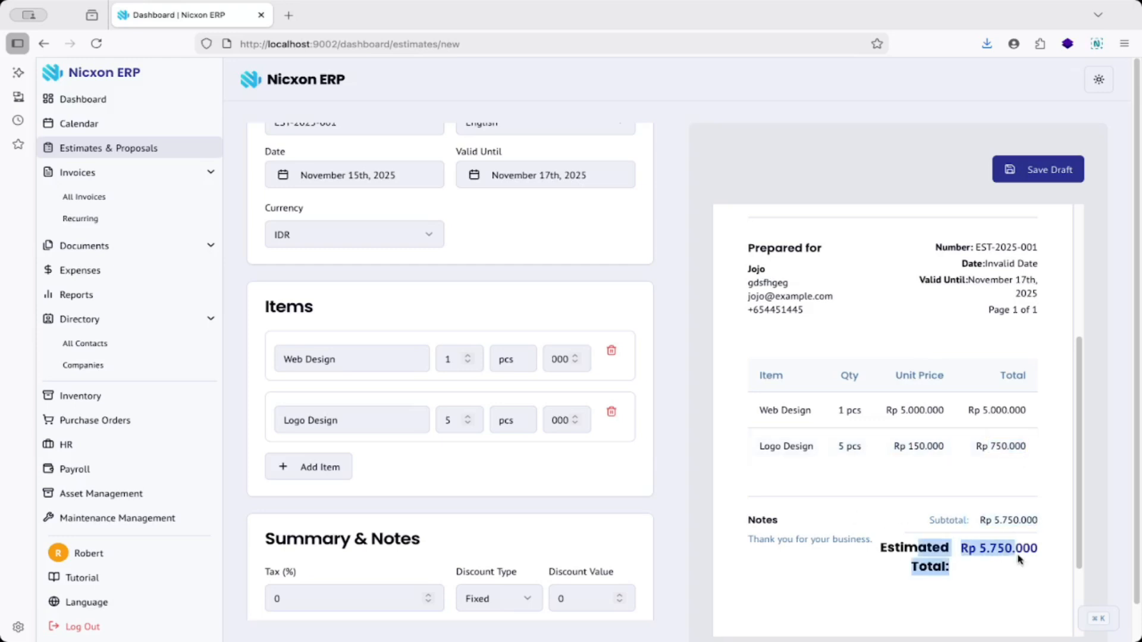
left_click(665, 356)
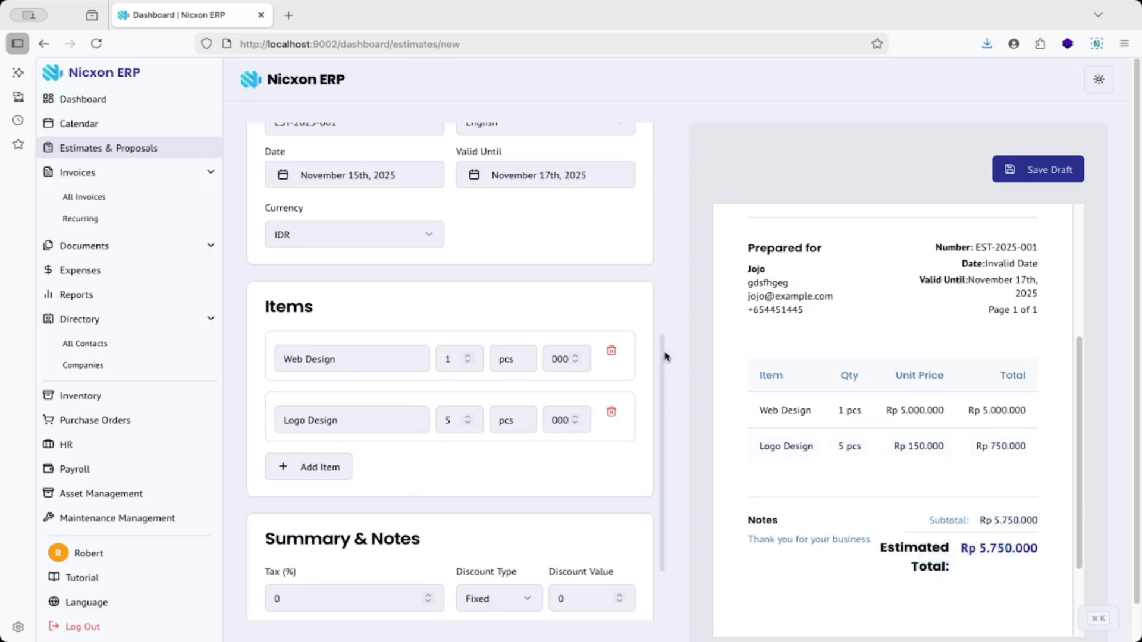
Step: Set the tax to 11% and check the tax amount and estimated total in the preview
scroll(665, 401, "down", 3)
left_click(319, 499)
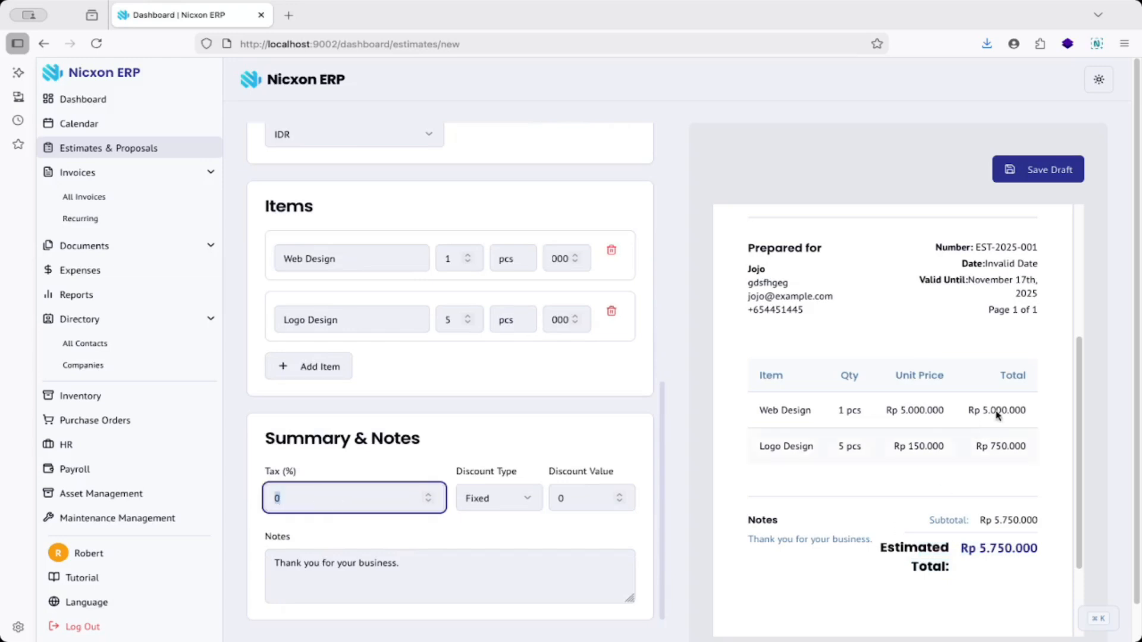
scroll(1012, 416, "down", 3)
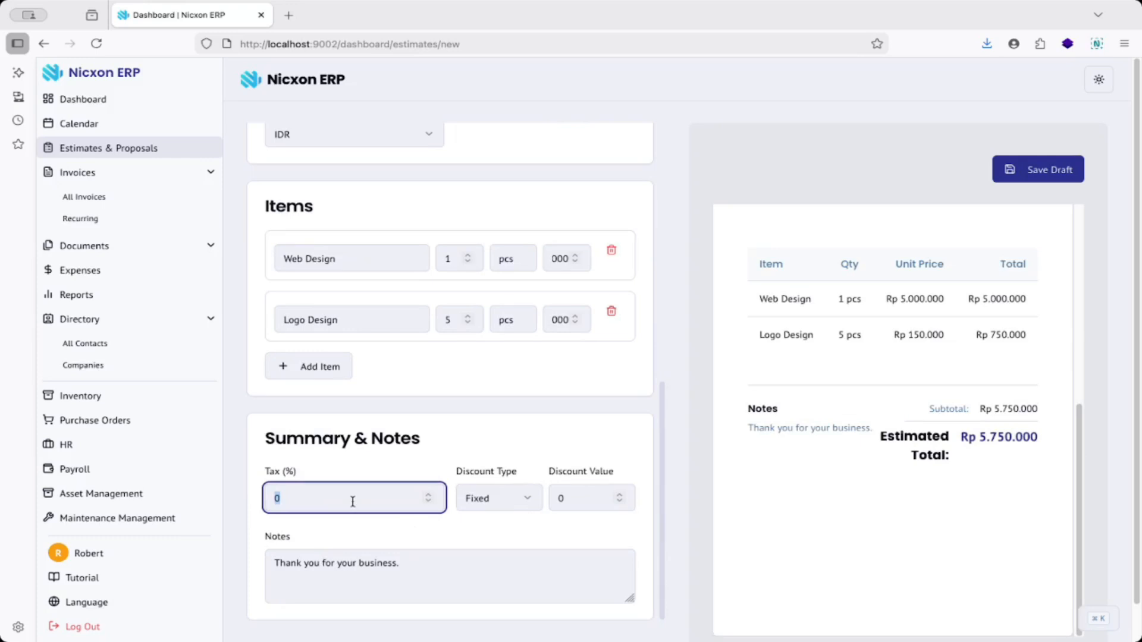
type("11")
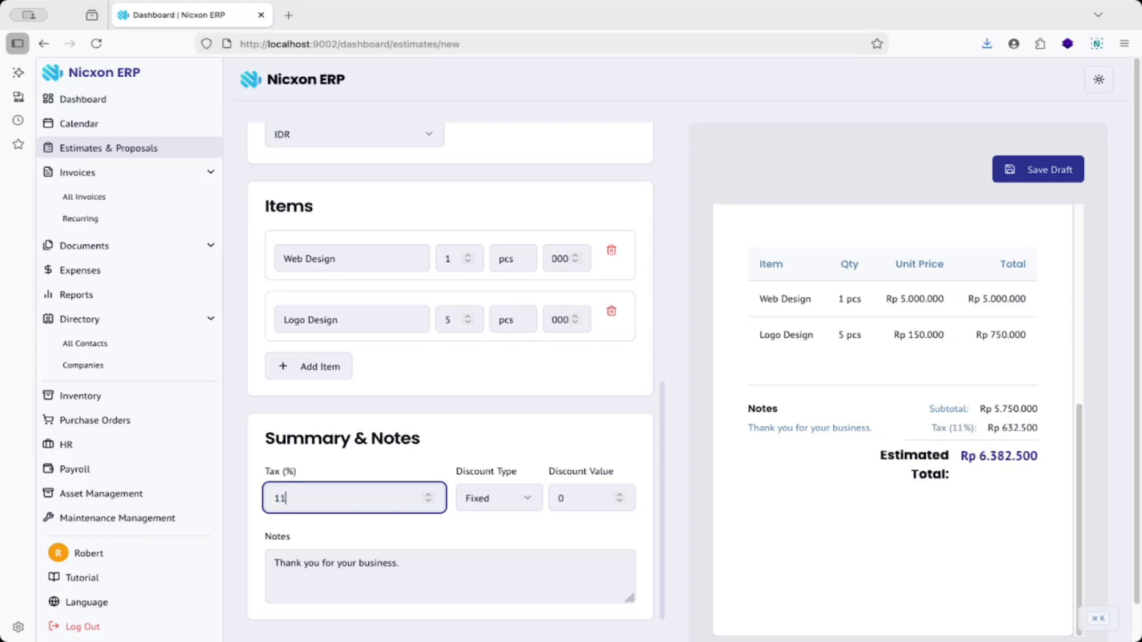
left_click_drag(979, 416, 1030, 474)
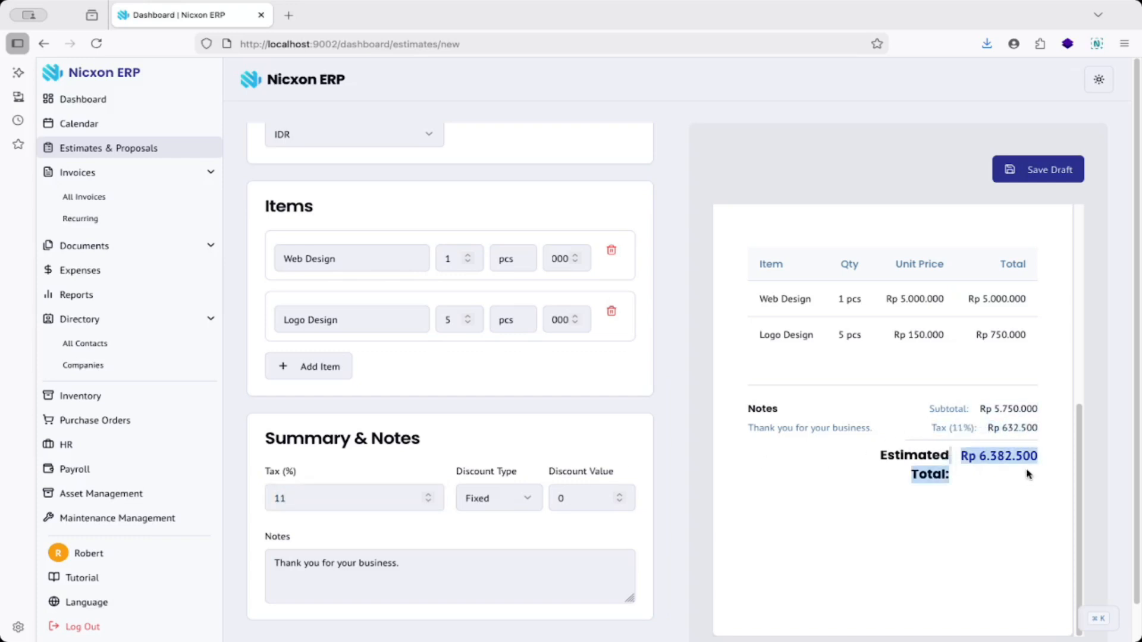
Step: Try a fixed discount of 50000 and check the discount line and estimated total in the preview
left_click(493, 493)
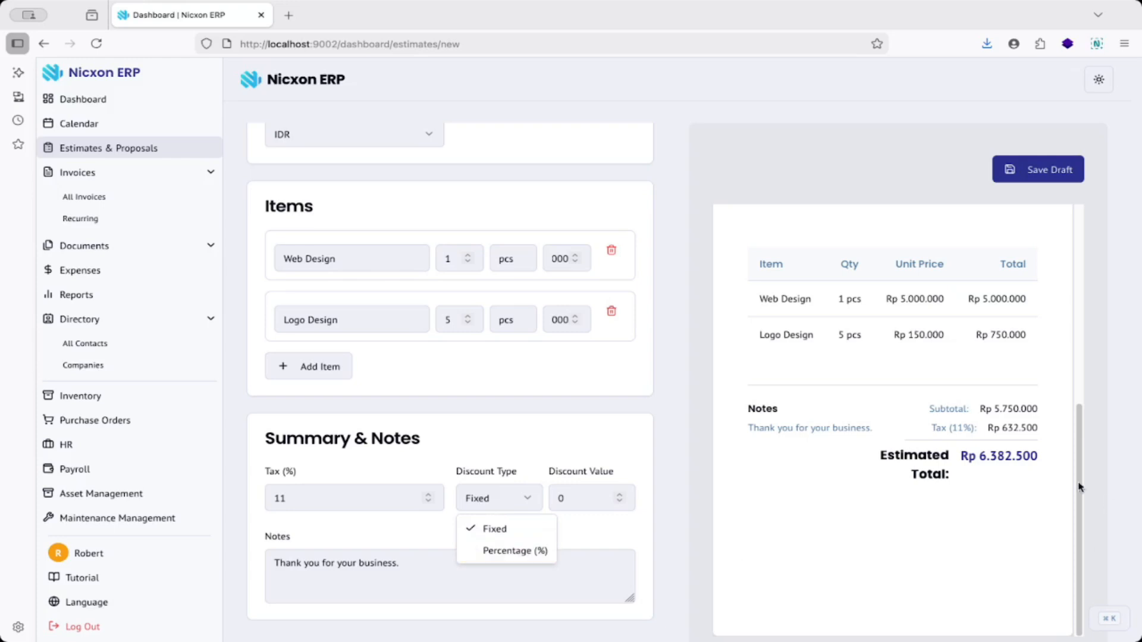
left_click(586, 492)
left_click(582, 490)
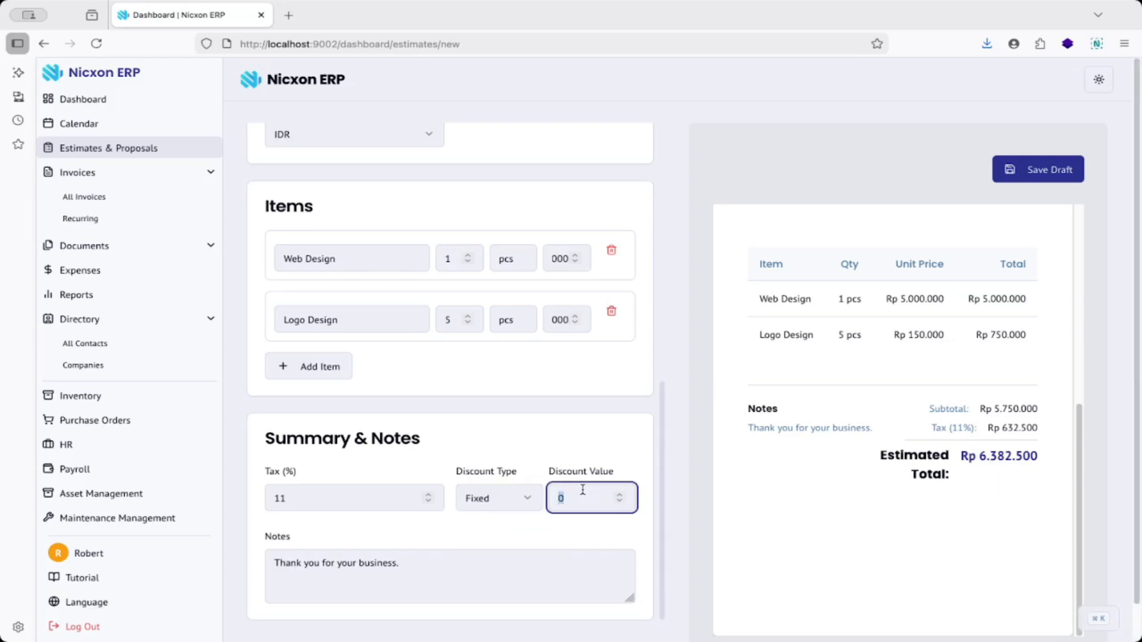
type("50000")
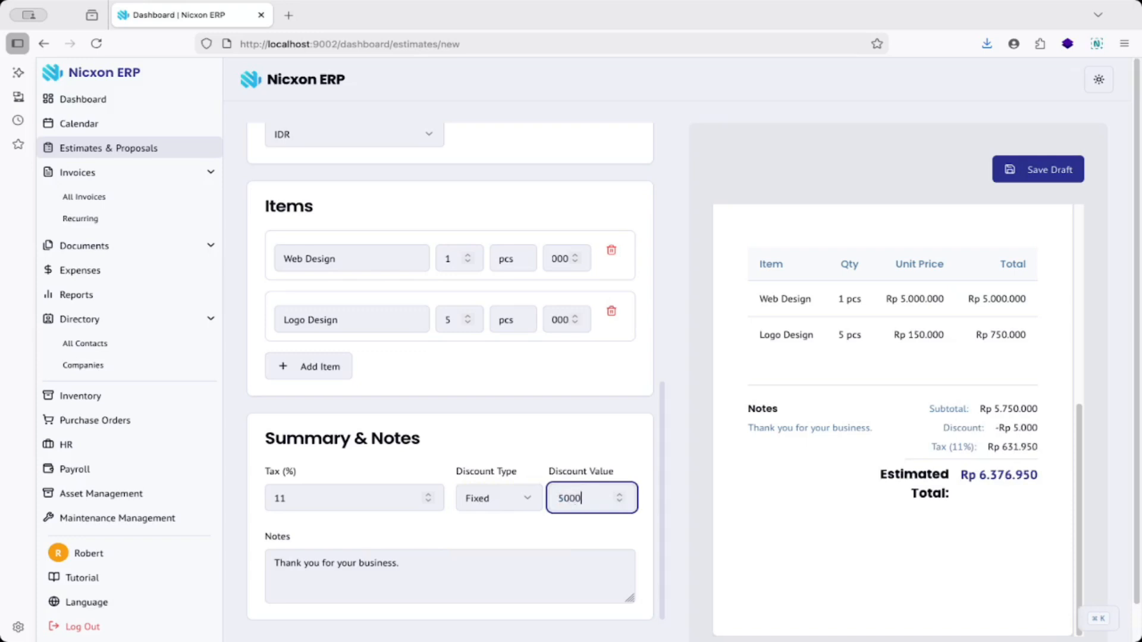
left_click_drag(938, 427, 1034, 428)
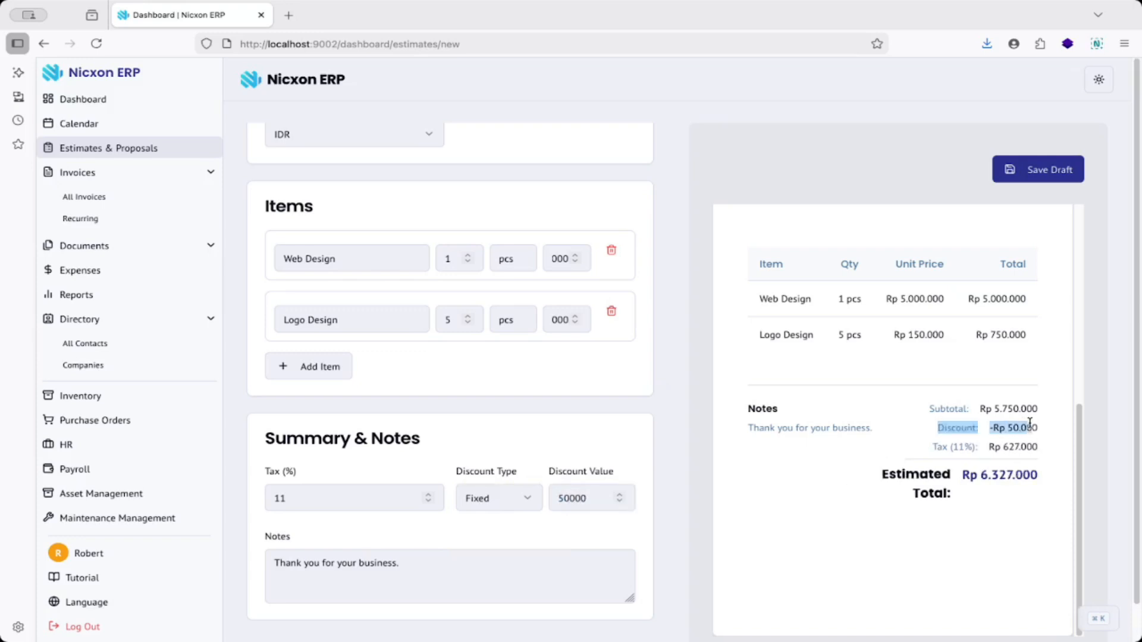
left_click_drag(980, 483, 1050, 488)
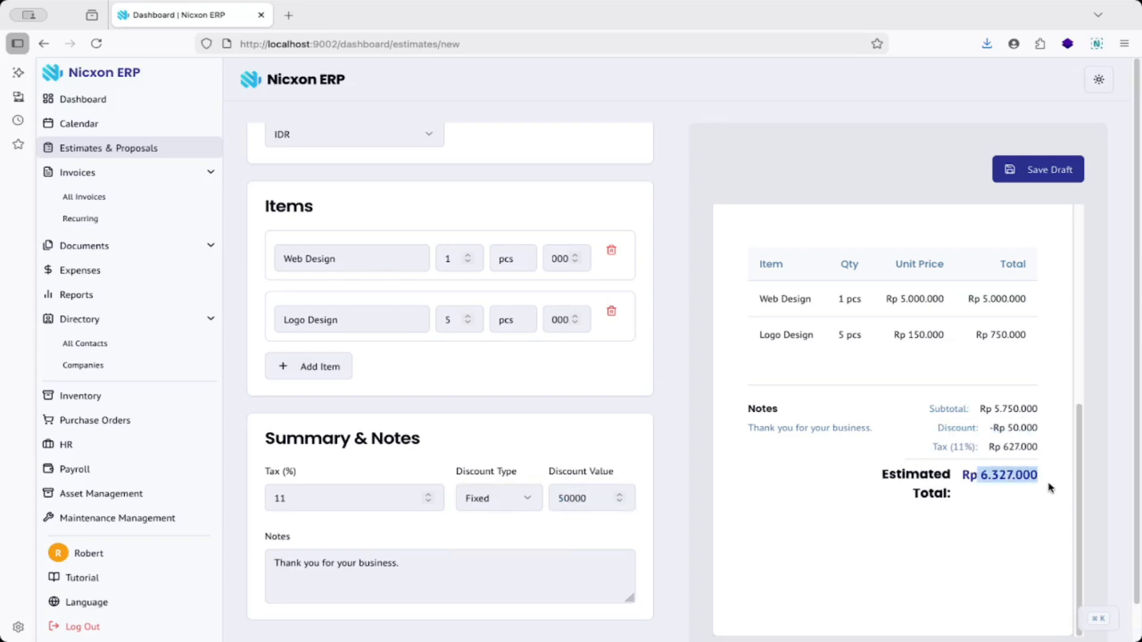
Step: Change the discount to a percentage of 5 and check the discount line and estimated total
left_click(512, 499)
left_click(504, 552)
double_click(588, 494)
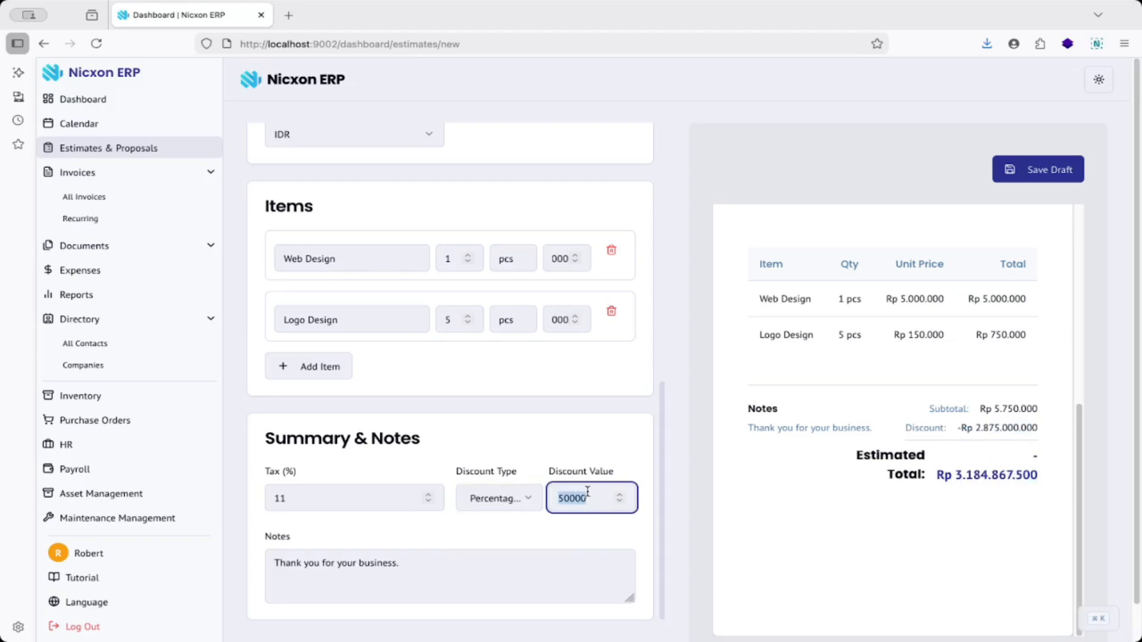
type("5")
left_click_drag(930, 428, 1051, 429)
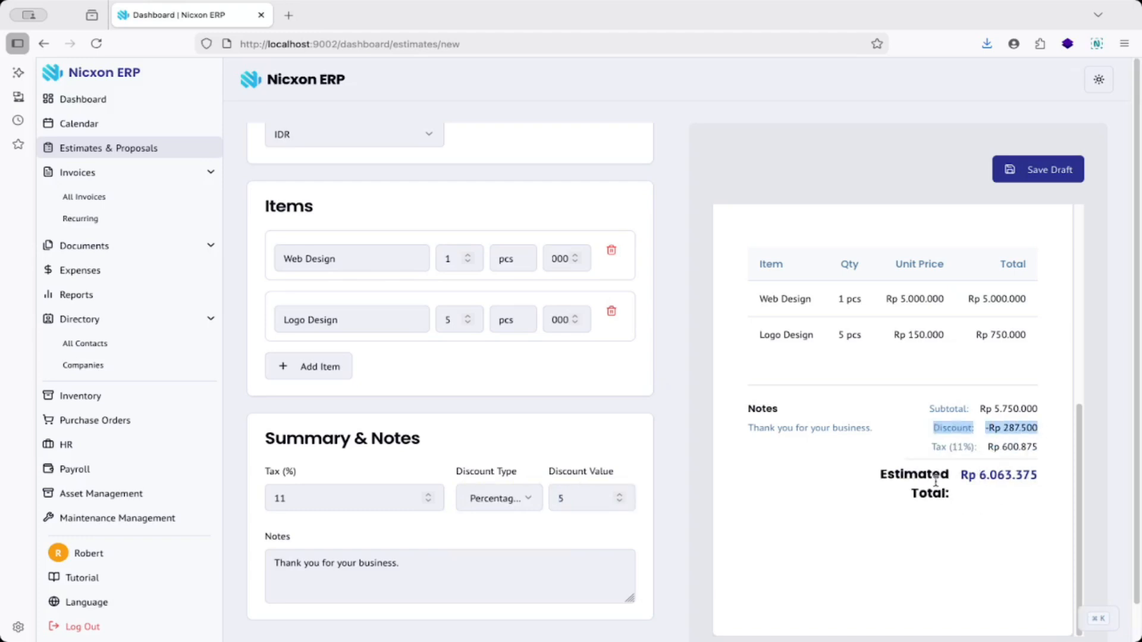
left_click_drag(932, 475, 1051, 492)
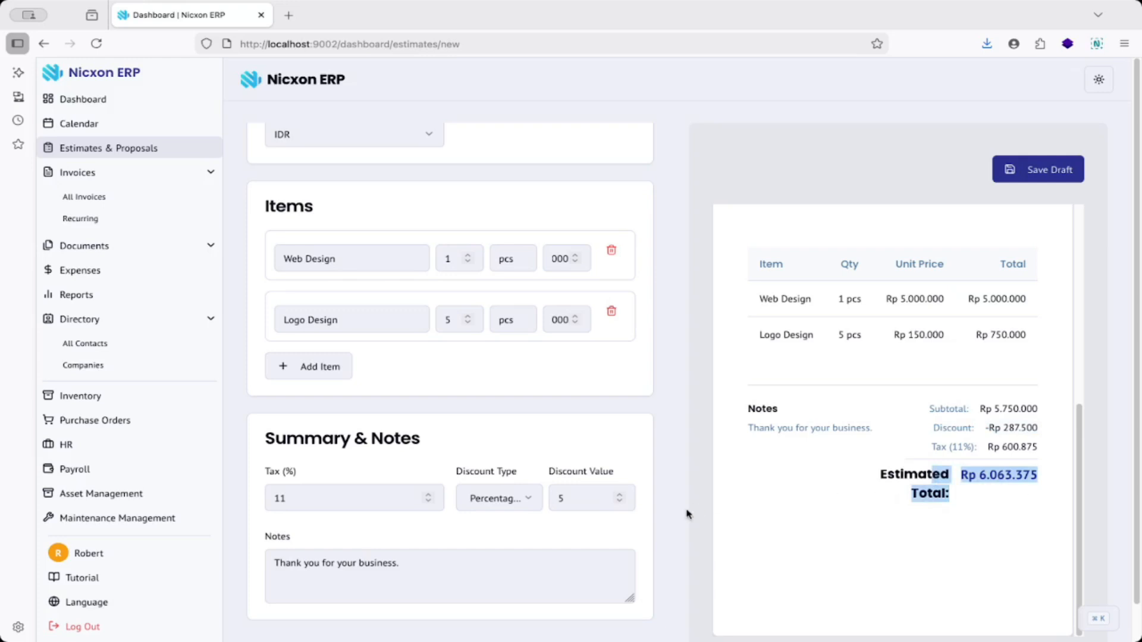
Step: Review the notes and the filled-in form, keeping the default note, and save the estimate as a draft
left_click_drag(755, 408, 873, 447)
left_click(415, 581)
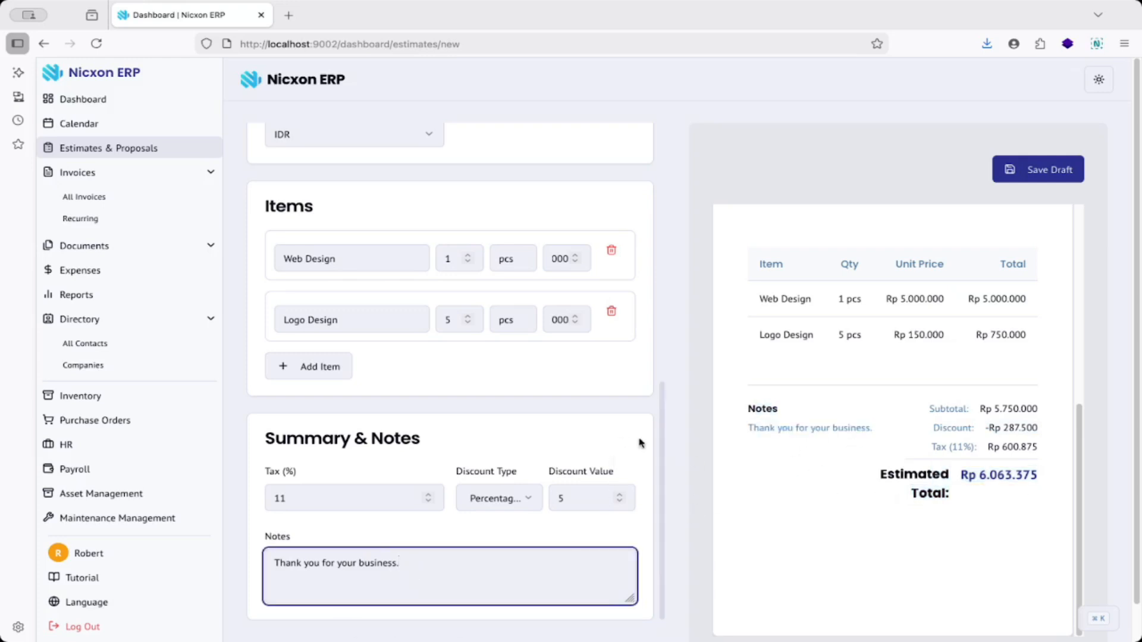
left_click(662, 426)
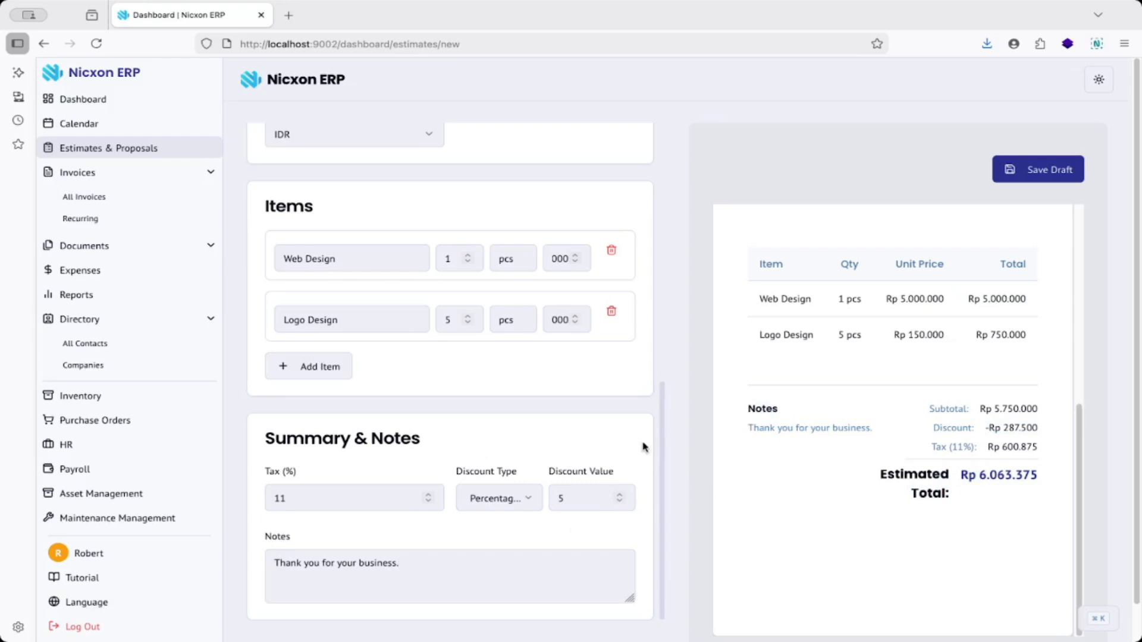
scroll(507, 461, "up", 8)
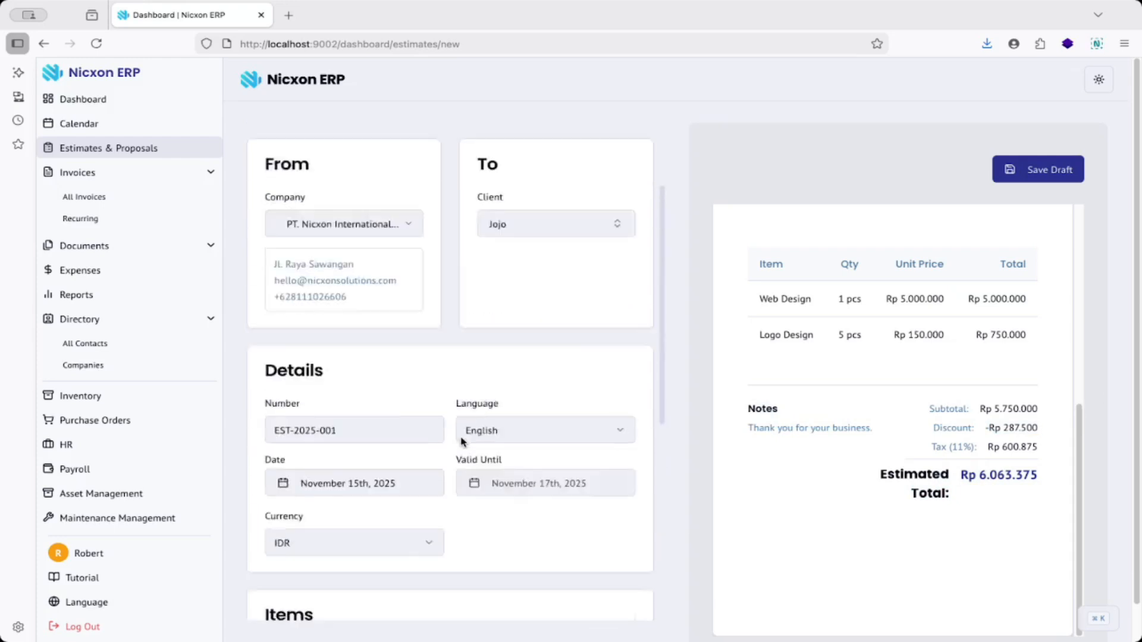
scroll(455, 392, "up", 2)
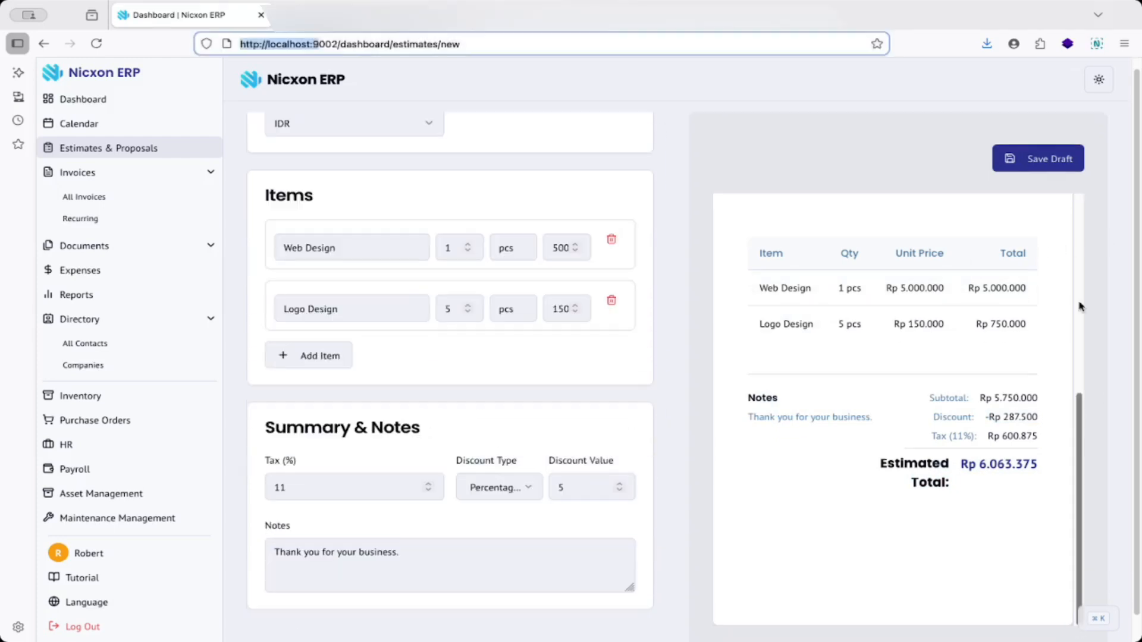
left_click(1040, 158)
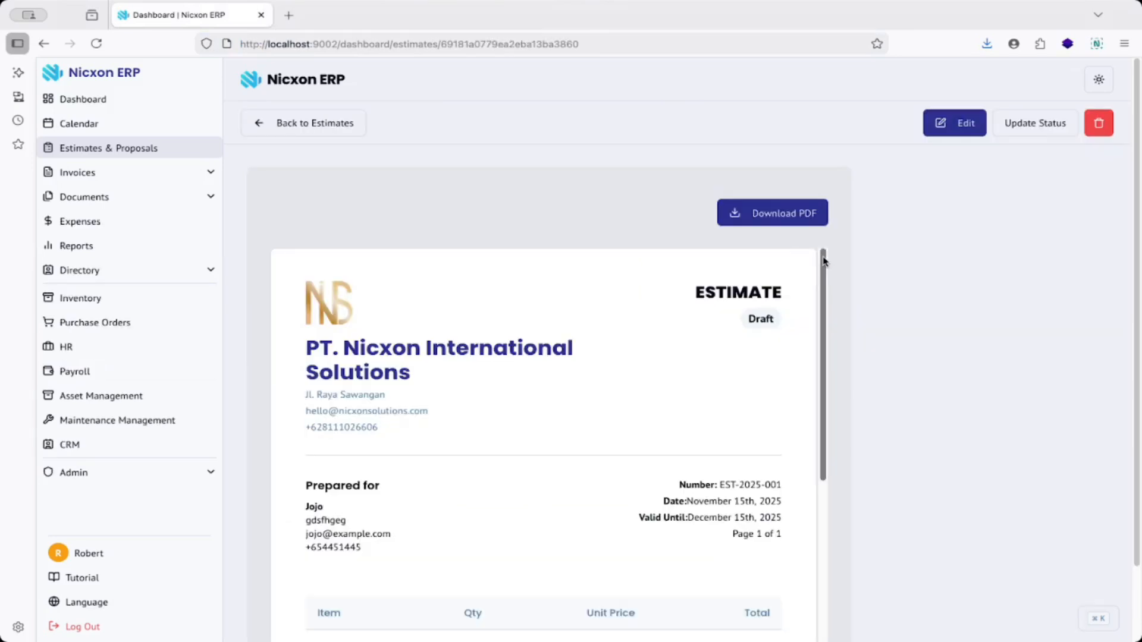
Step: Review the saved estimate, download it as a PDF and check the PDF's items and totals
left_click_drag(826, 270, 831, 460)
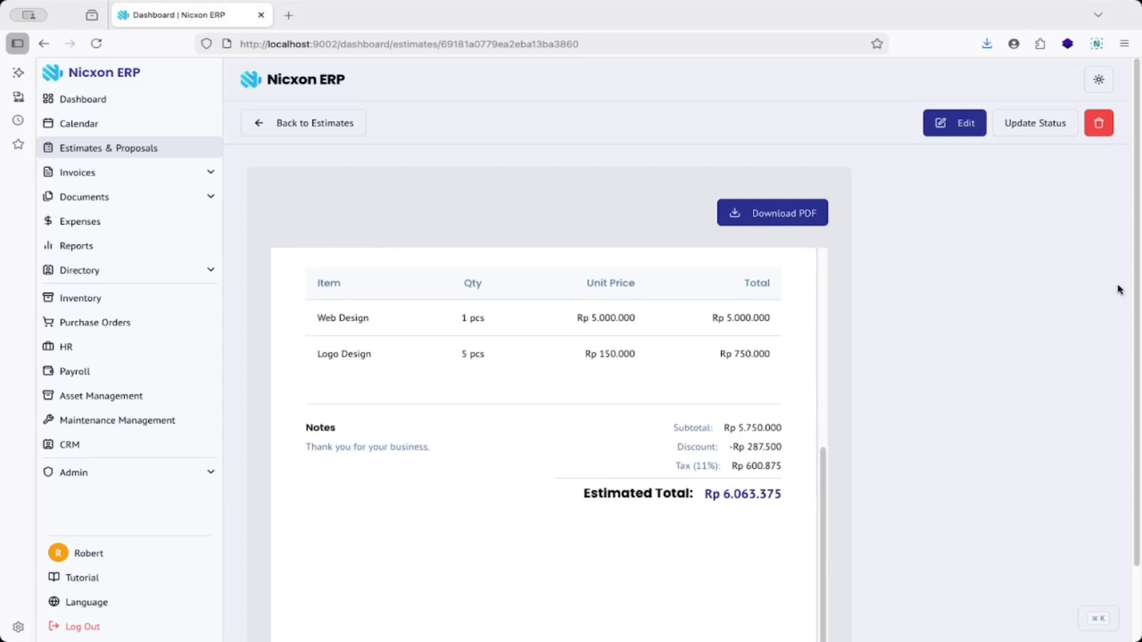
mouse_move(1138, 214)
left_mouse_down()
mouse_move(1138, 339)
mouse_move(1136, 225)
left_mouse_up()
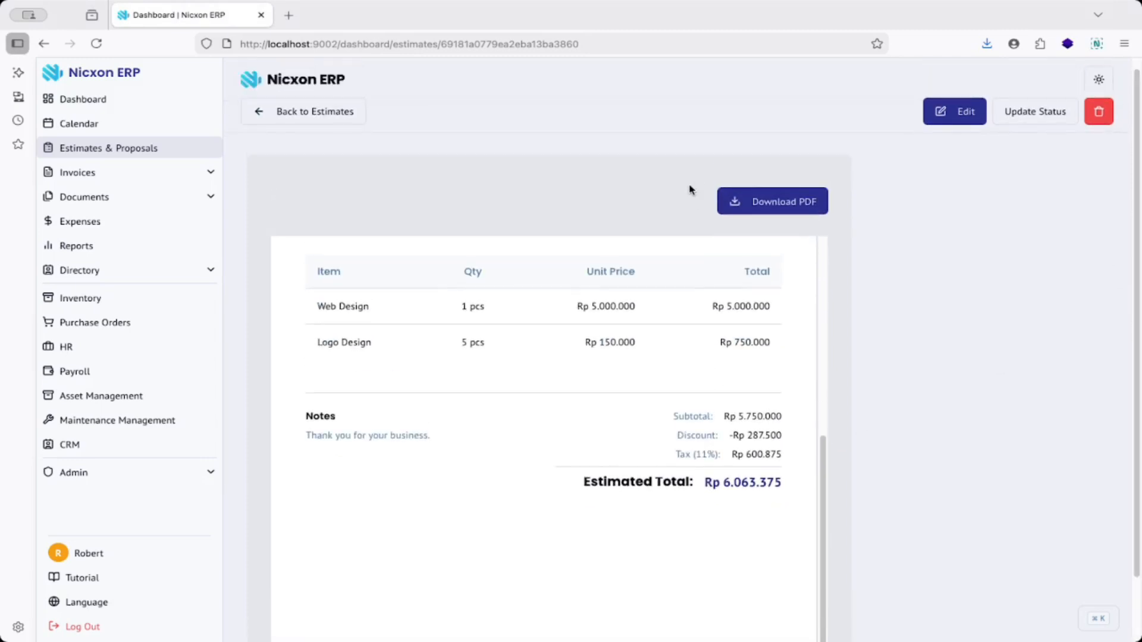
left_click(794, 195)
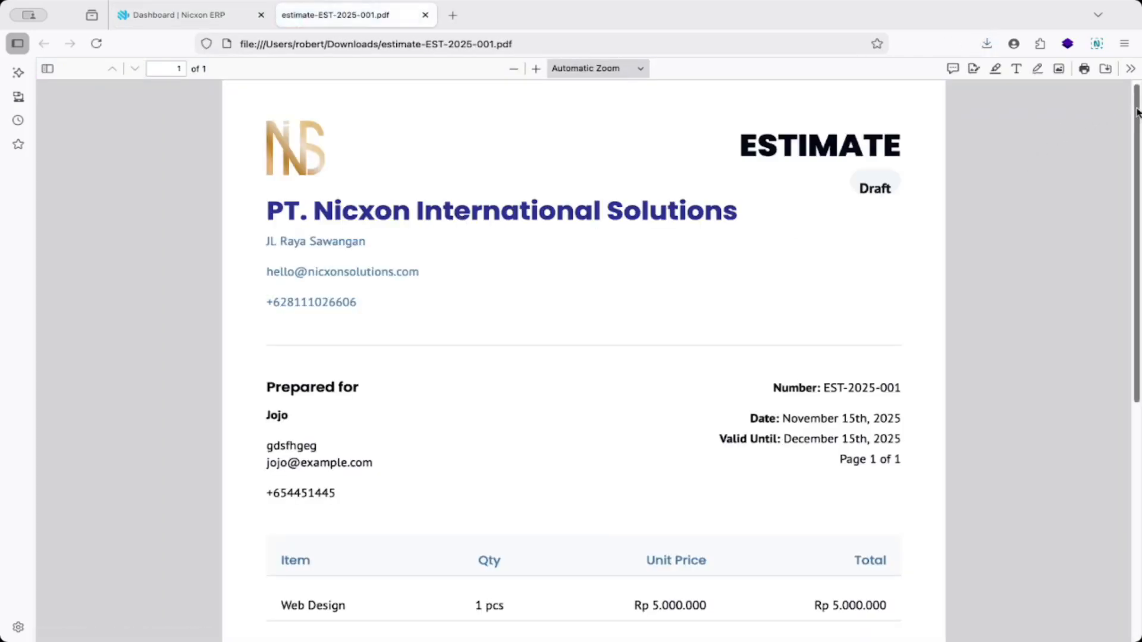
scroll(1137, 112, "down", 7)
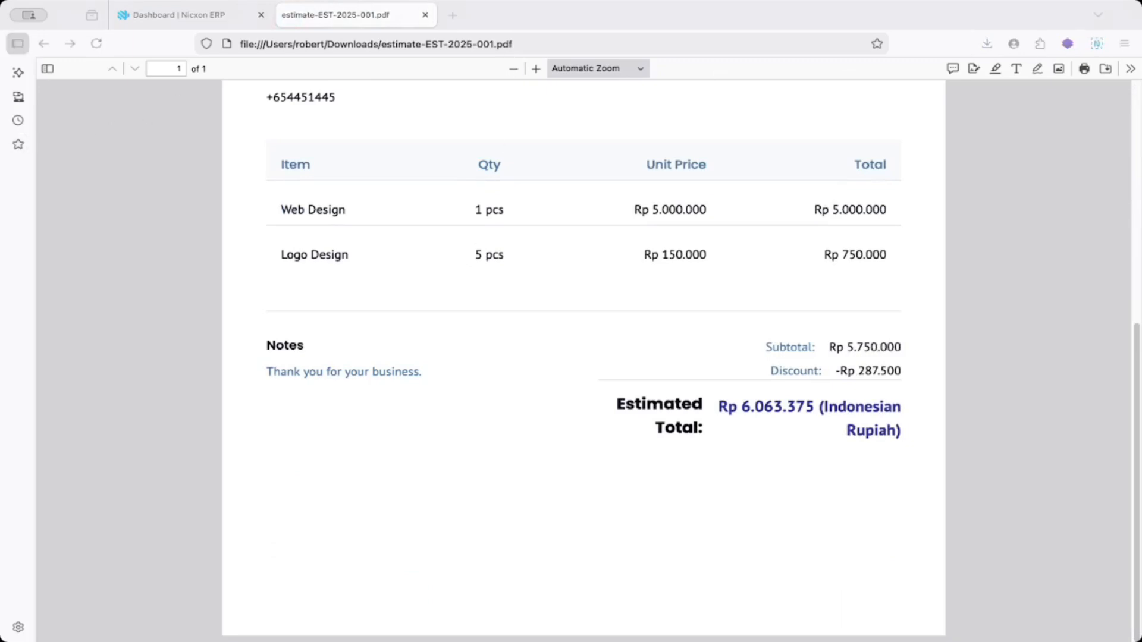
Step: Close the PDF, look through the estimate's available status options, and return to the estimates list to check its number and status
left_click(425, 15)
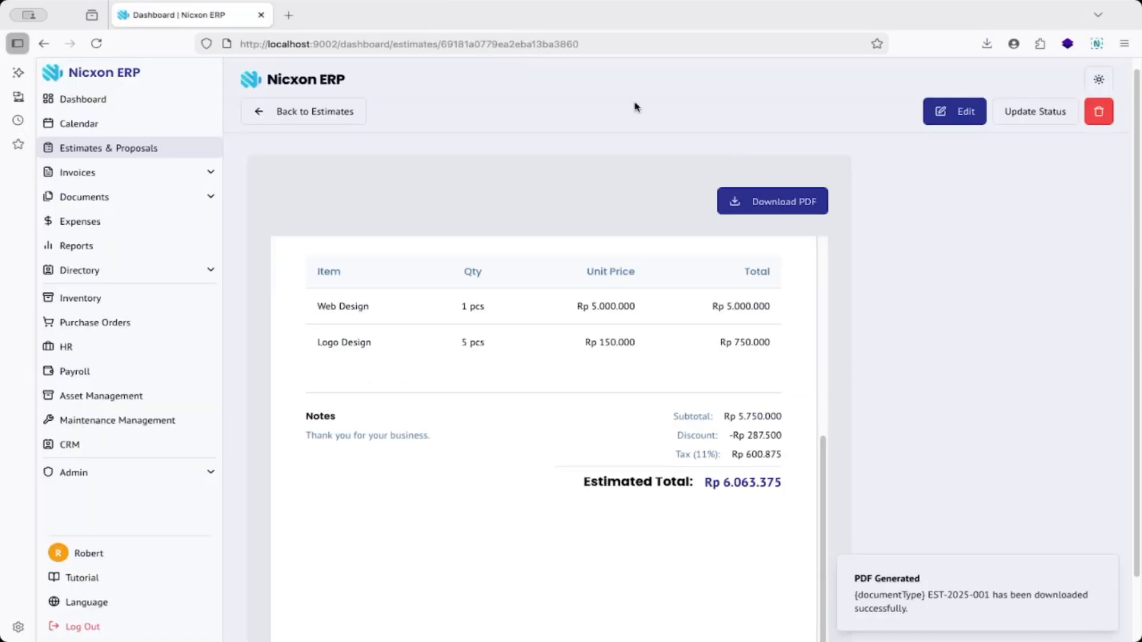
left_click(1046, 107)
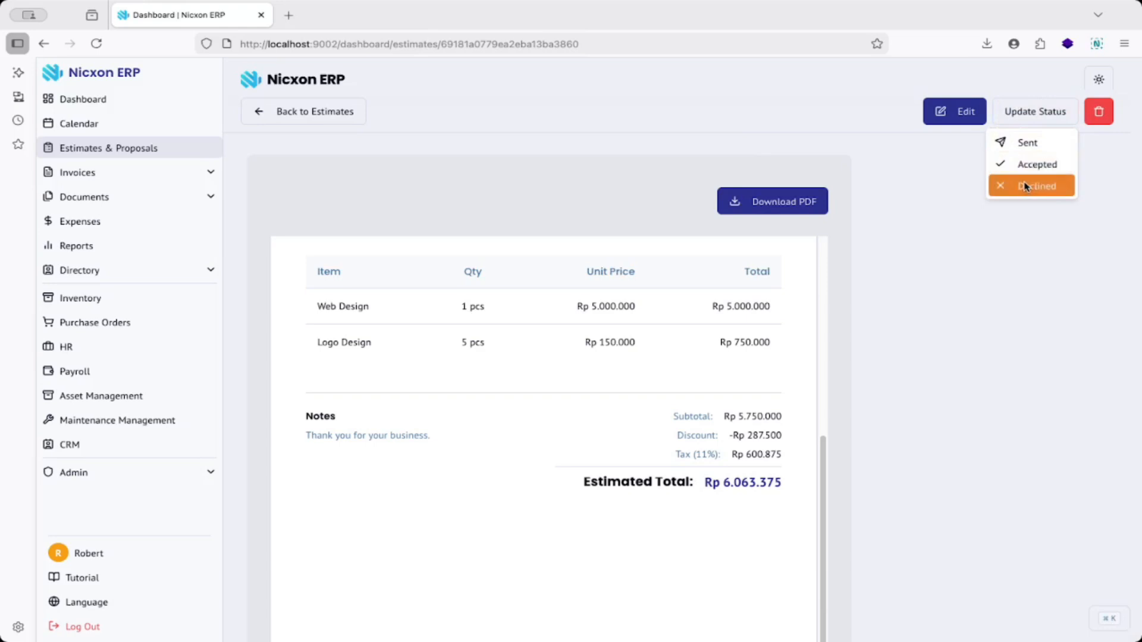
left_click(1017, 268)
left_click(340, 113)
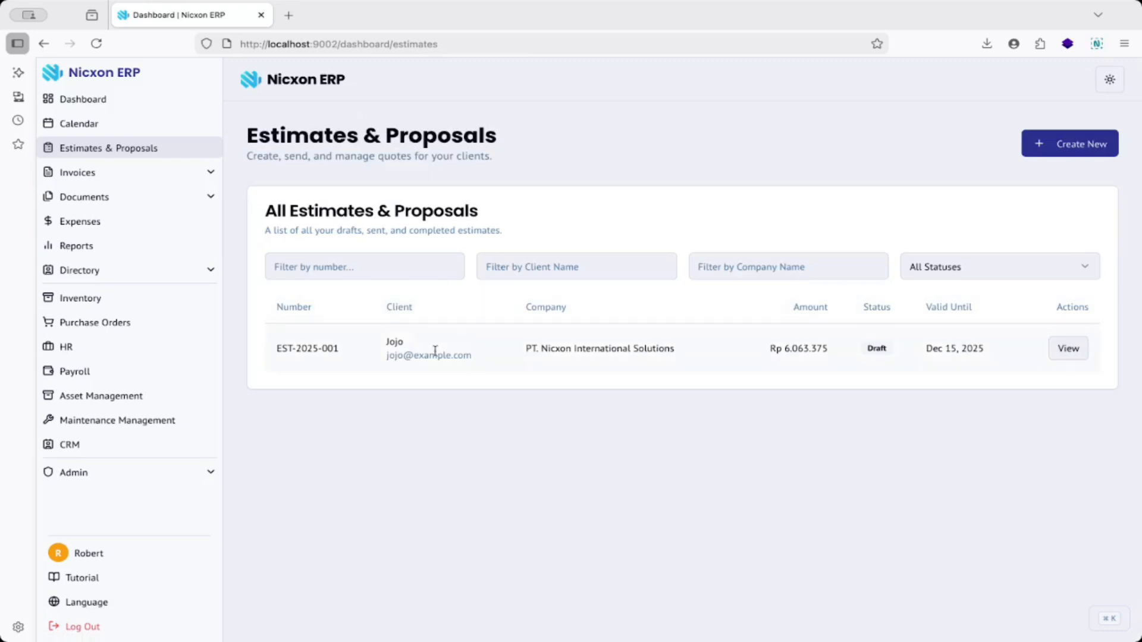
left_click_drag(287, 348, 869, 351)
left_click(875, 351)
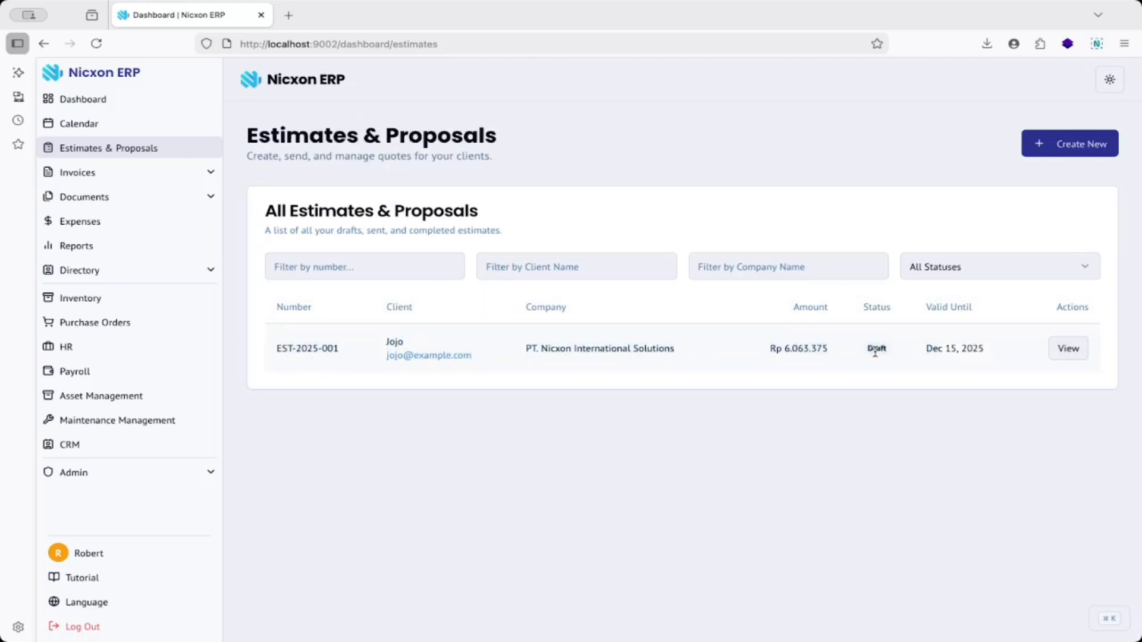
Step: Open estimate EST-2025-001 from the list and set its status to Accepted
left_click(1070, 347)
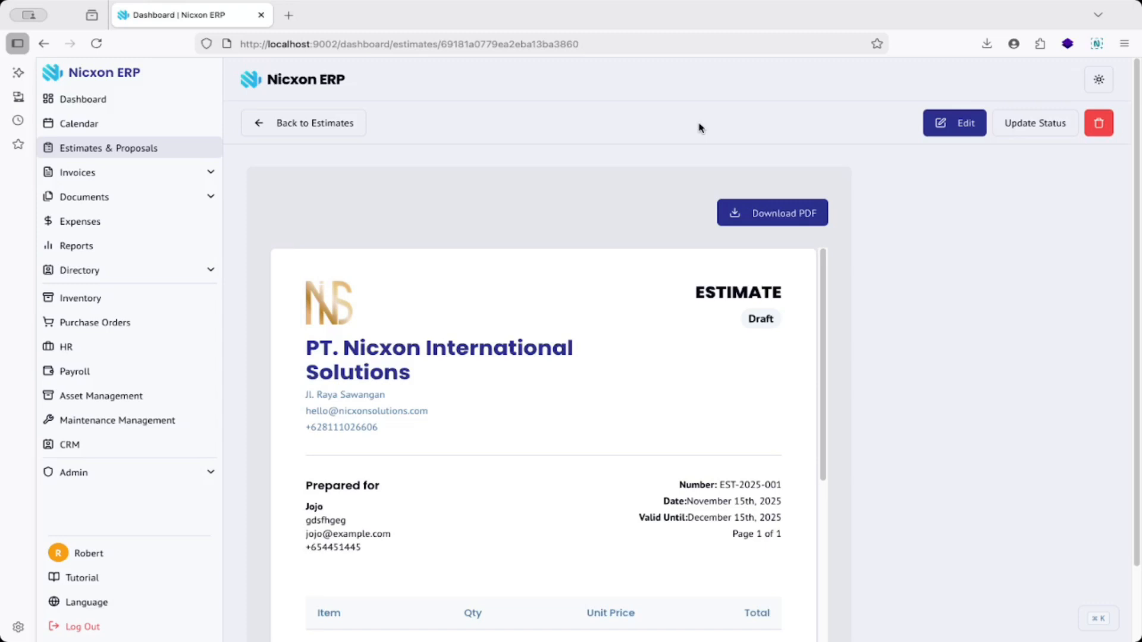
left_click(1042, 132)
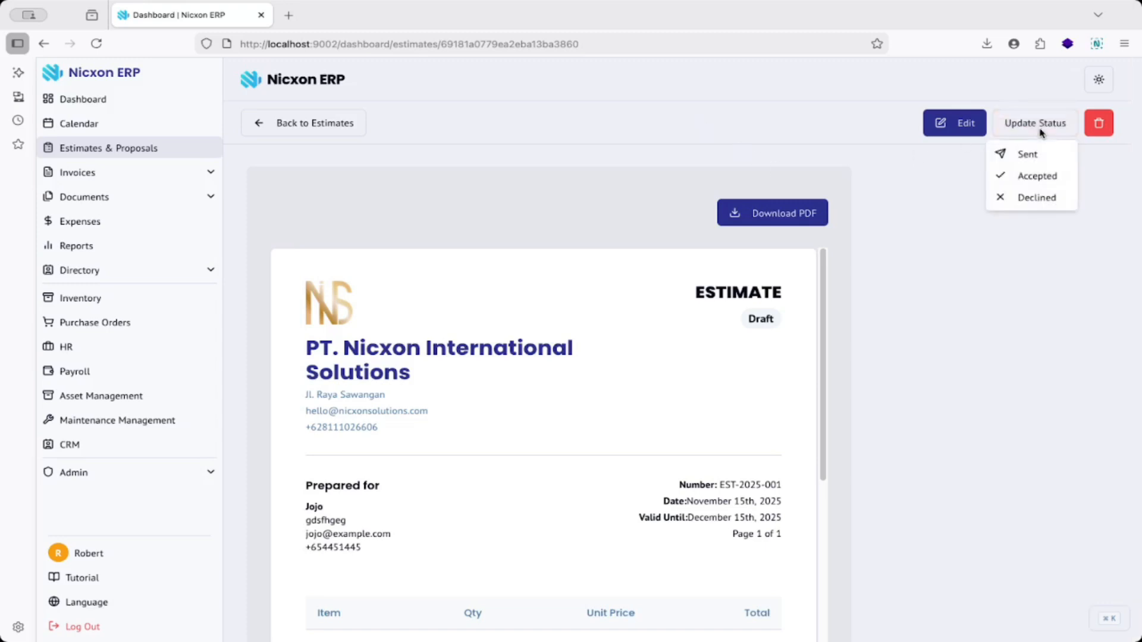
left_click(1040, 176)
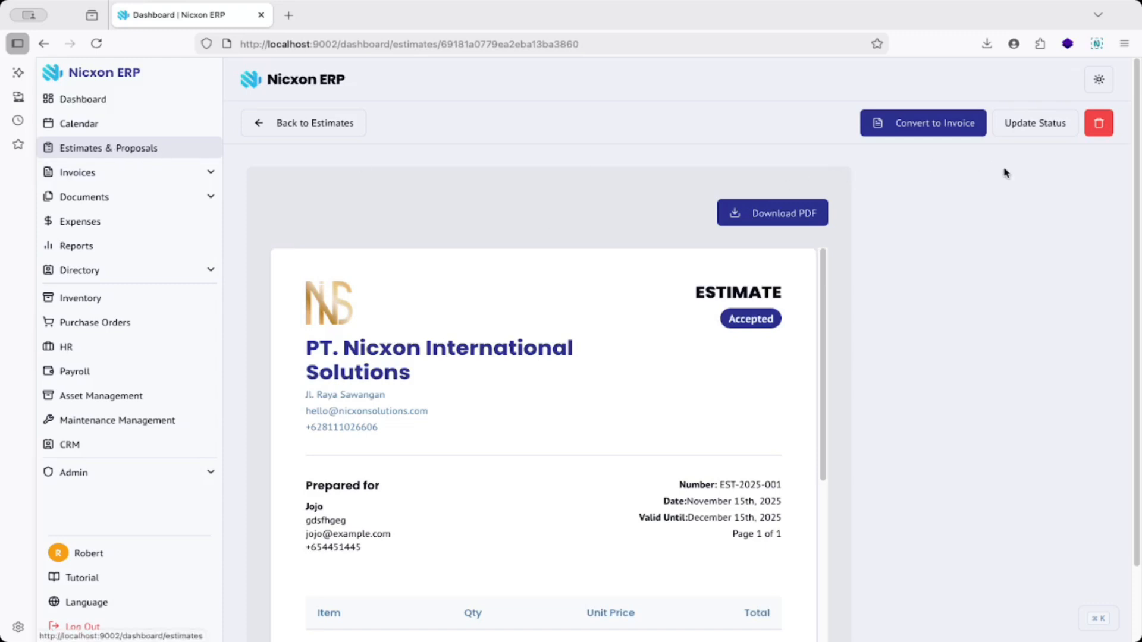
Step: Examine the accepted estimate, its status and invoice conversion options, and the sections available under Invoices
left_click(1032, 124)
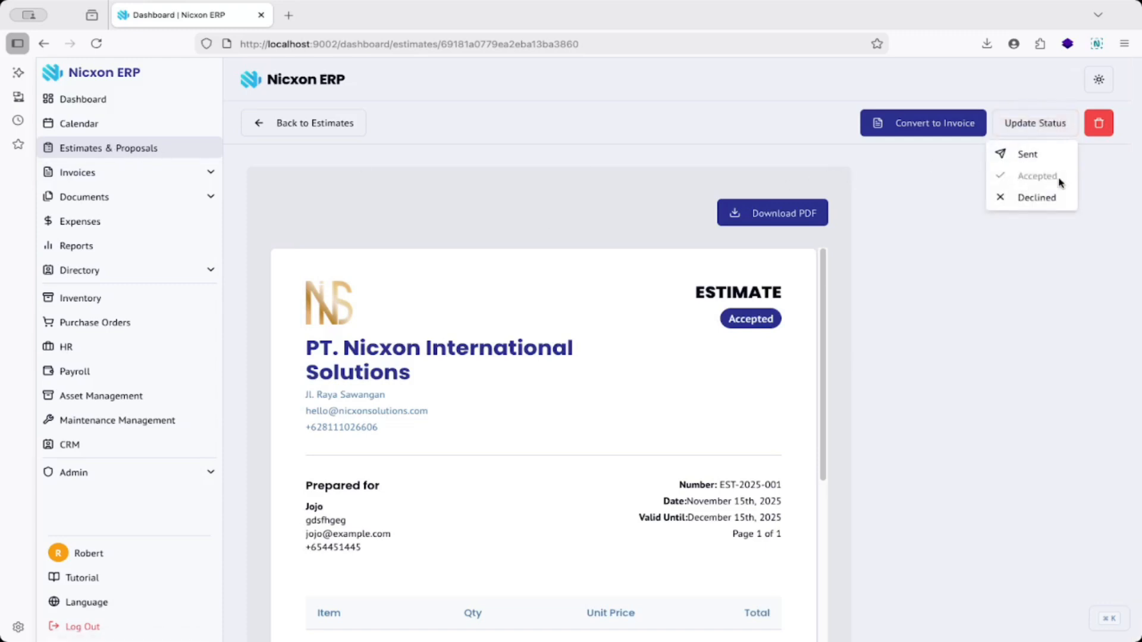
left_click(946, 209)
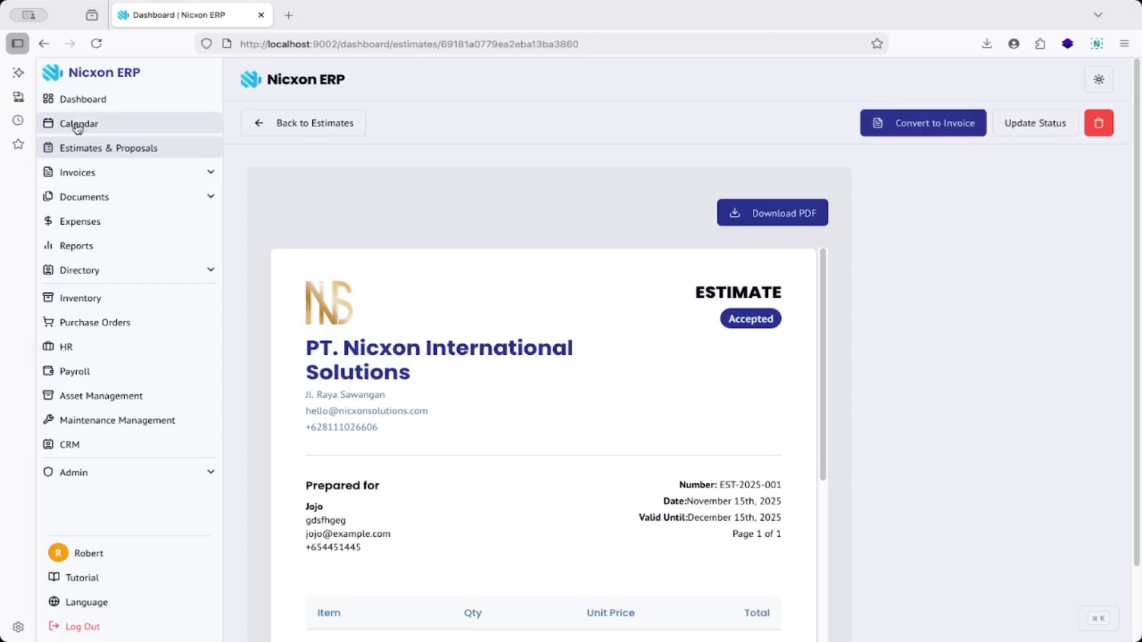
left_click(126, 178)
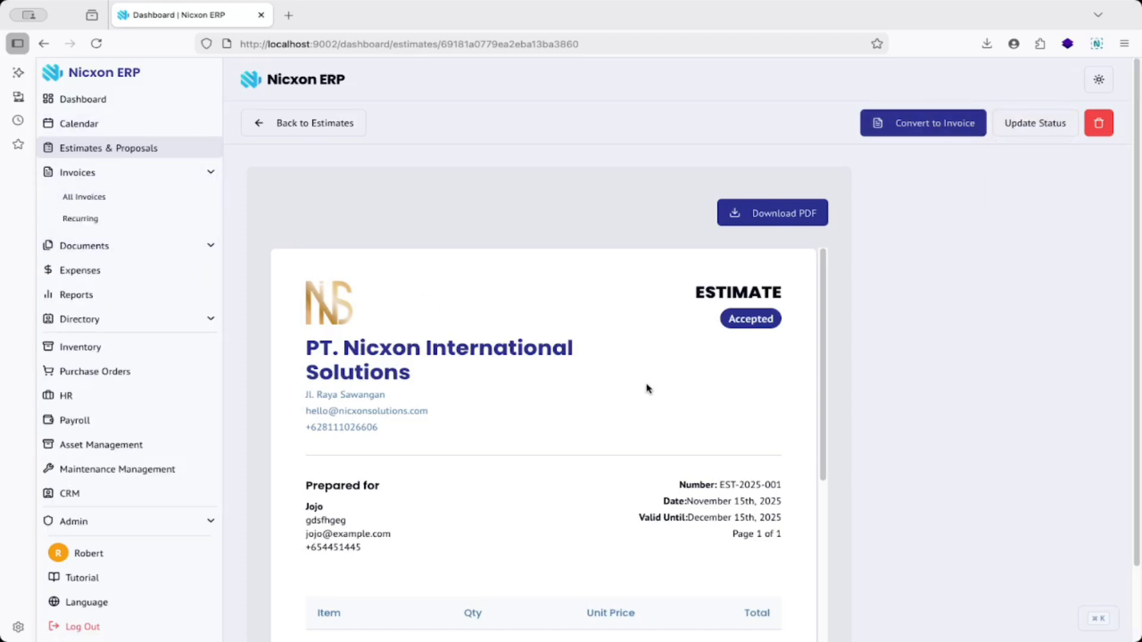
scroll(591, 485, "down", 4)
scroll(591, 485, "up", 4)
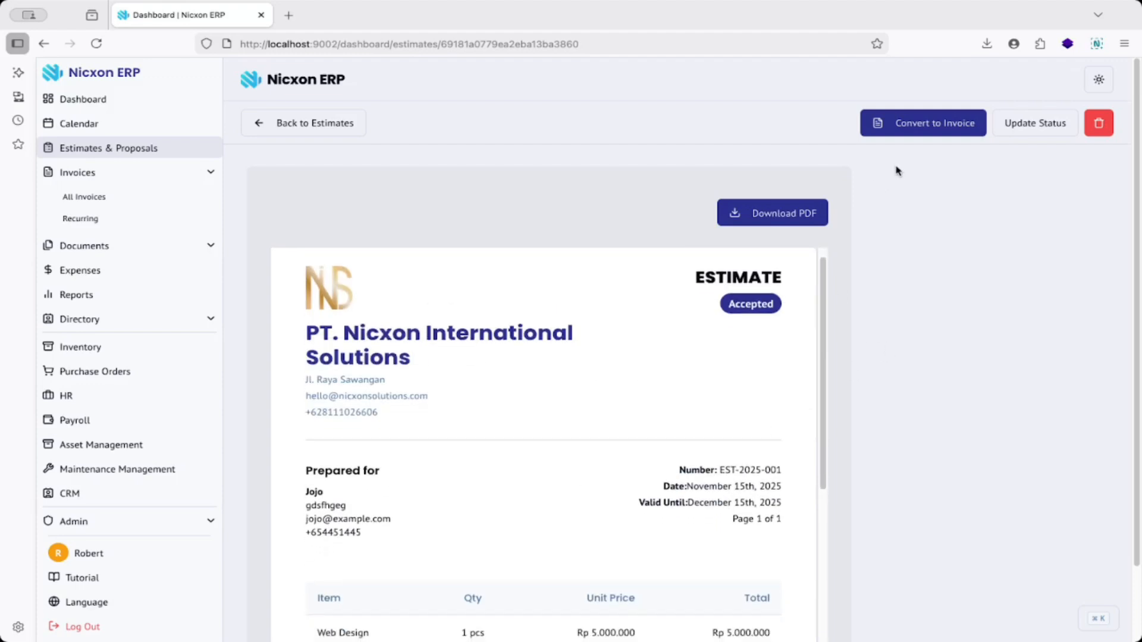
scroll(882, 354, "down", 1)
scroll(736, 321, "down", 1)
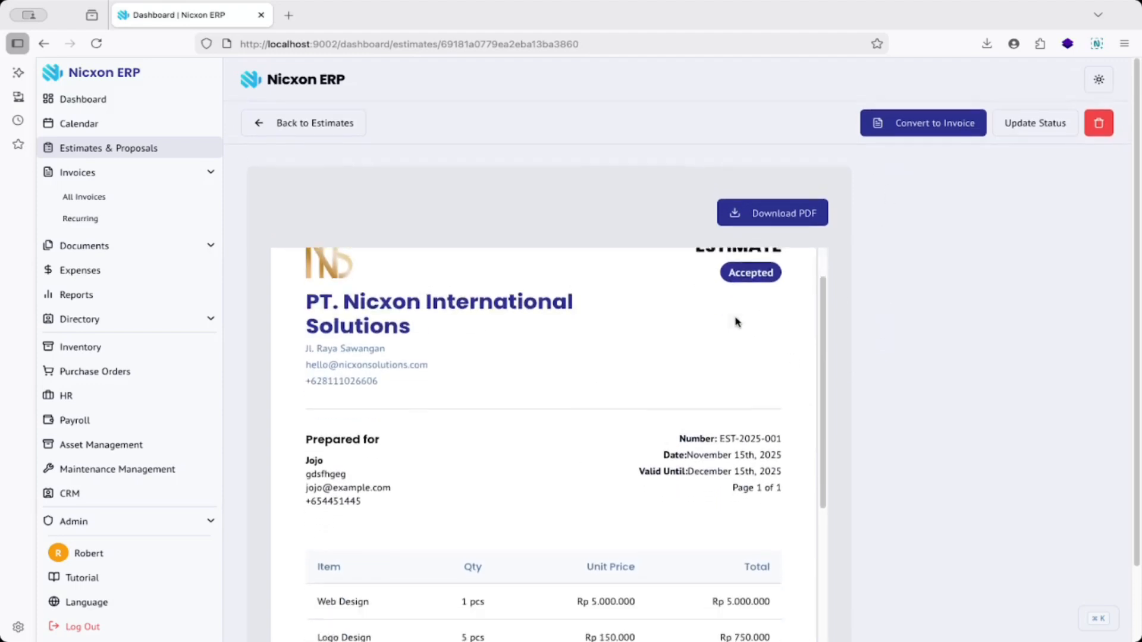
scroll(736, 321, "up", 2)
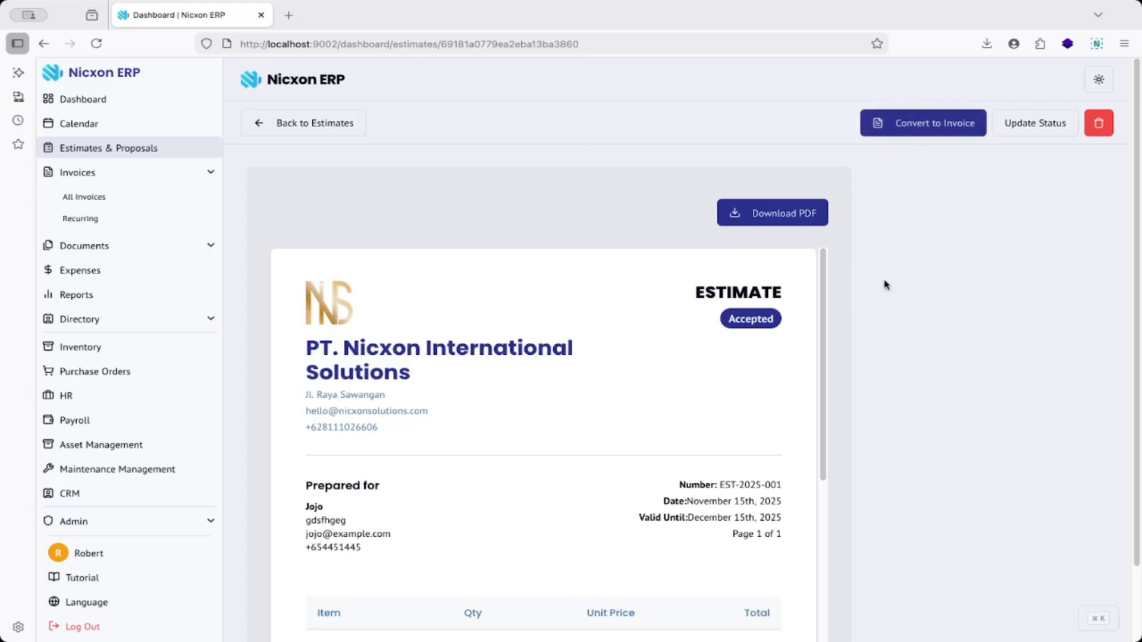
Step: Return to the estimates list and create a new document with the document type Proposal
key("alt+Left")
left_click_drag(390, 134, 517, 138)
left_click(521, 137)
left_click(1109, 136)
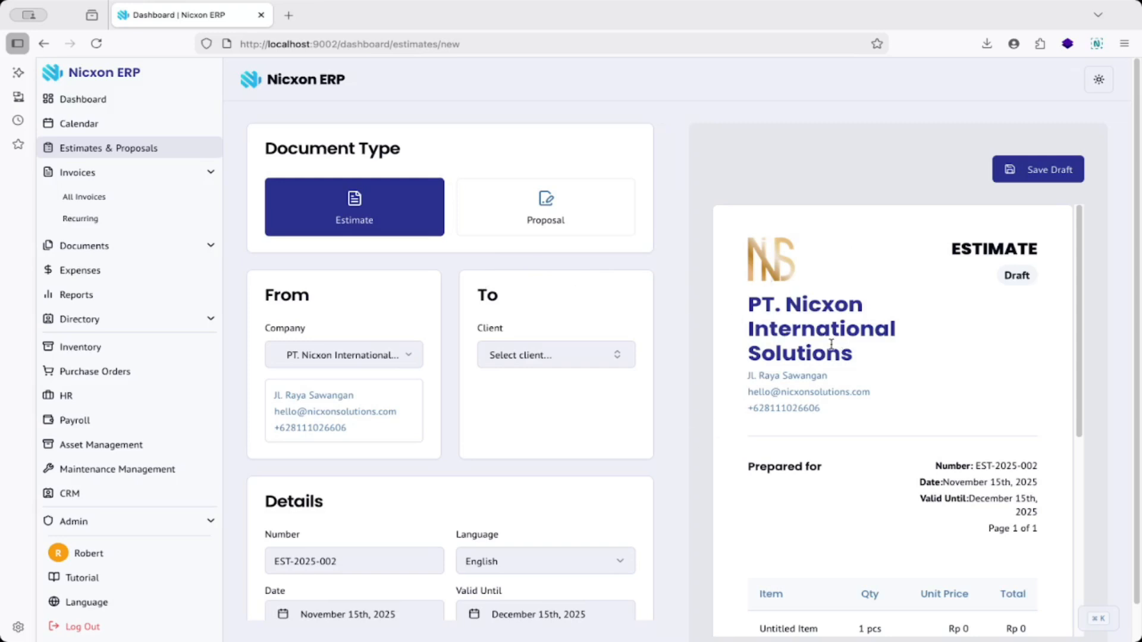
left_click(514, 198)
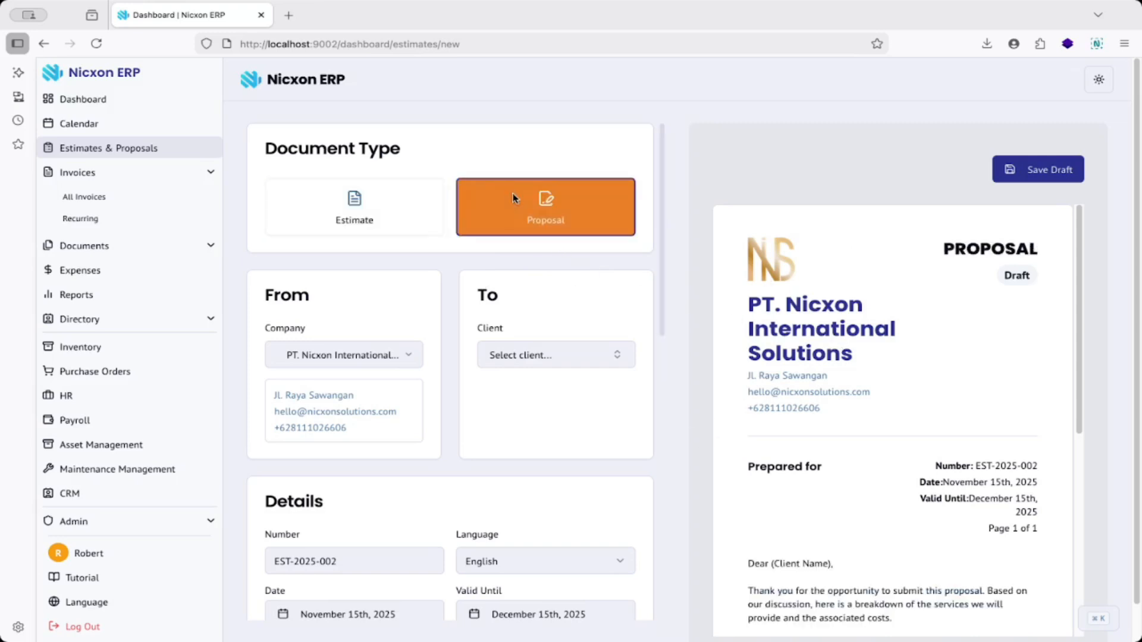
Step: Keep PT. Nicxon International Solutions as the proposal's company and select the existing client as recipient
left_click(356, 356)
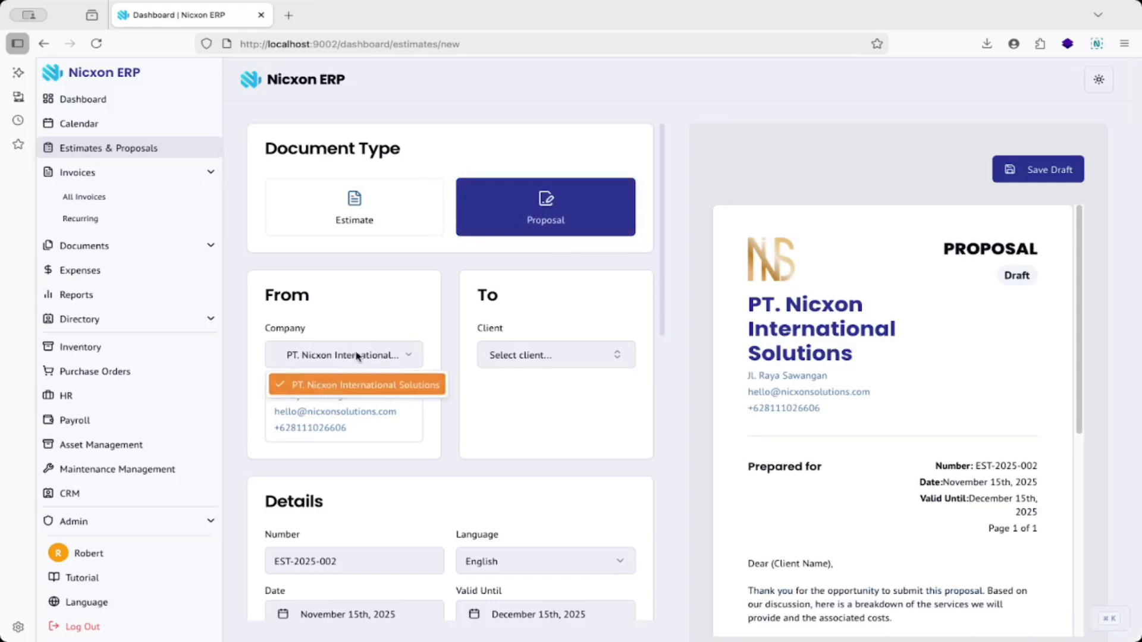
left_click(434, 437)
left_click(496, 415)
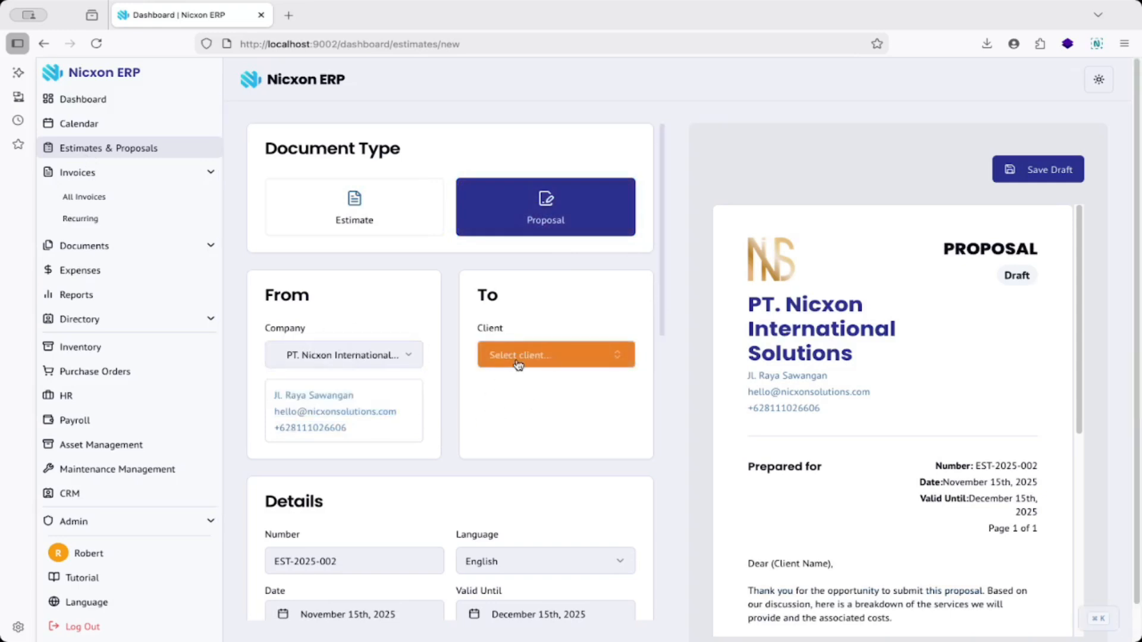
left_click(517, 360)
left_click(522, 421)
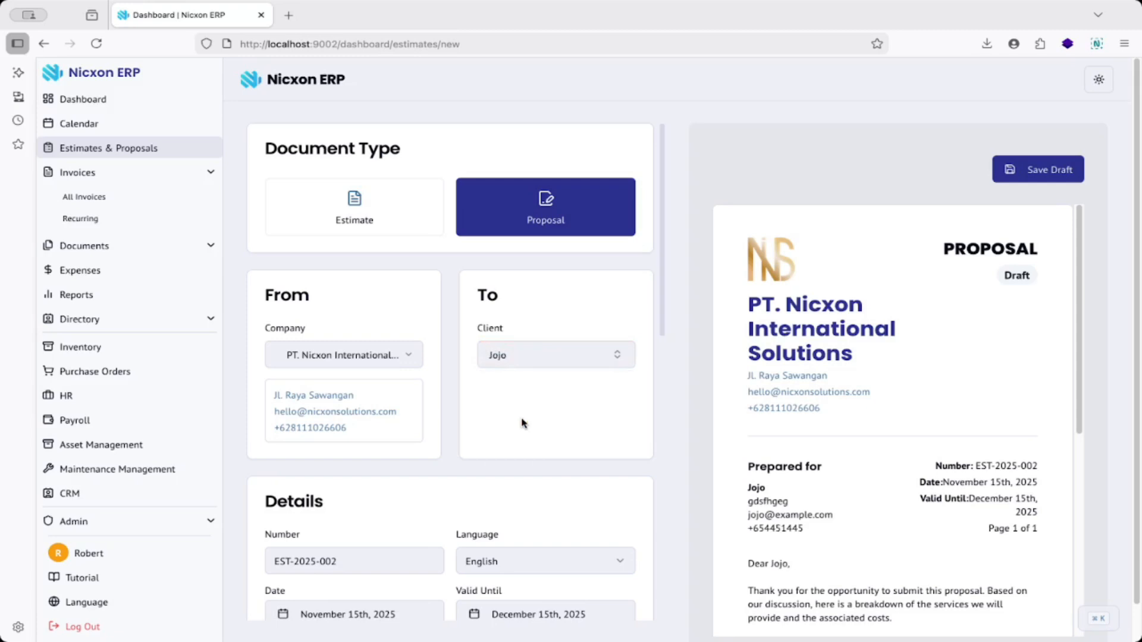
Step: Review the proposal's details section, checking its number and language and keeping both as they are
scroll(1136, 194, "down", 1)
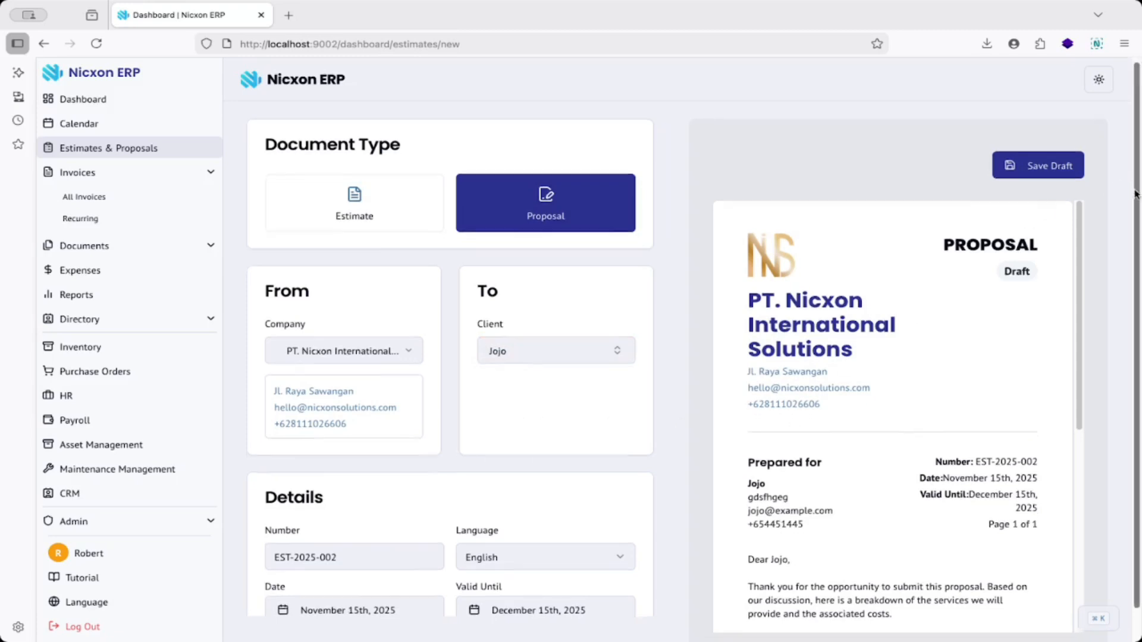
scroll(662, 260, "down", 5)
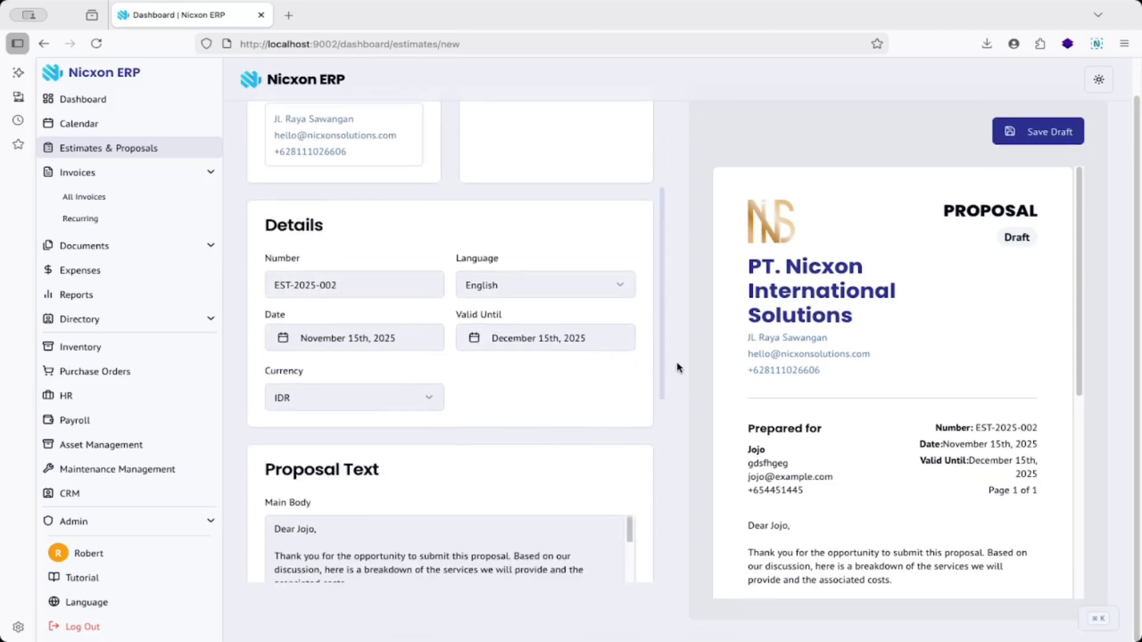
left_click(283, 247)
left_click_drag(284, 246, 419, 269)
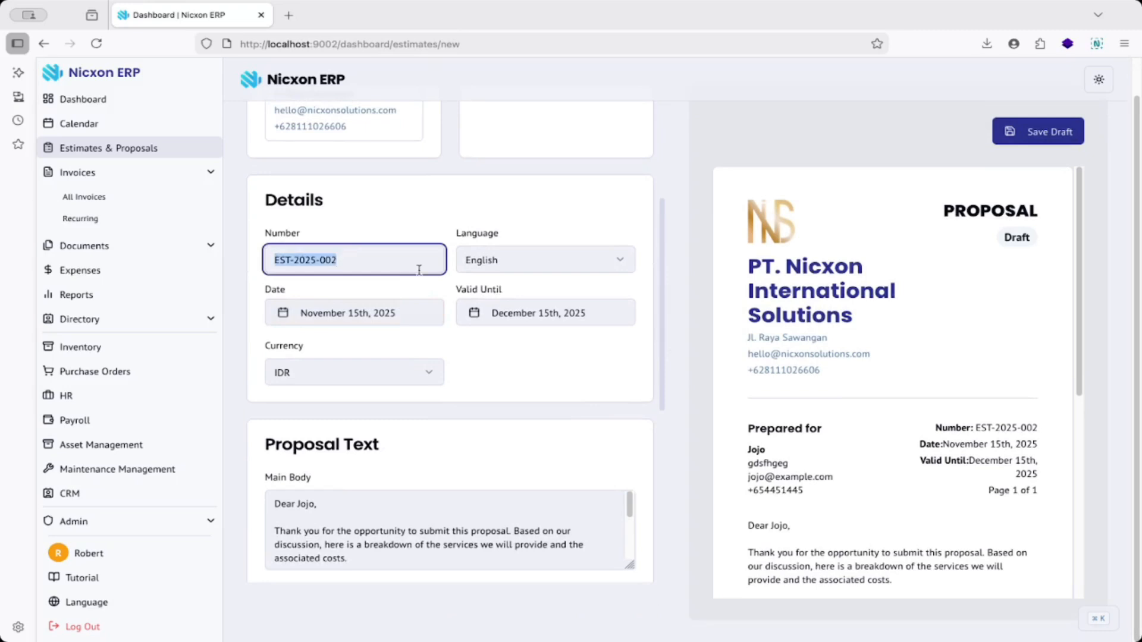
left_click(586, 256)
left_click(411, 275)
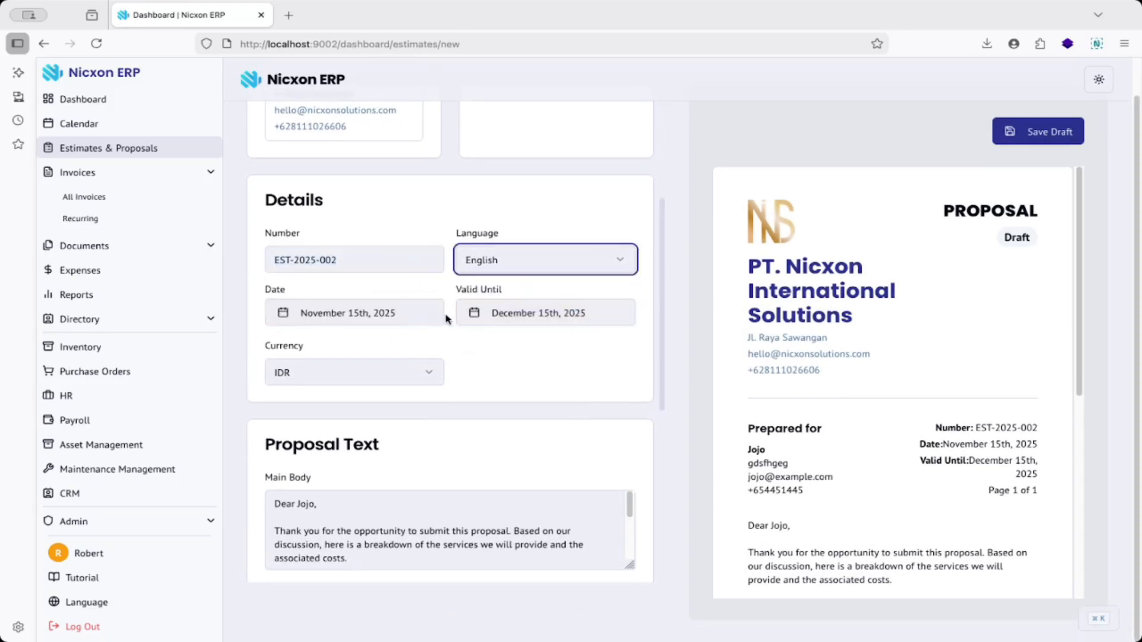
Step: Compare the proposal text with the preview and enlarge the main body box until the whole letter fits
left_click_drag(662, 329, 664, 423)
left_click_drag(260, 220, 425, 226)
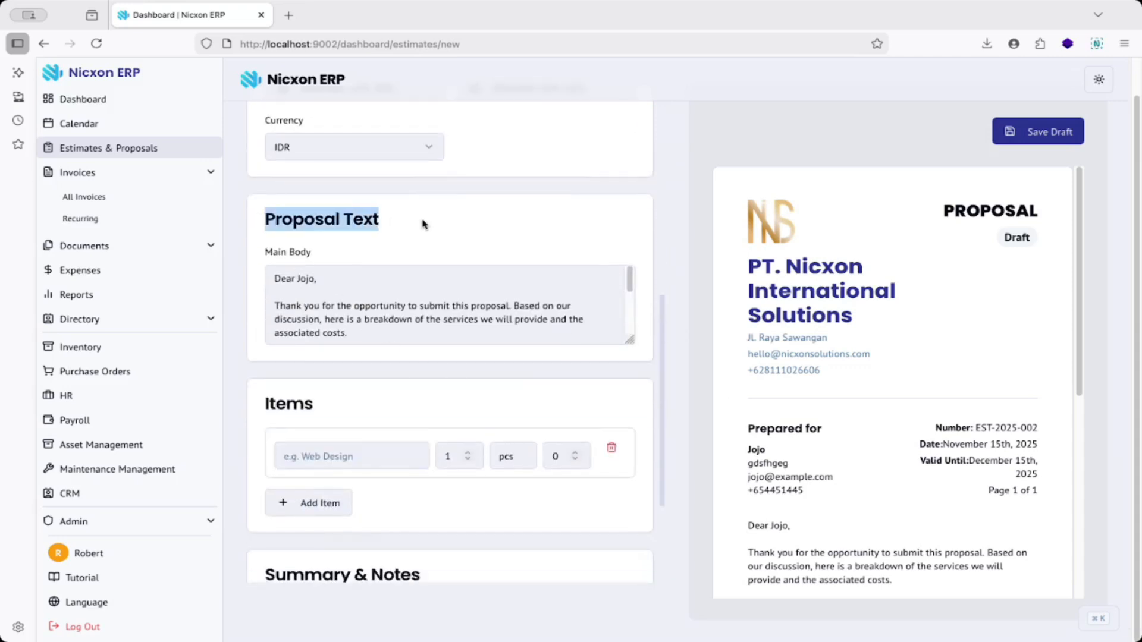
left_click_drag(1077, 374, 1080, 510)
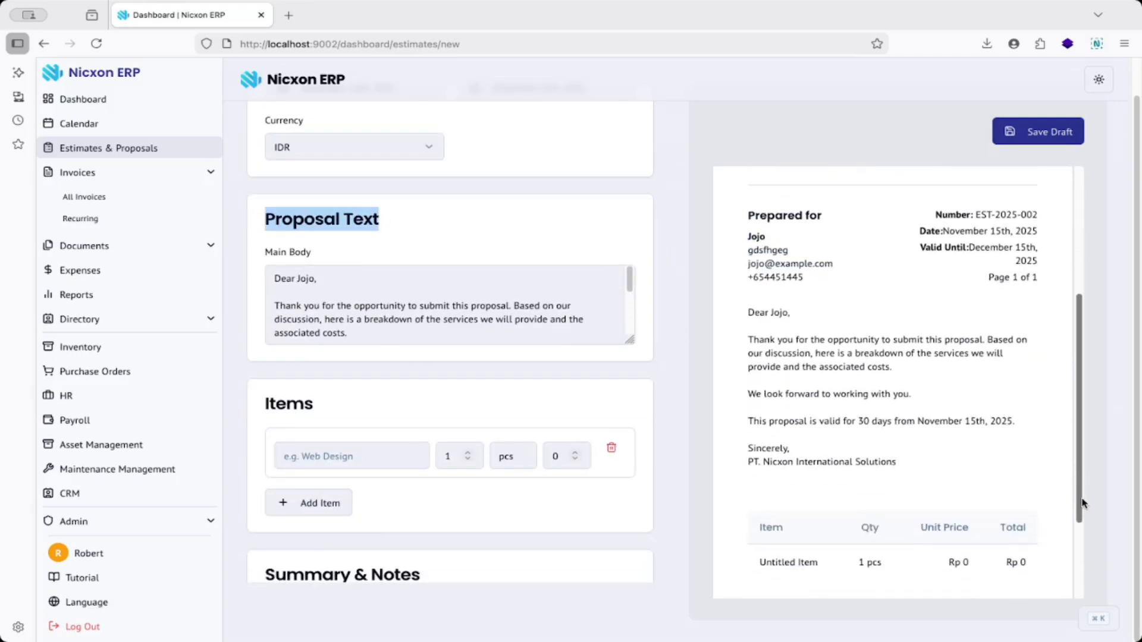
left_click_drag(747, 314, 903, 479)
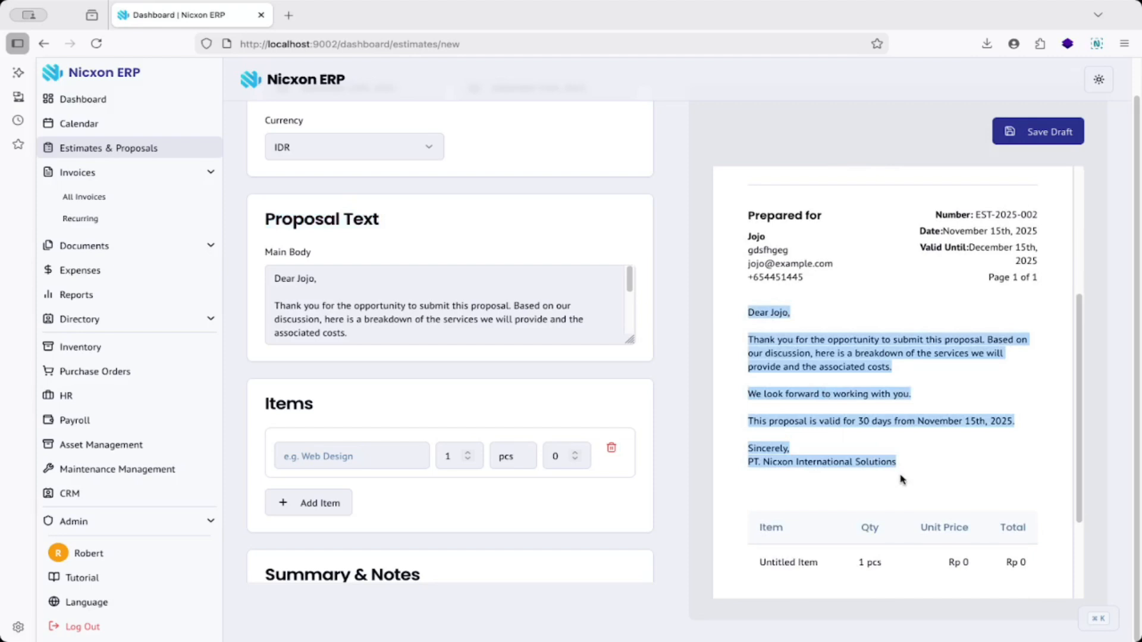
left_click_drag(629, 280, 672, 487)
left_click(465, 354)
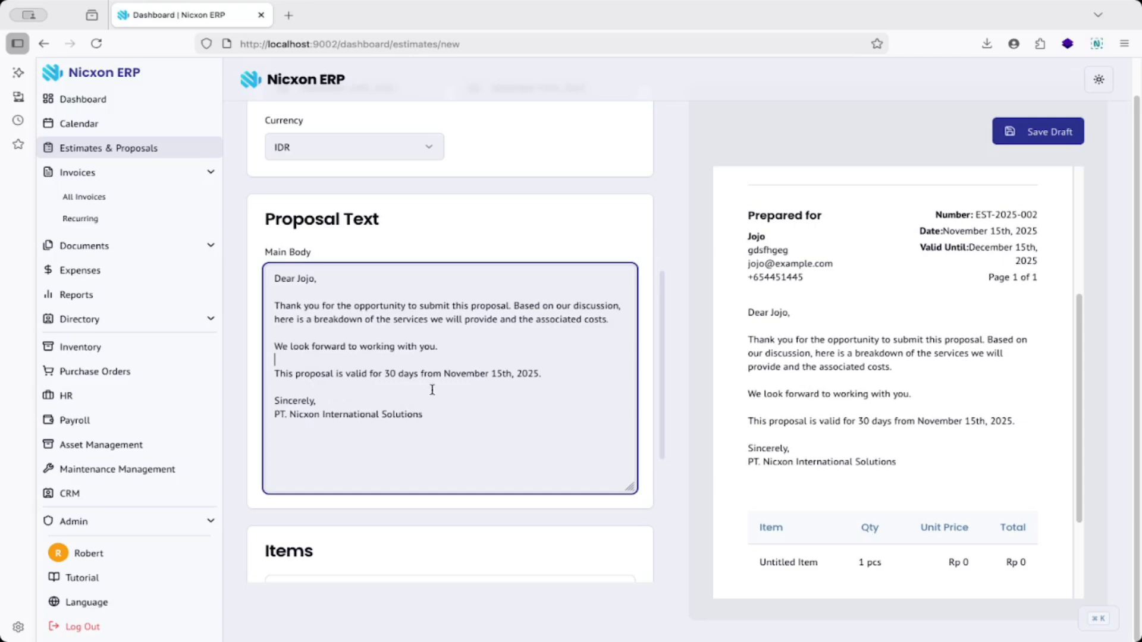
Step: Examine the validity sentence and company signature in the proposal text against the form's client, date and company details
left_click_drag(392, 379, 411, 381)
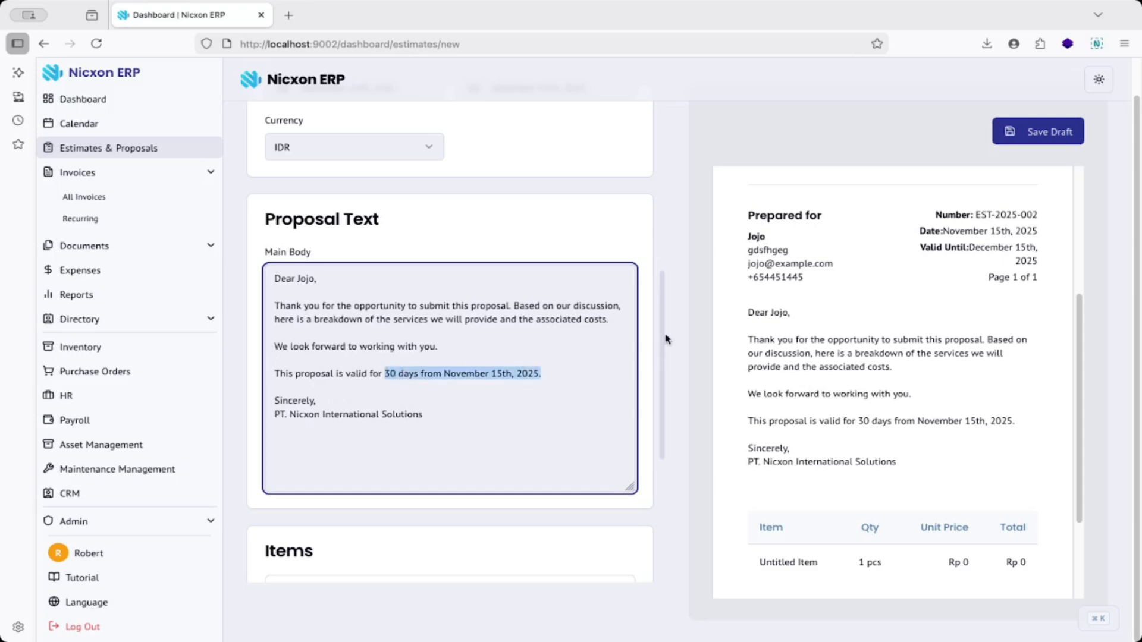
scroll(664, 333, "up", 4)
scroll(663, 177, "up", 5)
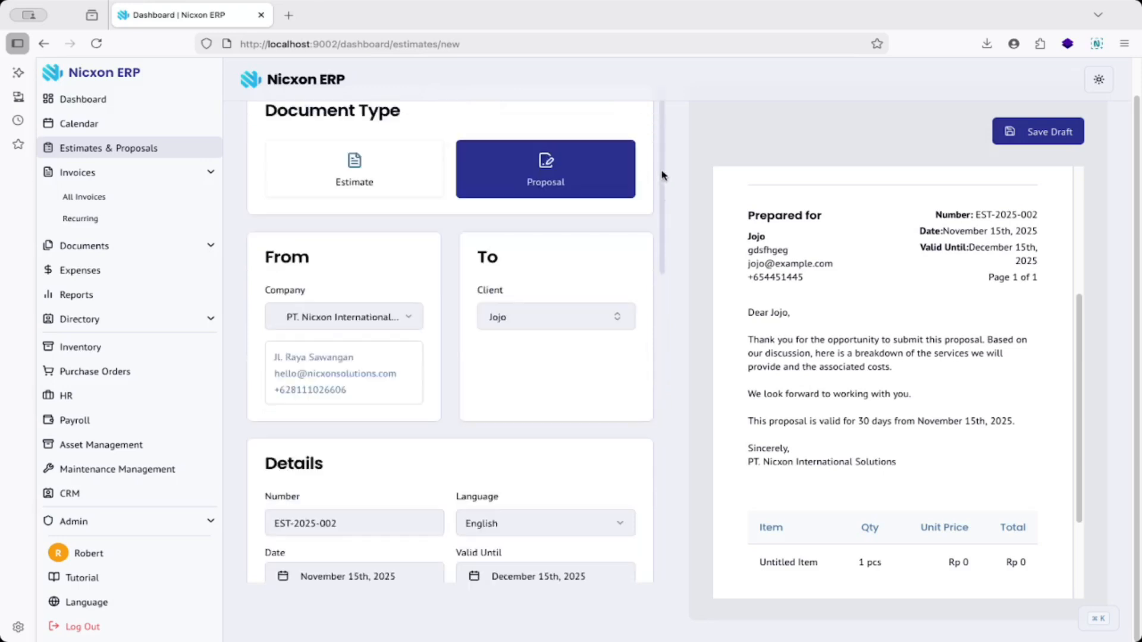
scroll(662, 342, "down", 3)
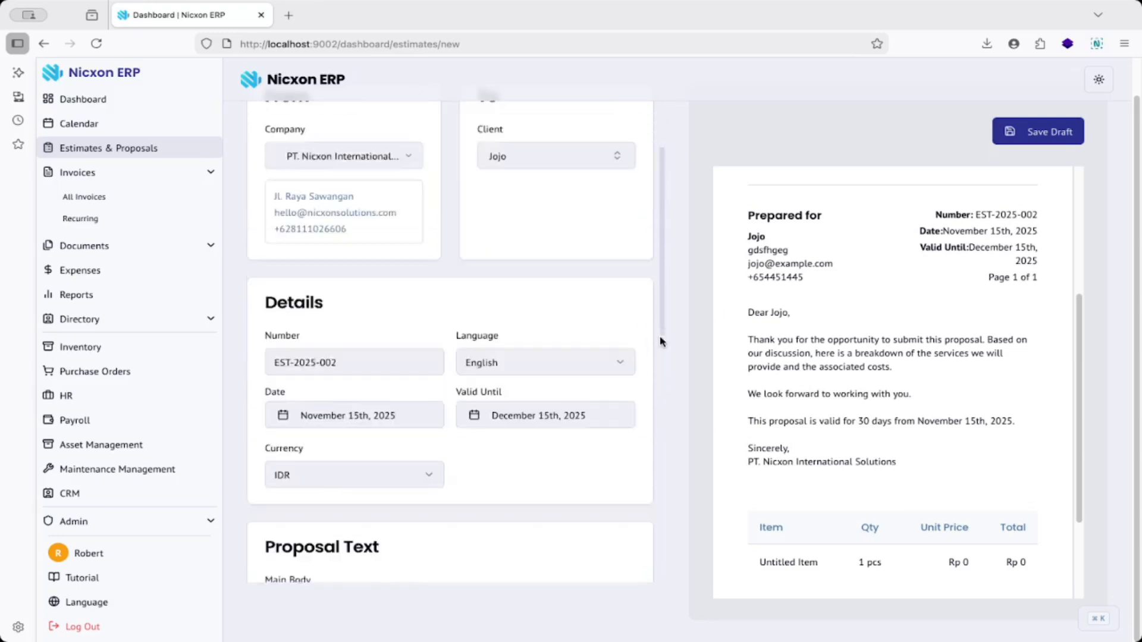
scroll(662, 342, "down", 2)
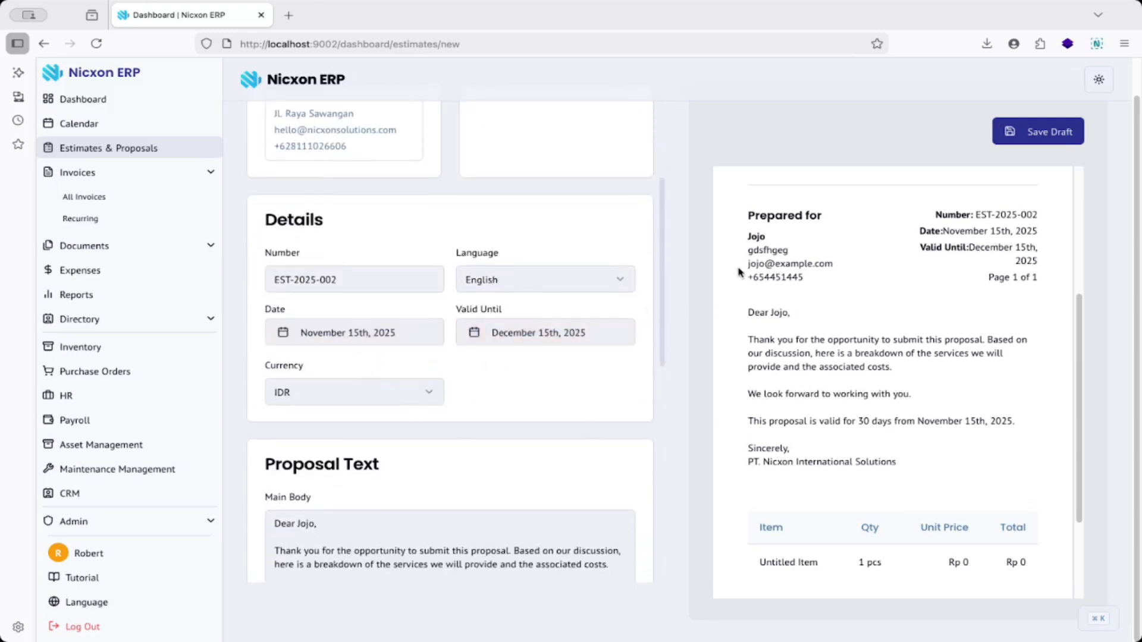
scroll(668, 352, "down", 6)
left_click_drag(541, 292, 455, 293)
left_click(455, 293)
left_click_drag(355, 293, 551, 298)
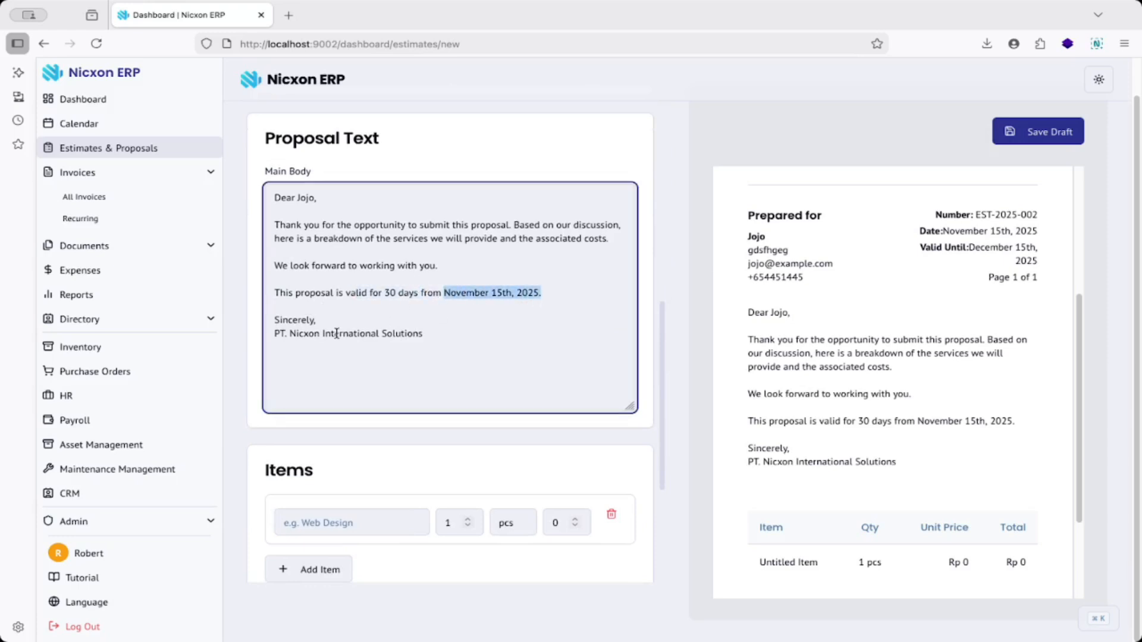
left_click_drag(440, 328, 243, 330)
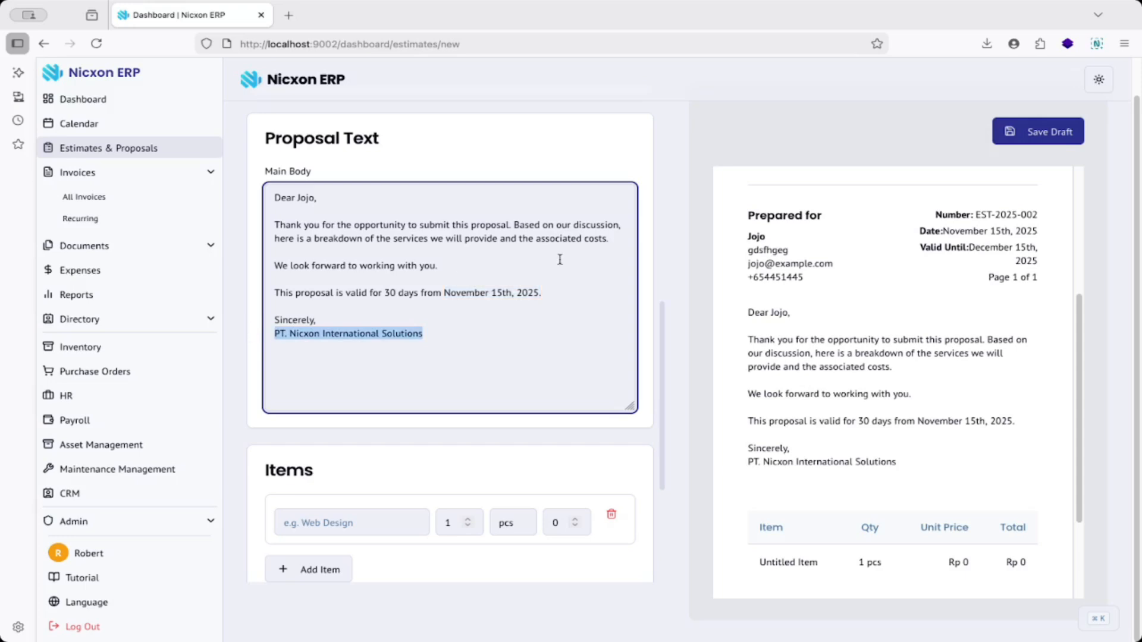
Step: Set the proposal's Valid Until date to November 19th, 2025 and check the validity sentence in the main body
left_click_drag(663, 305, 672, 240)
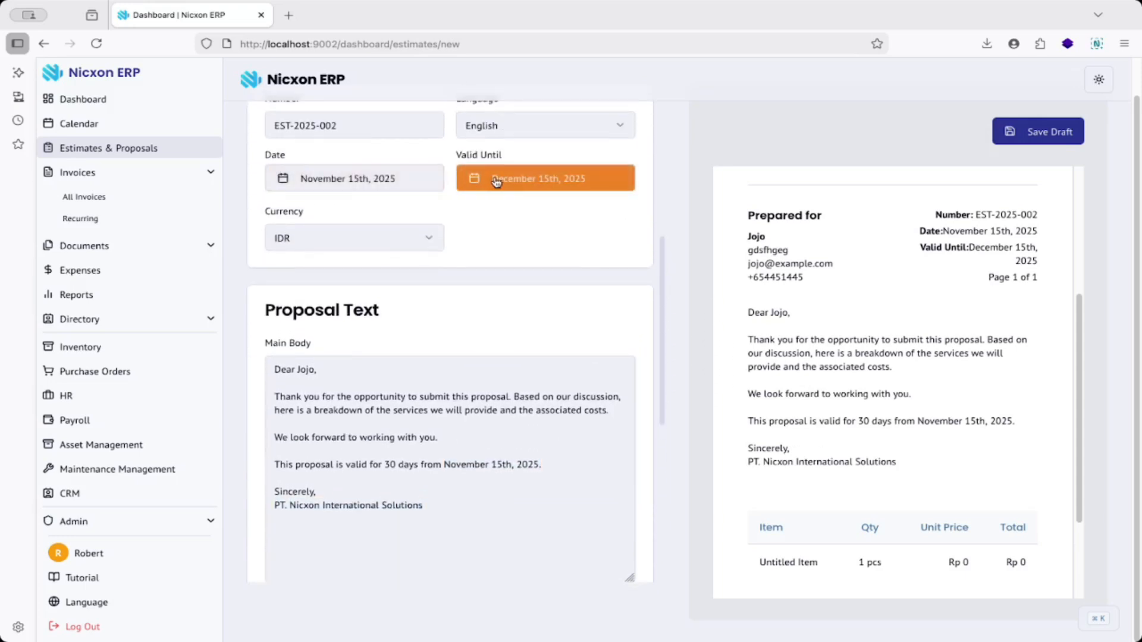
left_click(497, 181)
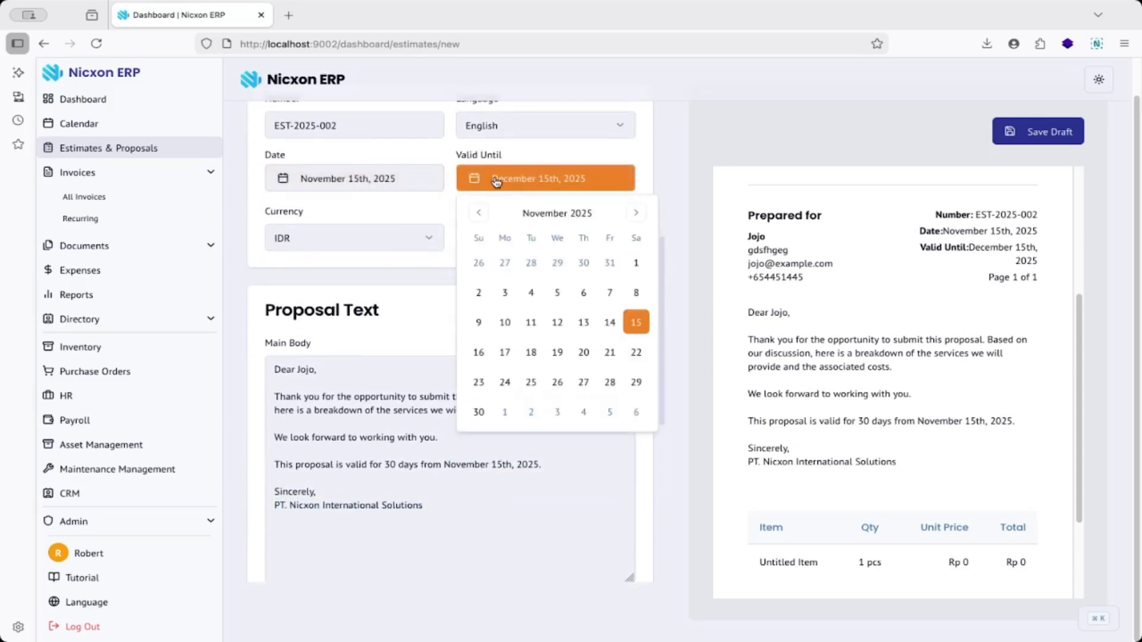
left_click(555, 353)
left_click(277, 490)
left_click_drag(356, 465, 527, 472)
left_click_drag(296, 493, 378, 499)
left_click(623, 338)
scroll(623, 337, "down", 6)
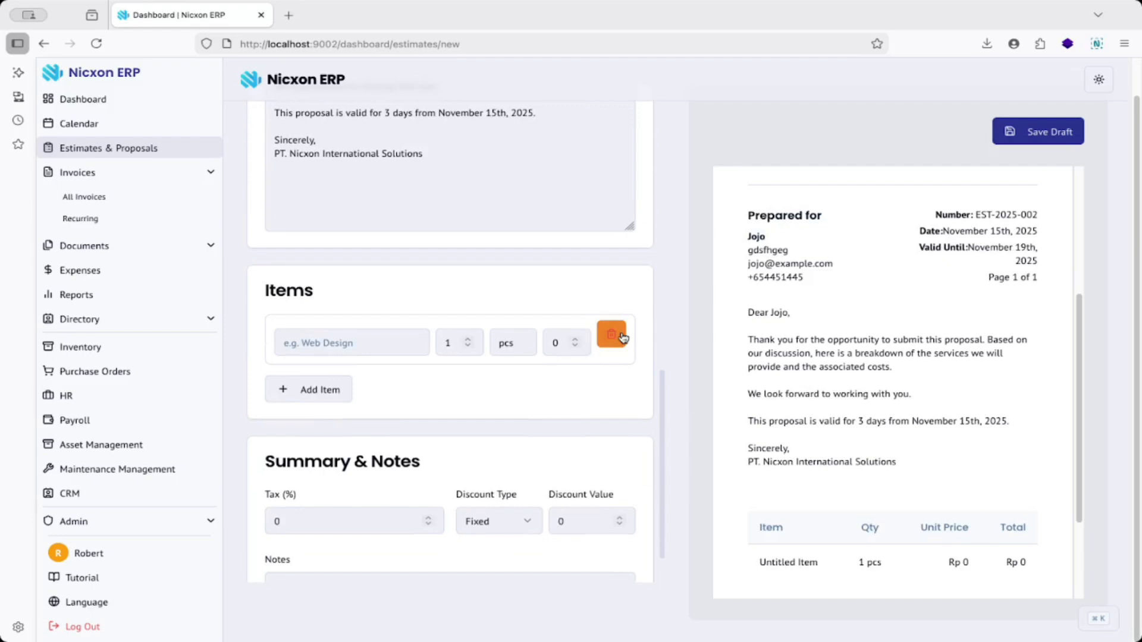
Step: Delete the proposal's blank item row and add a Web Design item with a unit price of 2500000
left_click(623, 338)
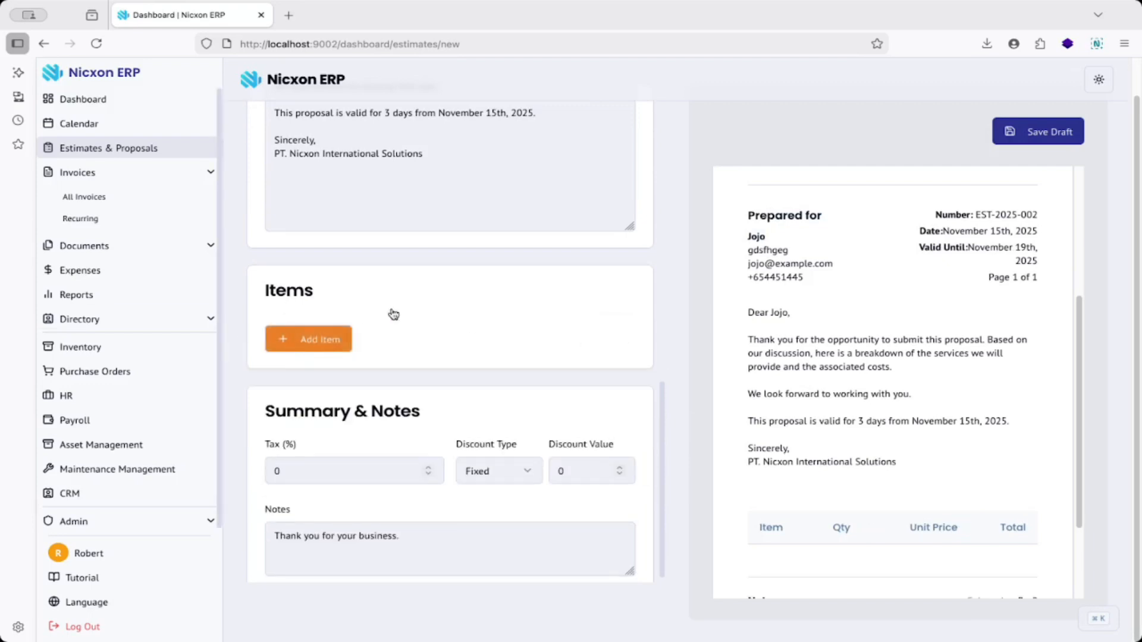
left_click(300, 338)
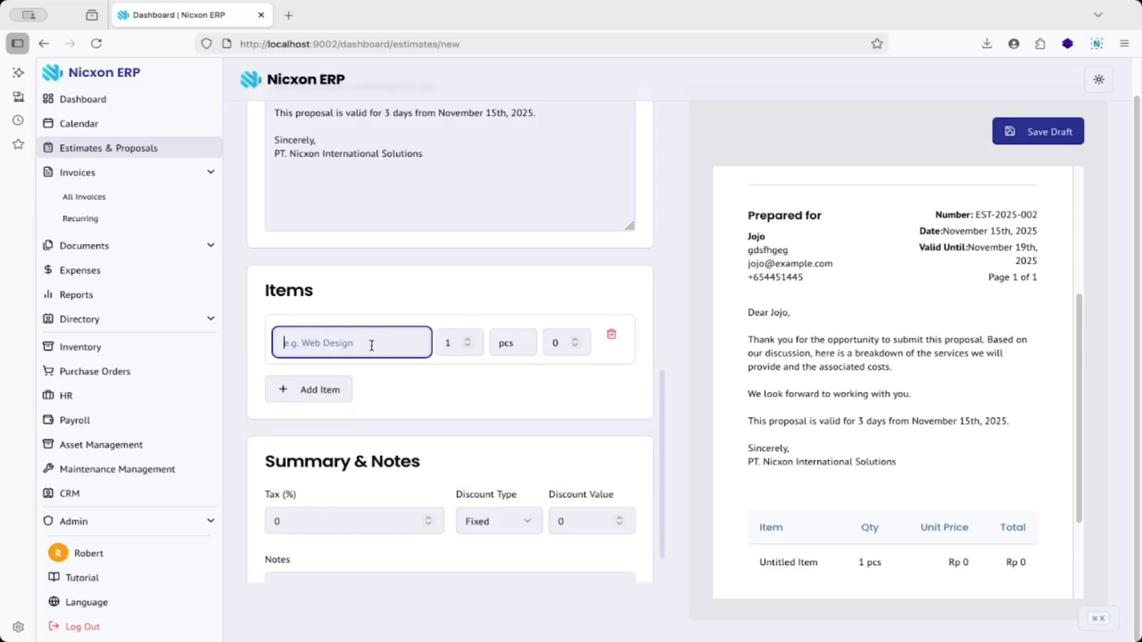
type("Web Design")
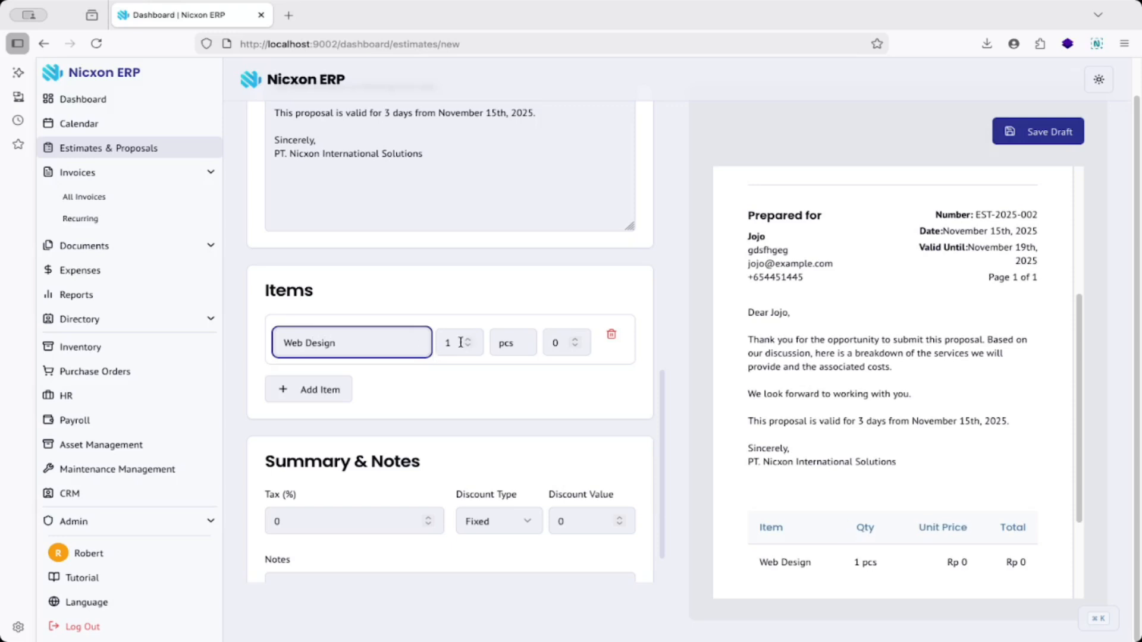
left_click(565, 340)
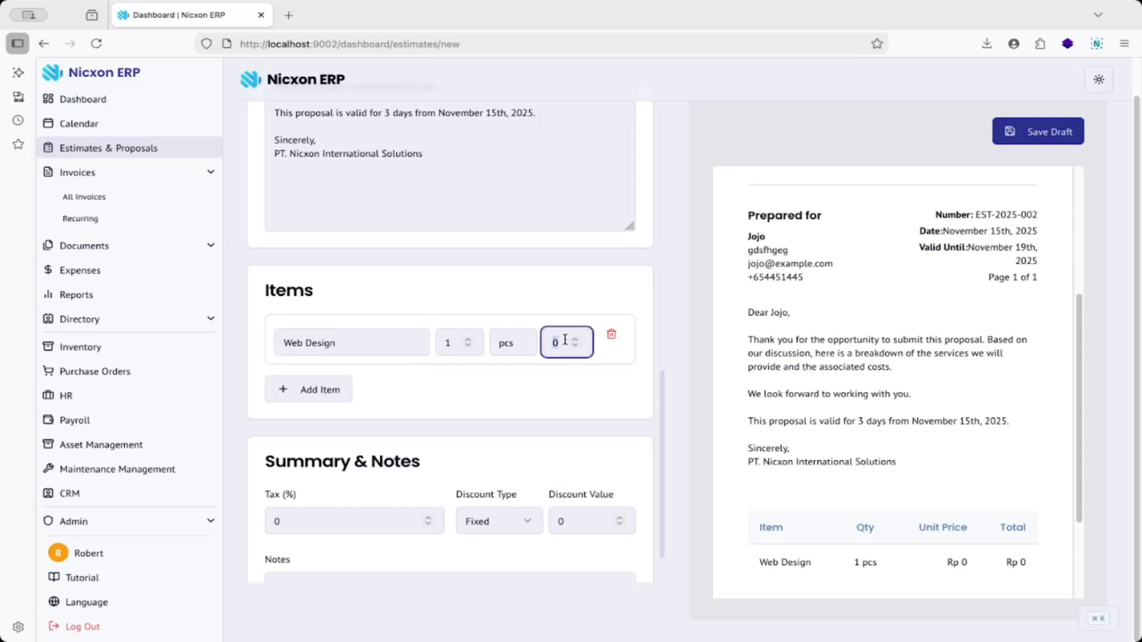
type("2500000")
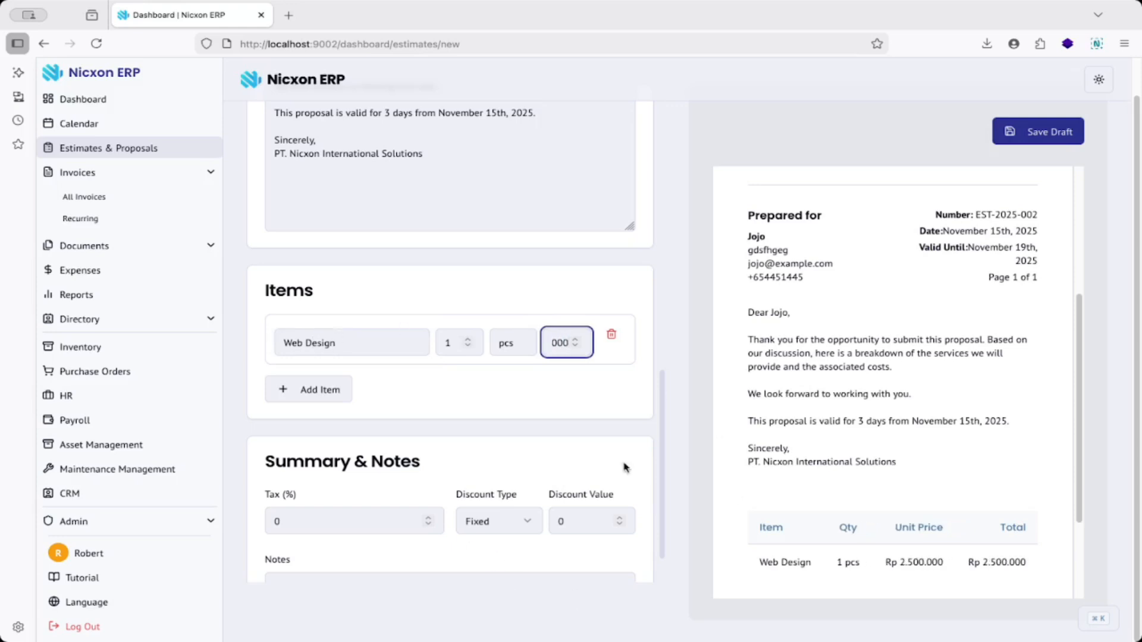
Step: Check the notes and estimated total in the proposal preview, and save the proposal as a draft
left_click_drag(661, 397, 661, 441)
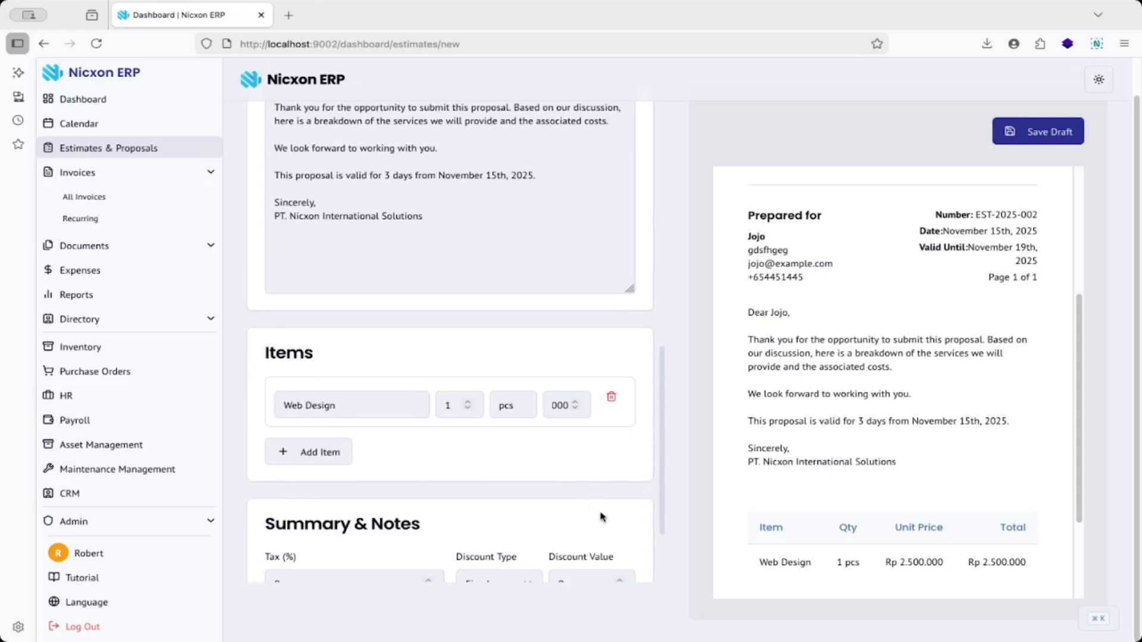
left_click(660, 555)
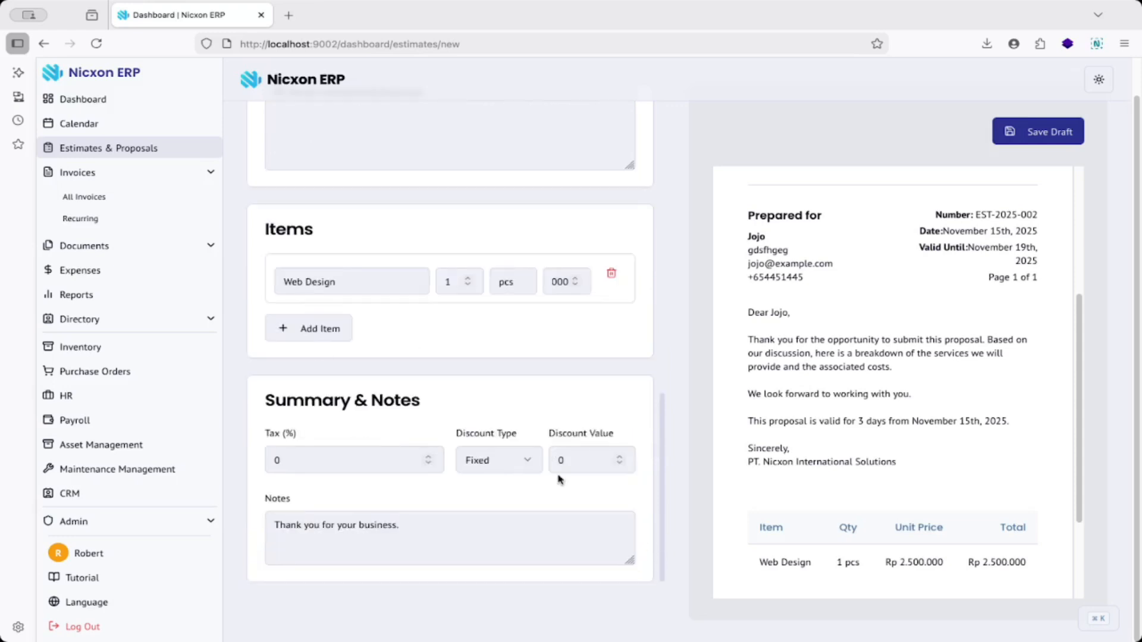
left_click(386, 524)
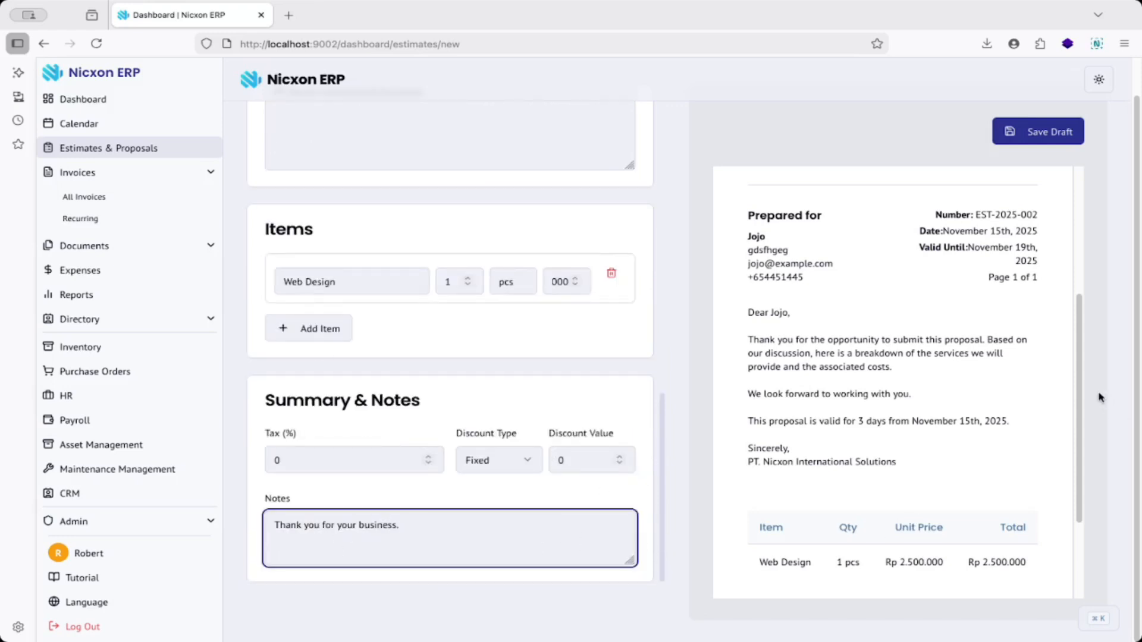
left_click_drag(1080, 377, 1086, 466)
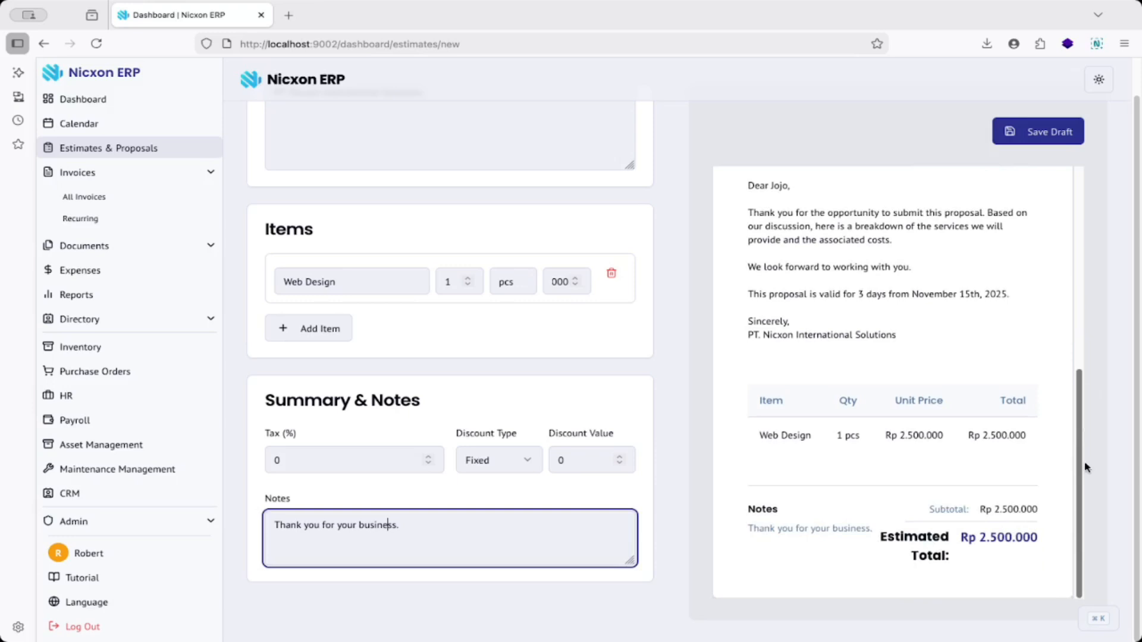
left_click(1016, 141)
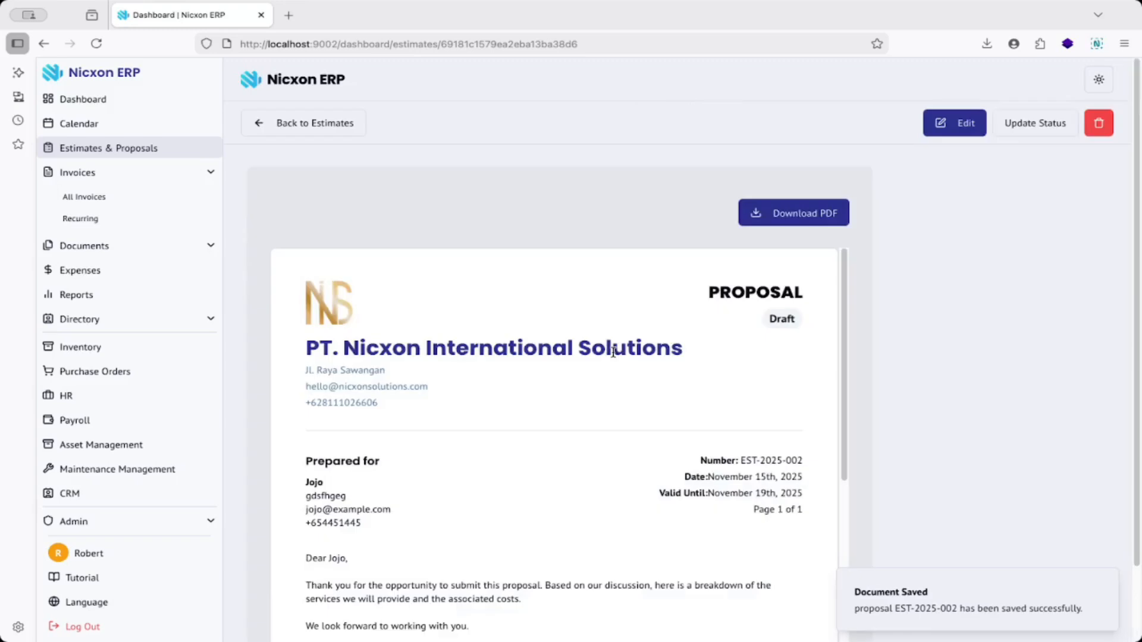
Step: Download the saved proposal as a PDF, read through the downloaded document and close it
left_click_drag(848, 269, 872, 461)
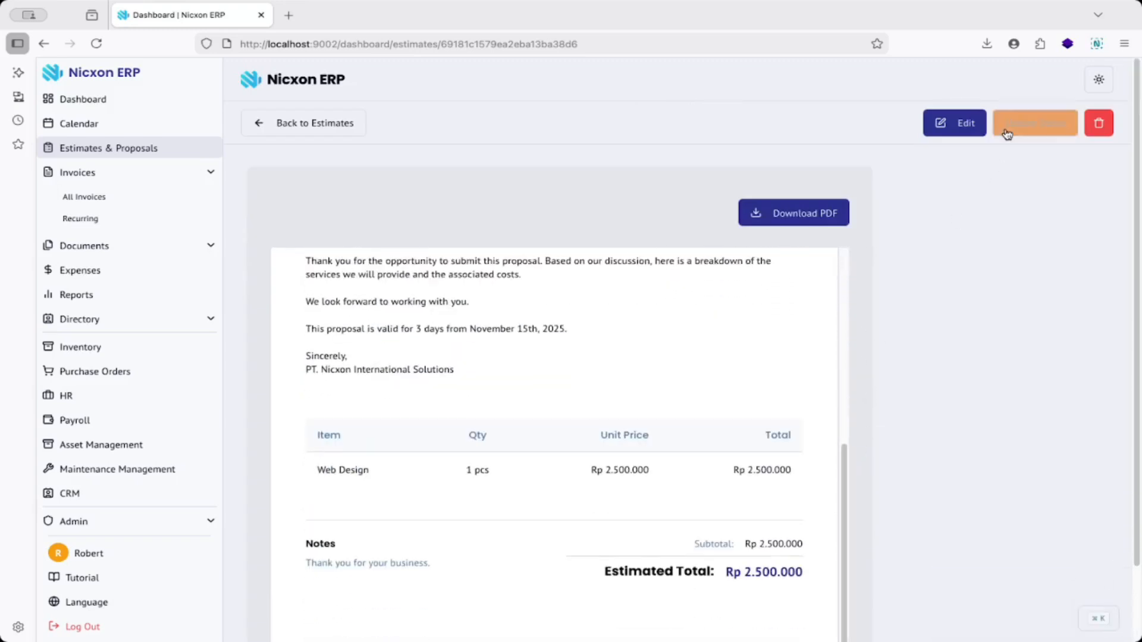
left_click(797, 214)
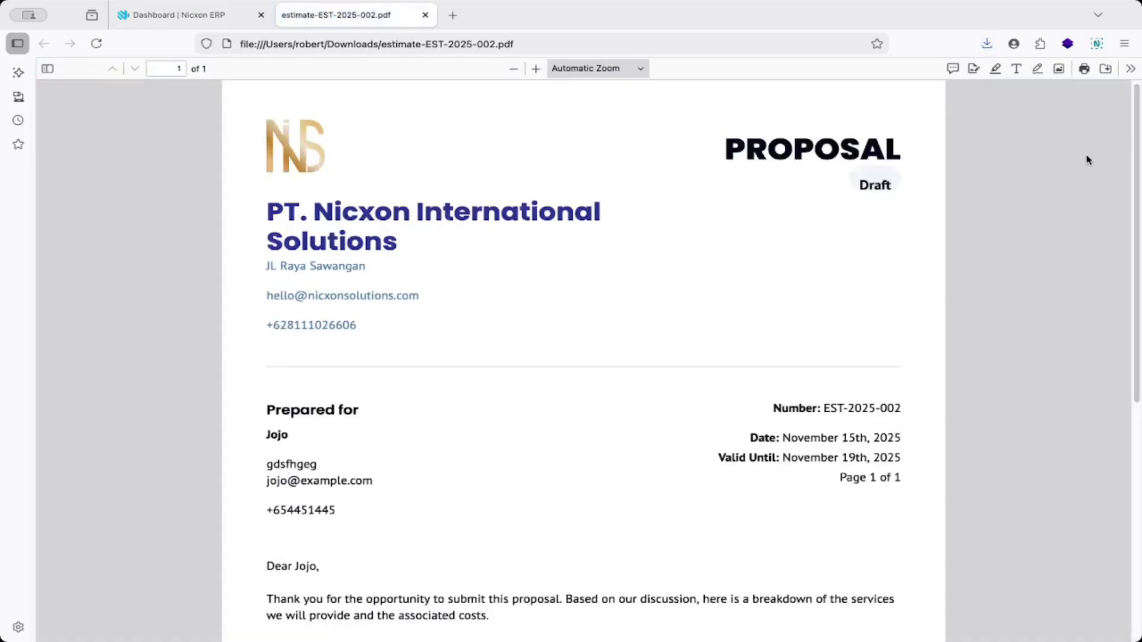
scroll(1111, 156, "down", 7)
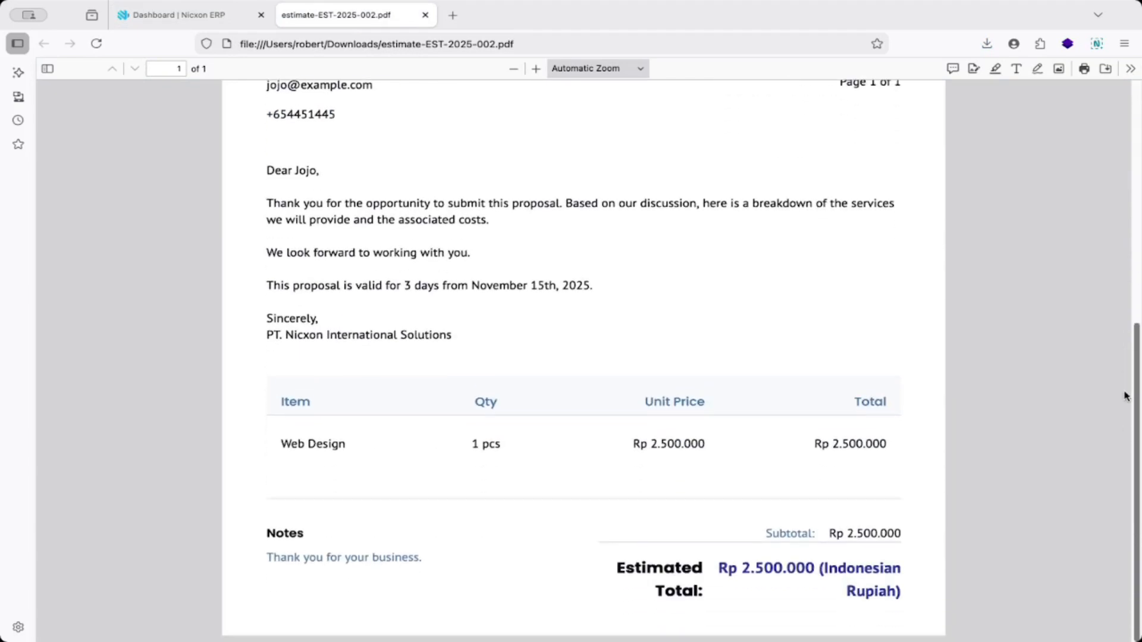
left_click(426, 15)
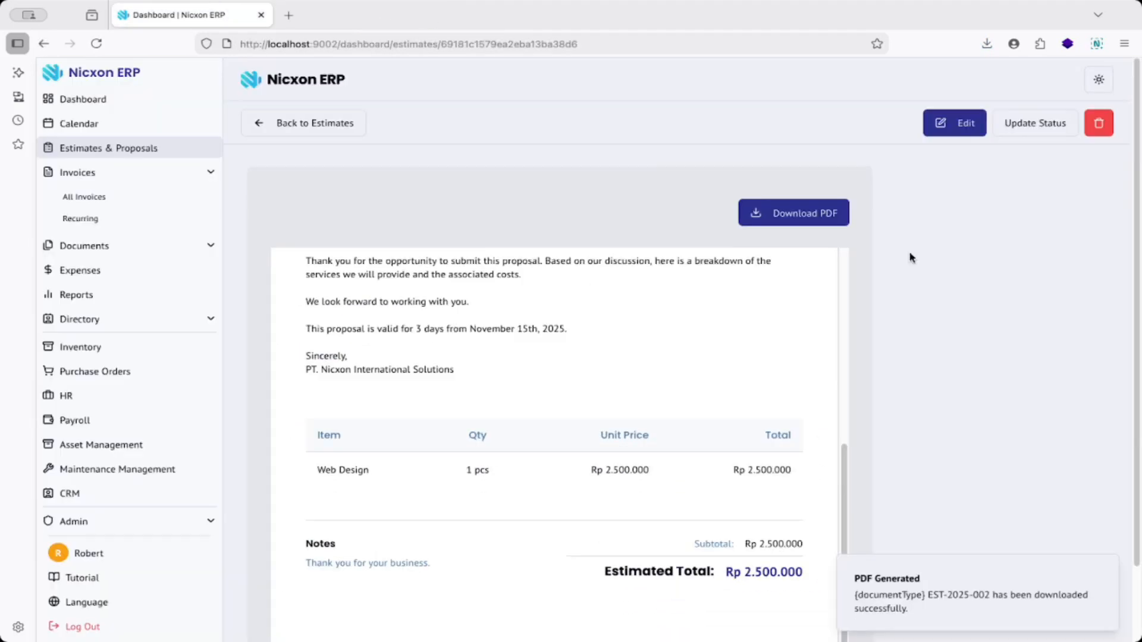
Step: Update the proposal's status successively to Sent, Accepted and Declined
left_click(1004, 125)
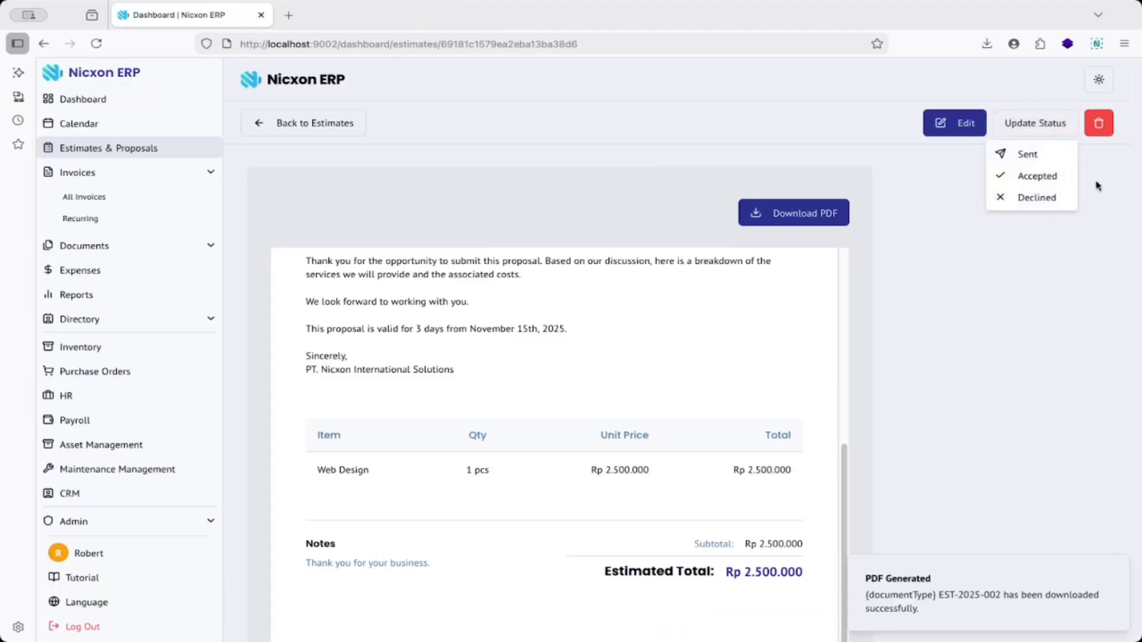
left_click(1025, 174)
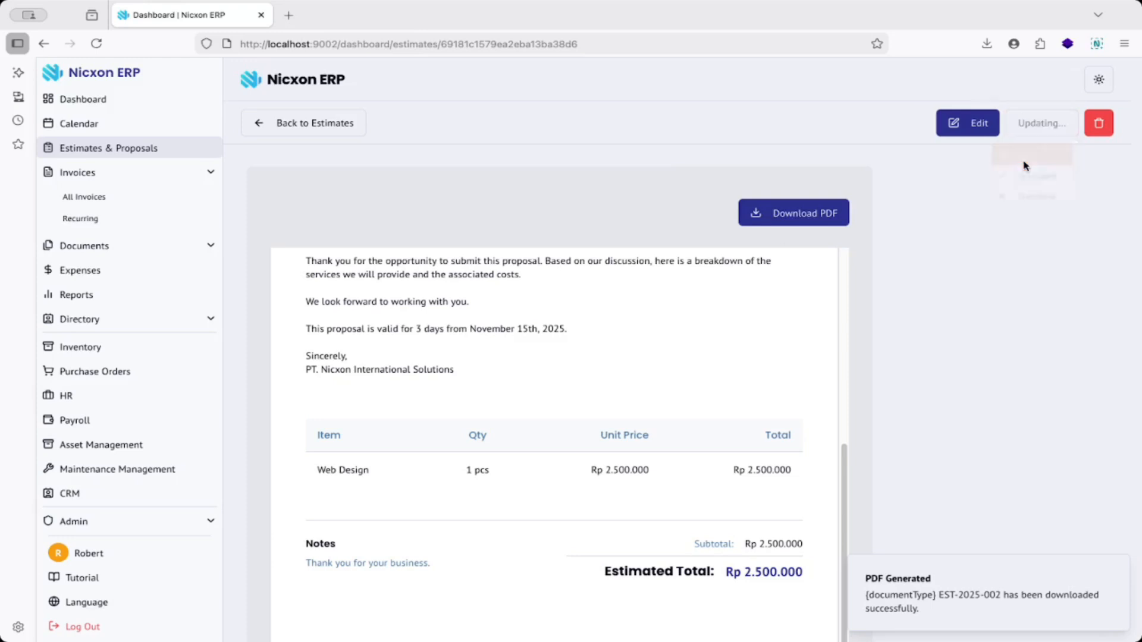
left_click(1033, 126)
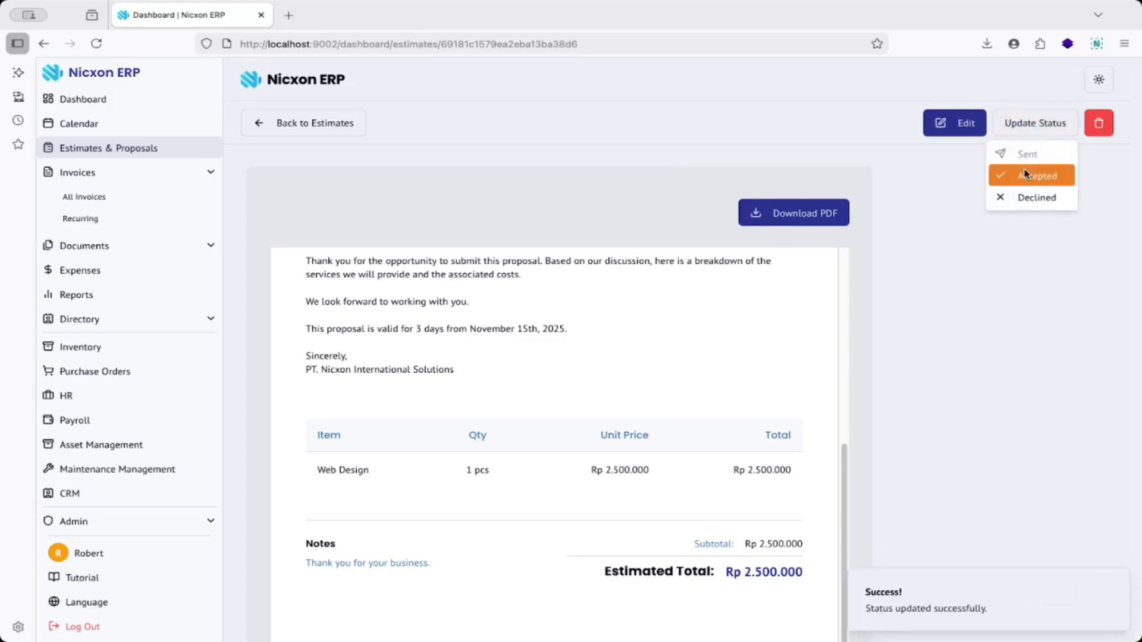
left_click(1026, 173)
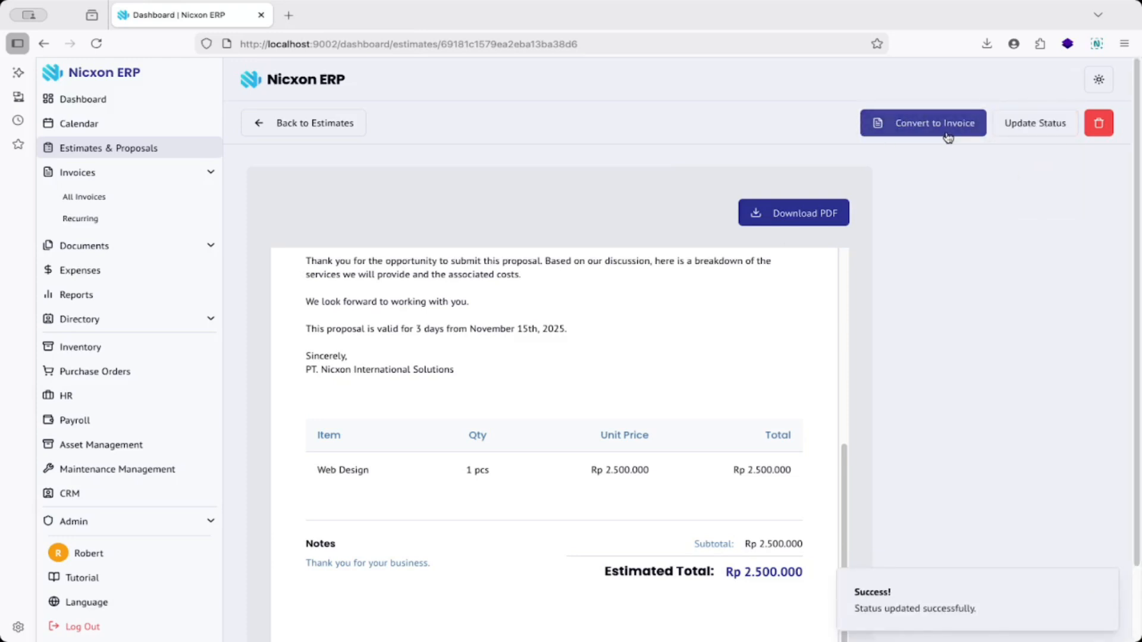
left_click(1027, 123)
left_click(1030, 191)
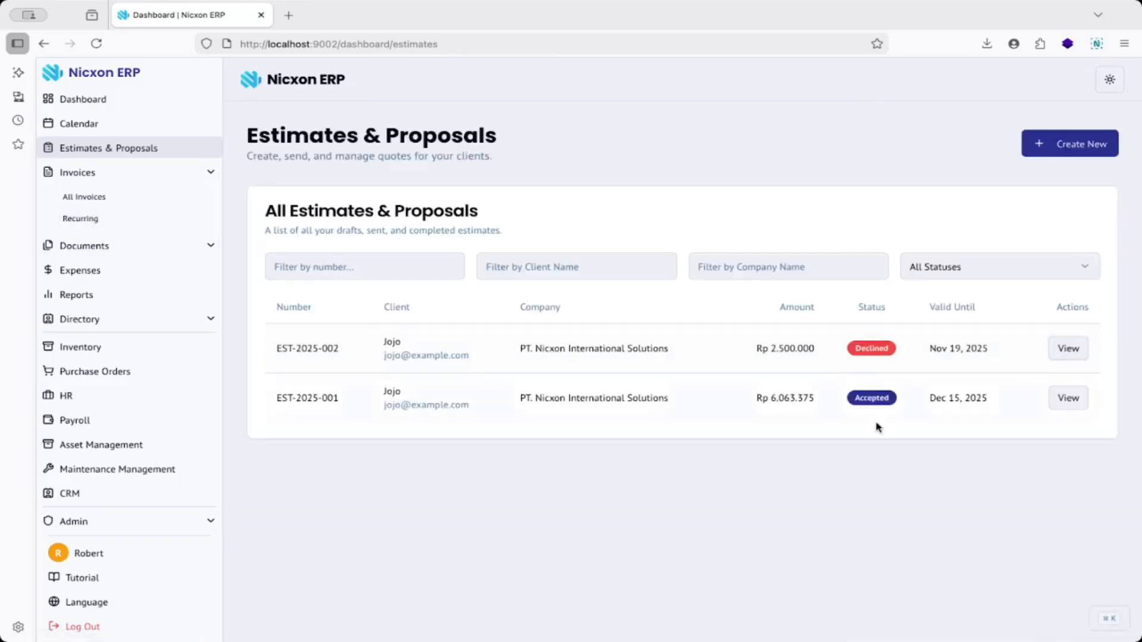
Step: Examine the estimates and proposals list and its status filter, and view the accepted estimate EST-2025-001
left_click_drag(360, 370, 622, 409)
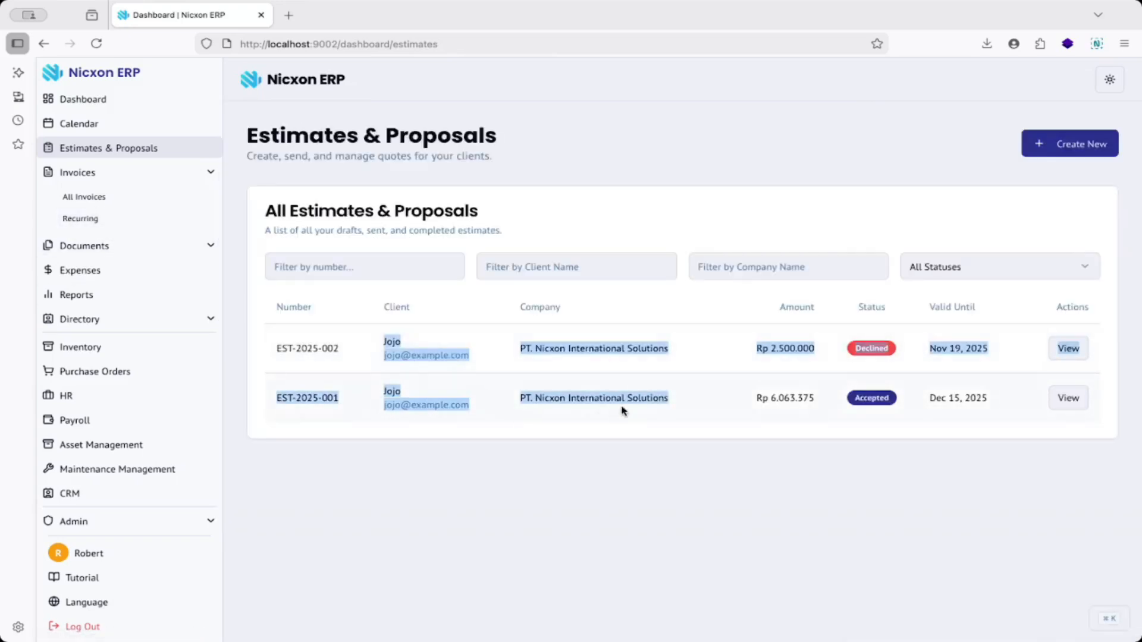
left_click(708, 380)
left_click(1029, 264)
key("Escape")
key("shift+Tab")
key("shift+Tab")
key("shift+Tab")
left_click(394, 179)
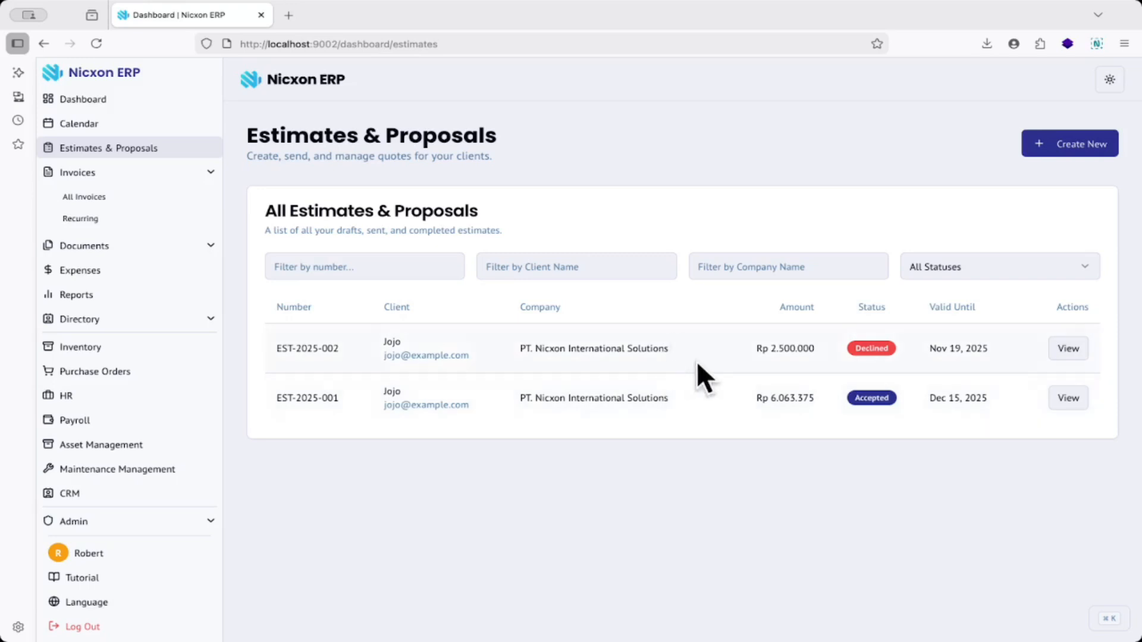
left_click(1068, 398)
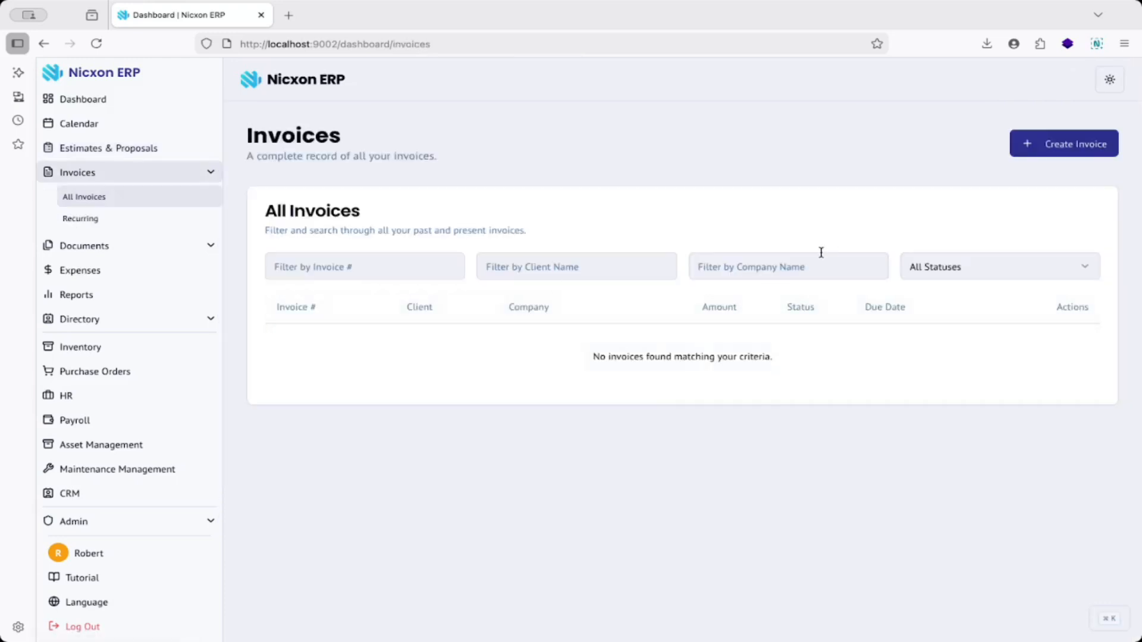
Step: Create a new invoice from PT. Nicxon International Solutions and select the existing client as its recipient
left_click(1041, 143)
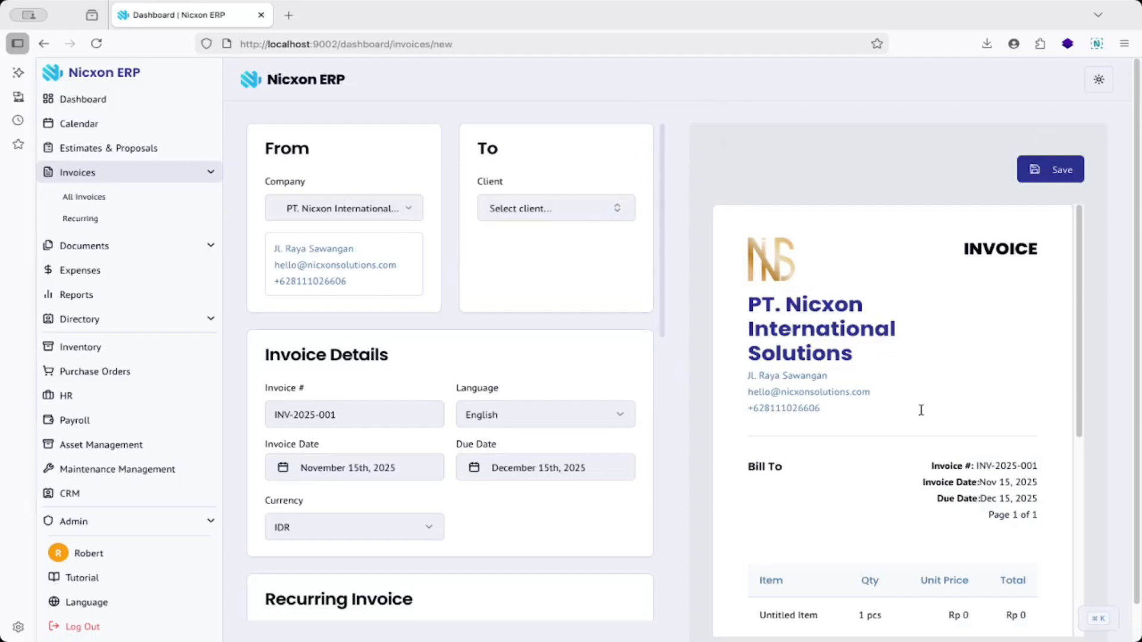
left_click(357, 210)
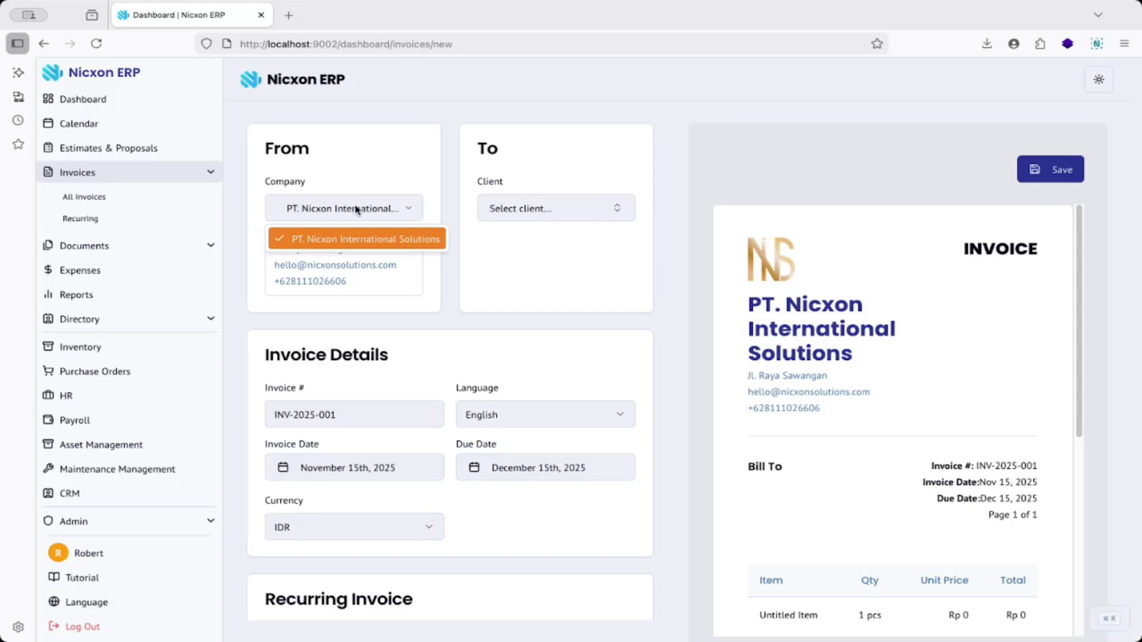
left_click(357, 210)
left_click(574, 211)
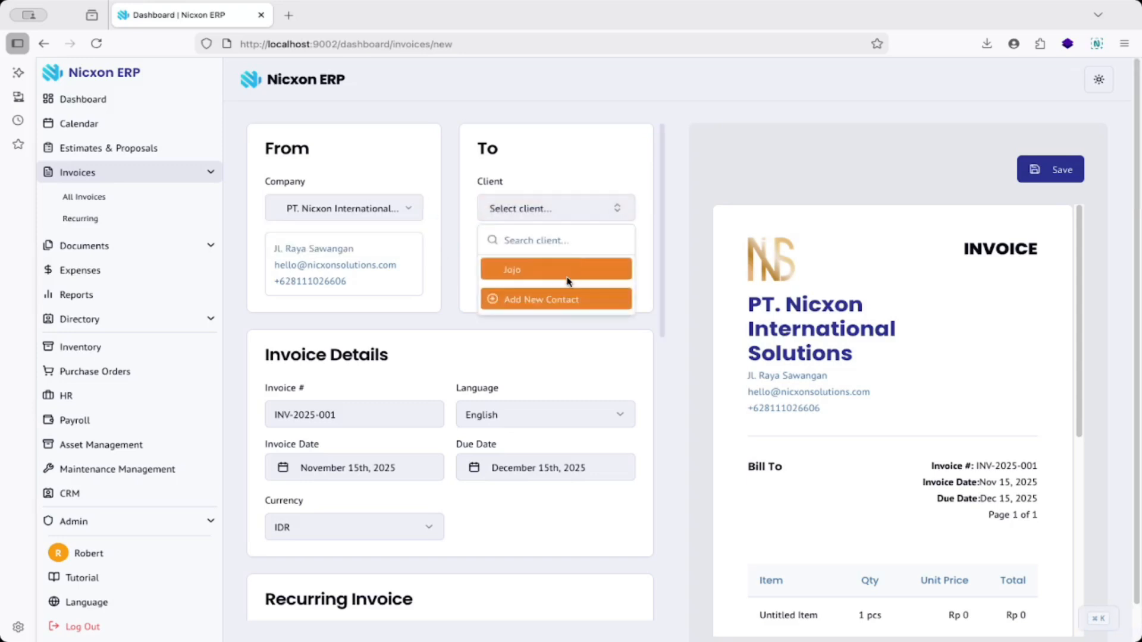
left_click(568, 281)
Step: Review the invoice details section, checking the invoice number and the language options
scroll(654, 286, "down", 3)
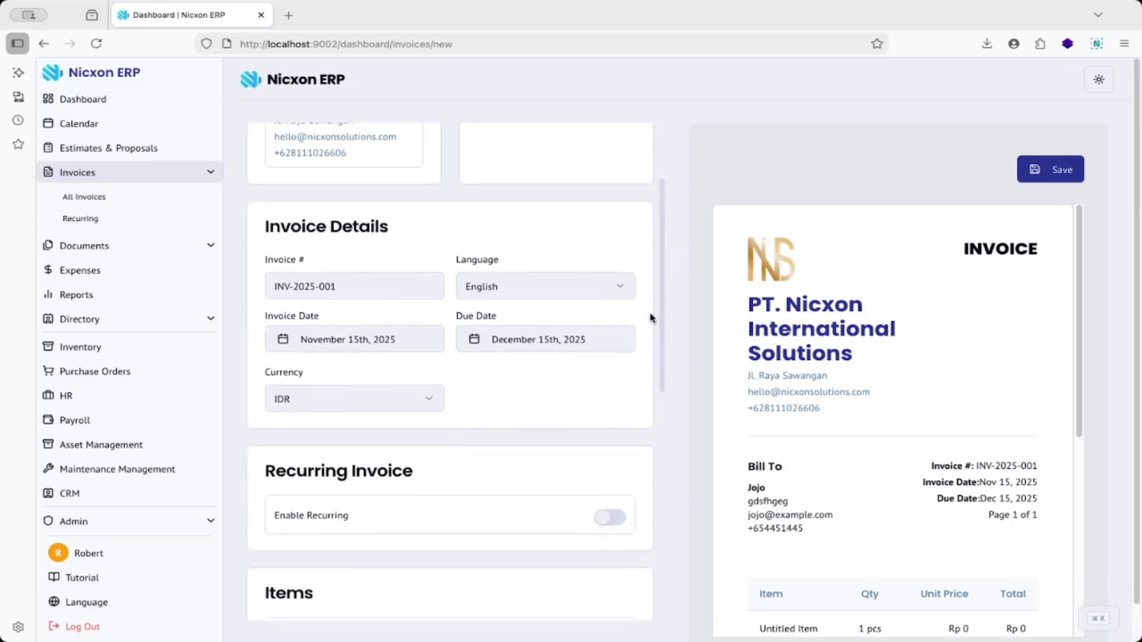
left_click(410, 269)
left_click(523, 271)
left_click(466, 418)
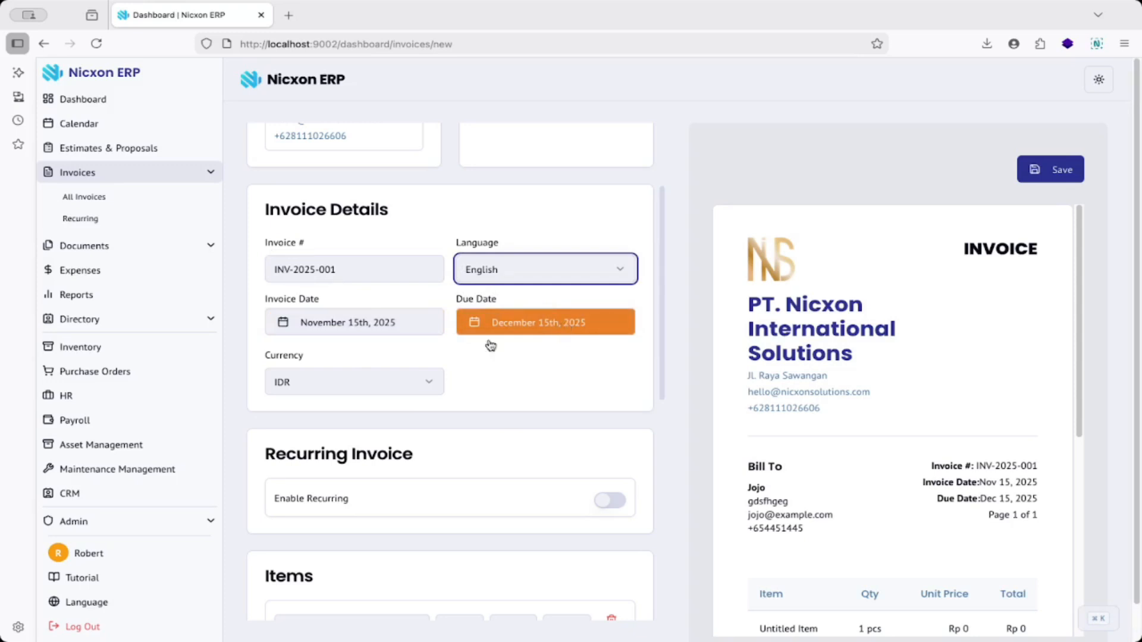
Step: Enable recurring for the invoice to inspect its frequency and end date options, and switch it off again
left_click_drag(668, 221, 676, 291)
left_click_drag(268, 287, 449, 305)
left_click(450, 297)
left_click(612, 331)
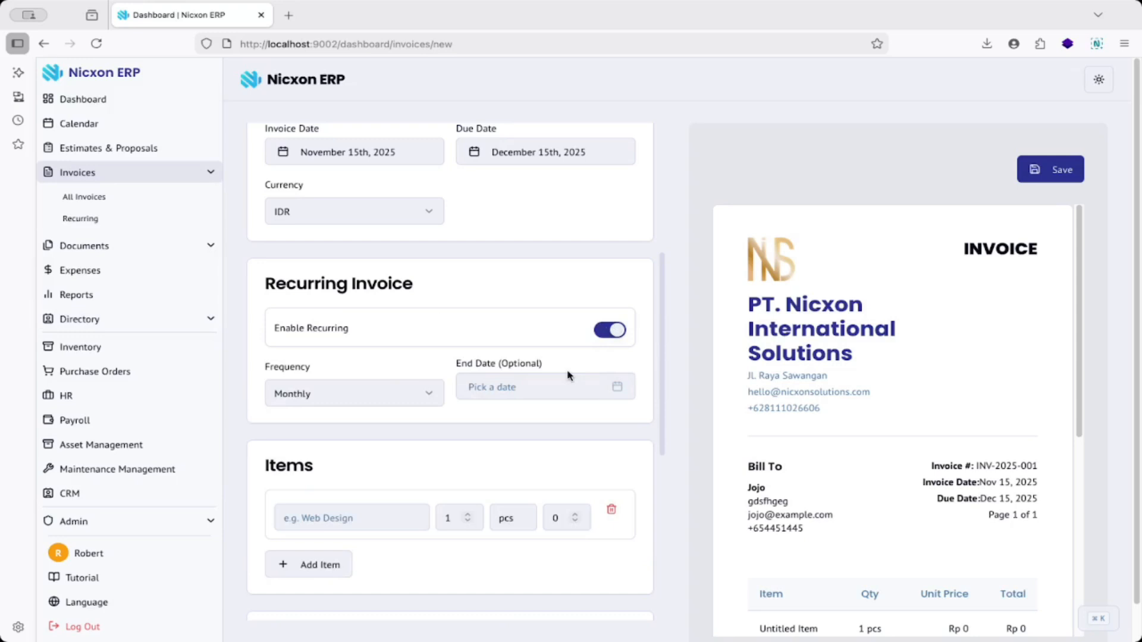
left_click(292, 395)
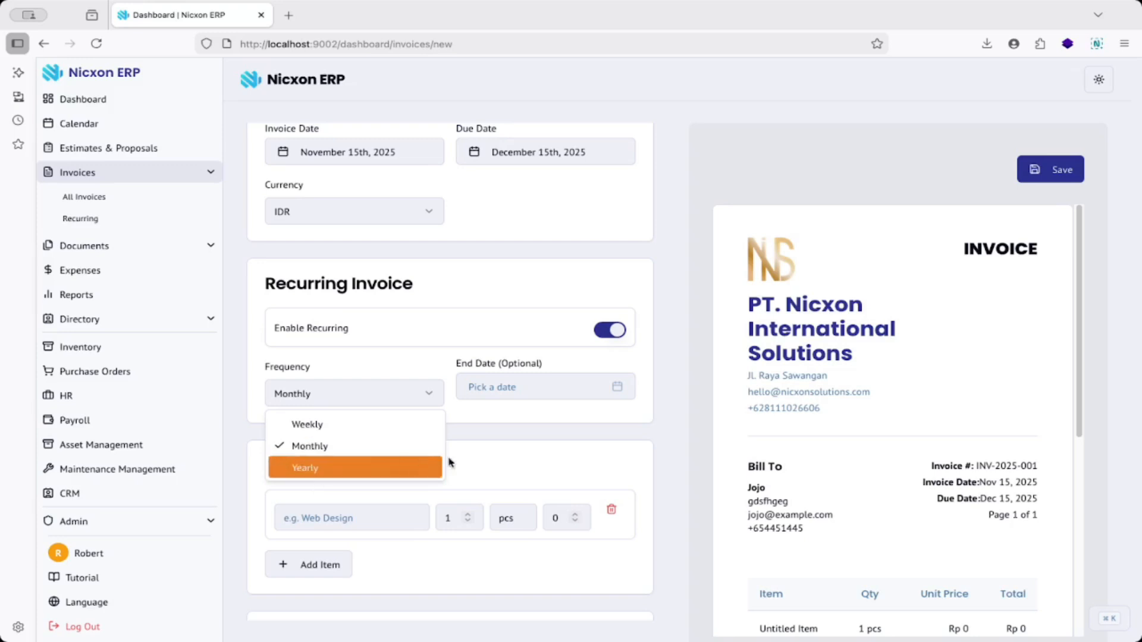
left_click(514, 388)
left_click(629, 389)
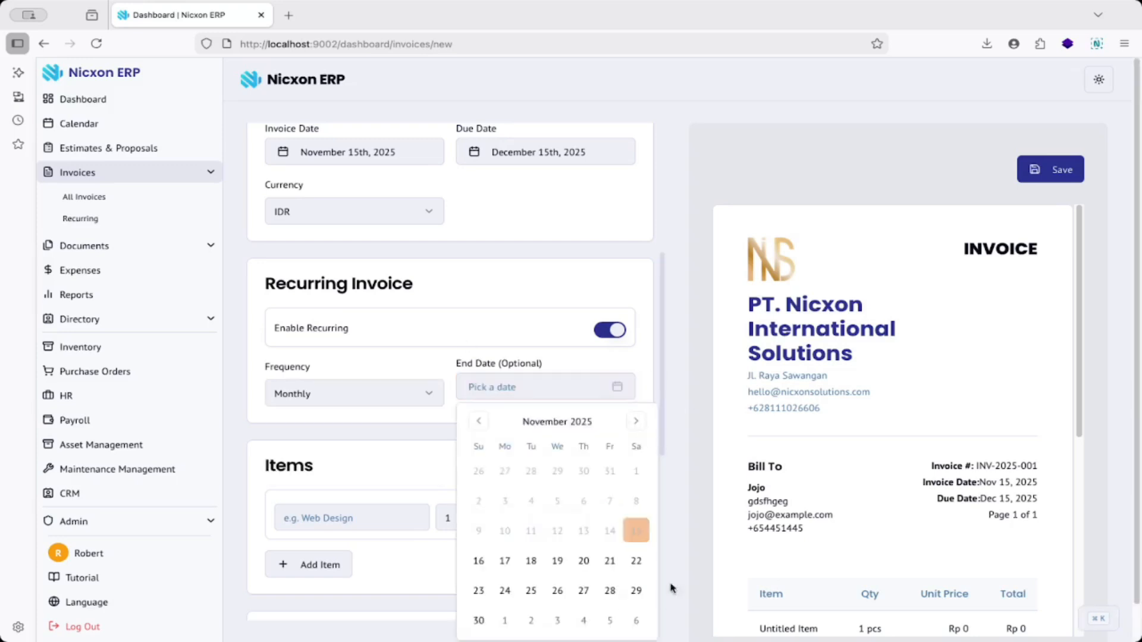
left_click_drag(369, 360, 550, 368)
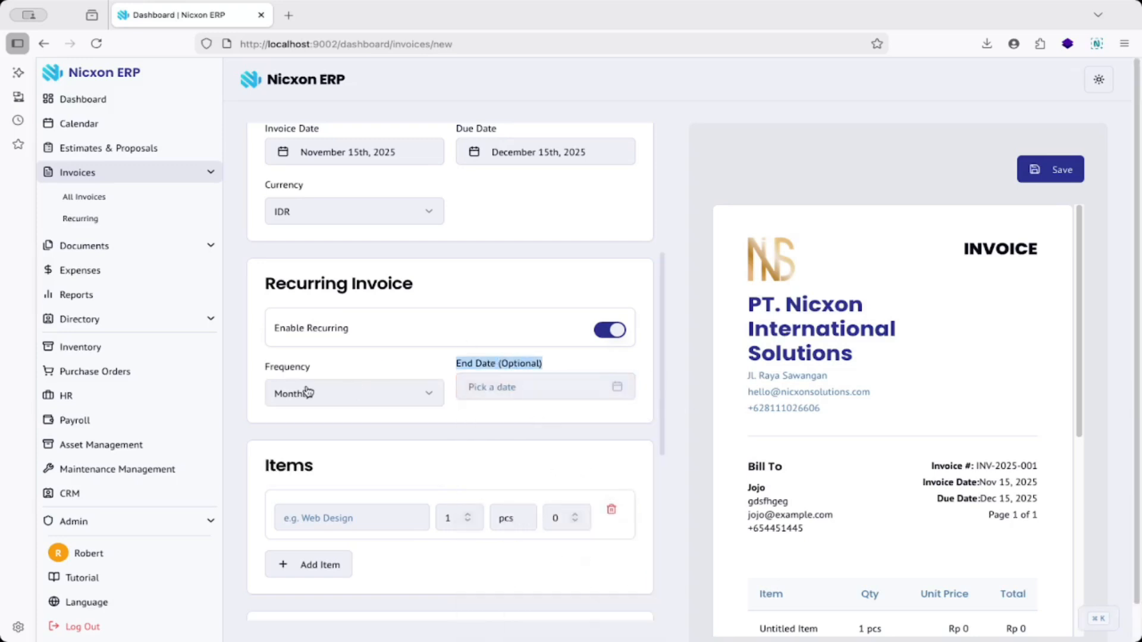
left_click(617, 329)
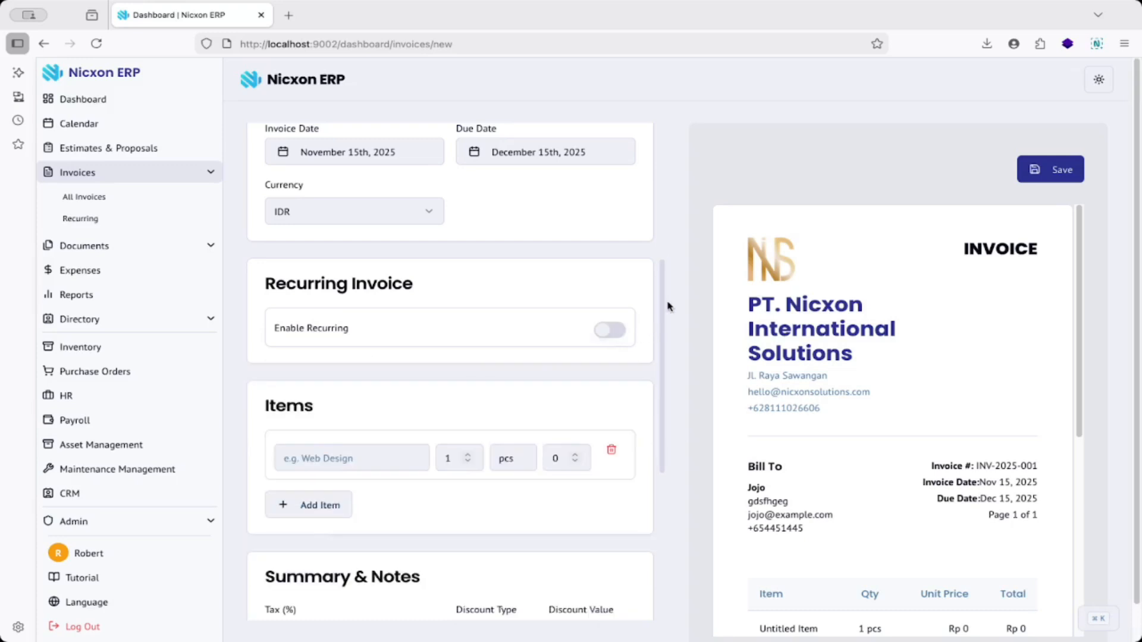
Step: Add the invoice item "T-shirt Size L" with a quantity of 5 pcs and a unit price of 35000
scroll(387, 334, "down", 3)
left_click(293, 240)
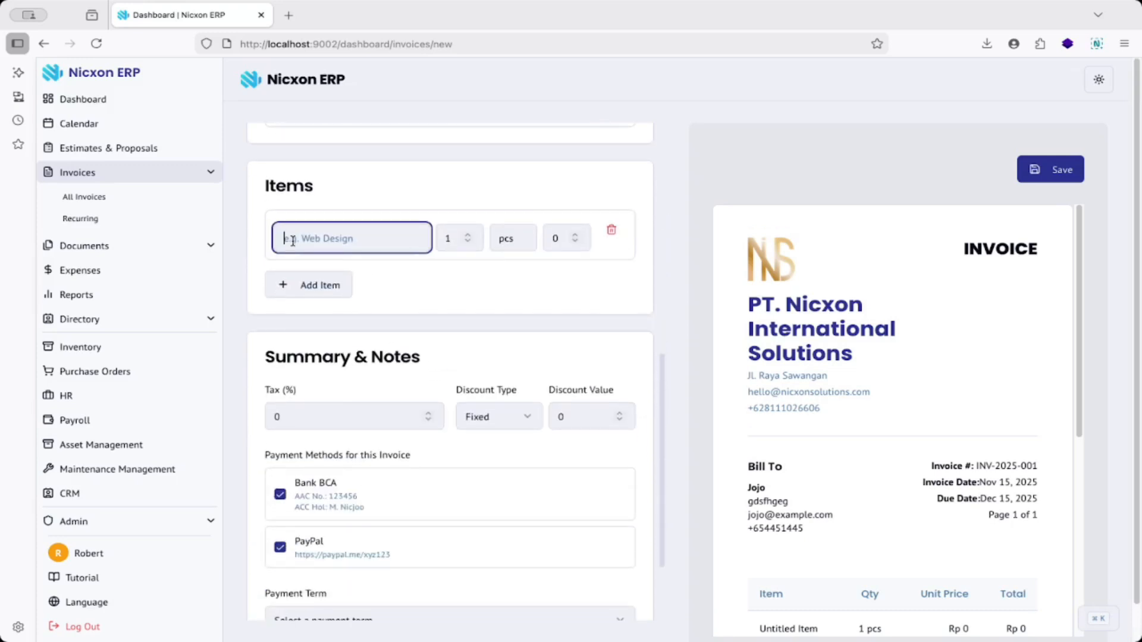
type("T")
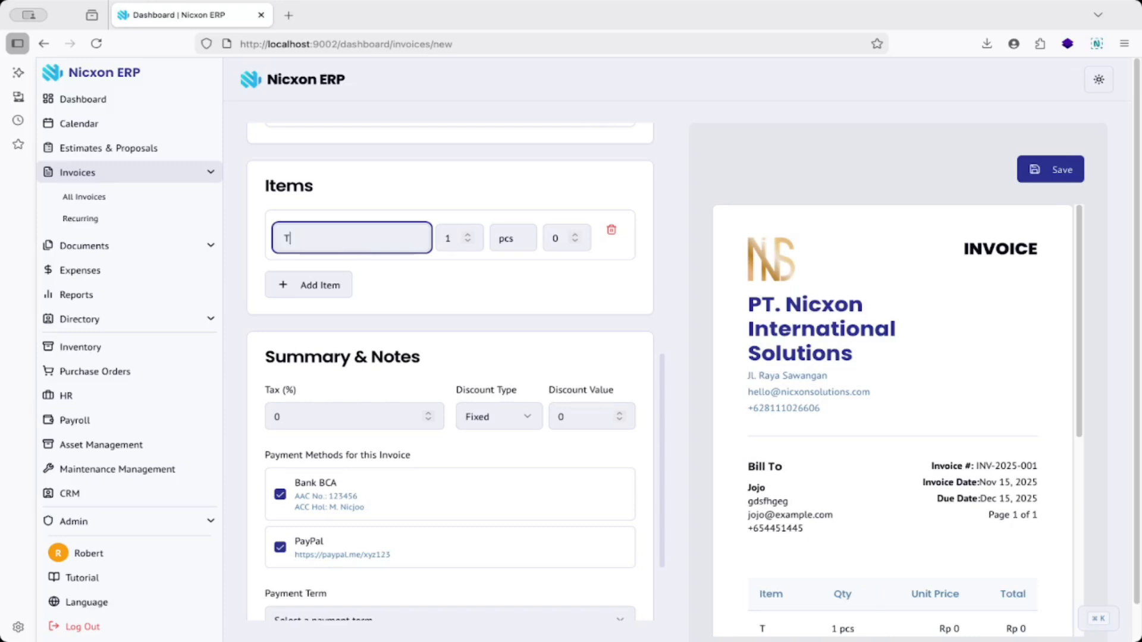
type("-shirt Size L")
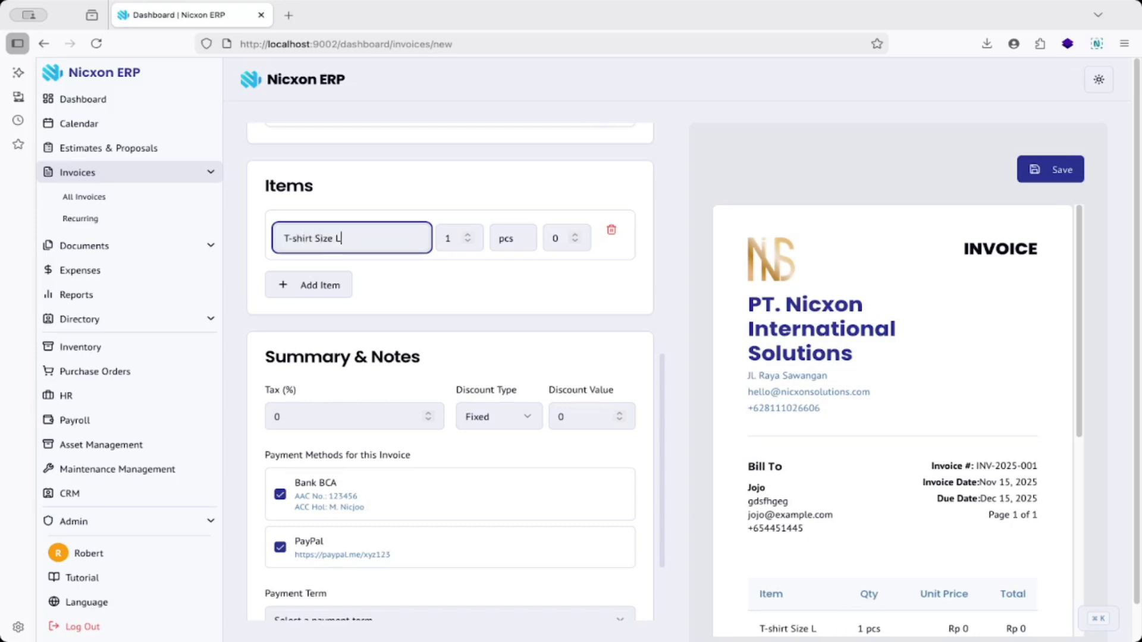
key("Tab")
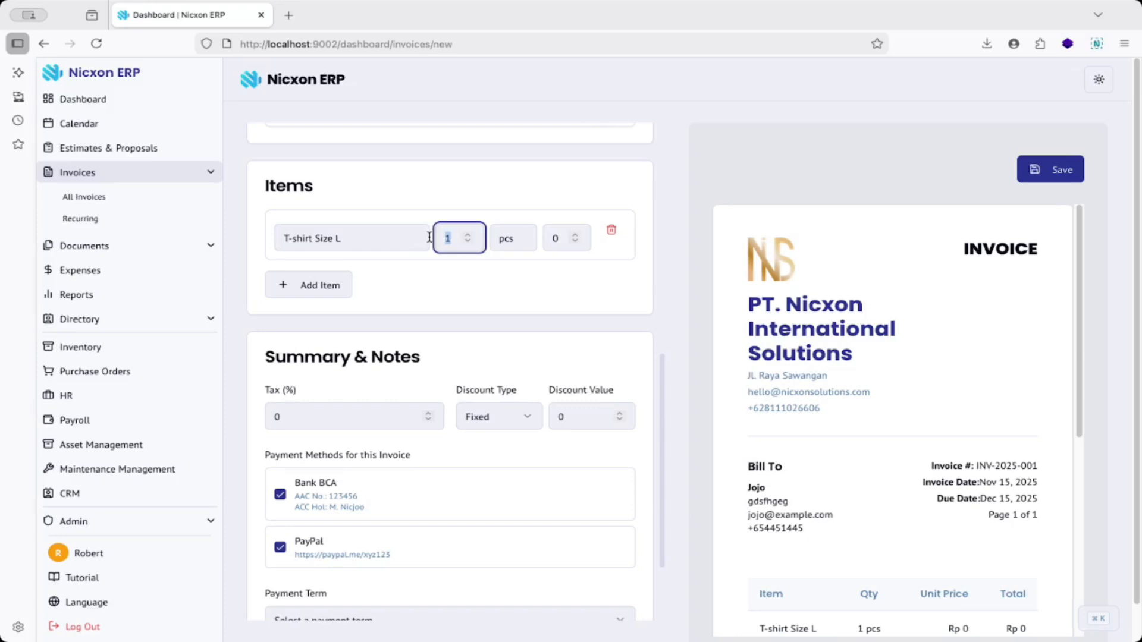
type("5")
left_click(568, 237)
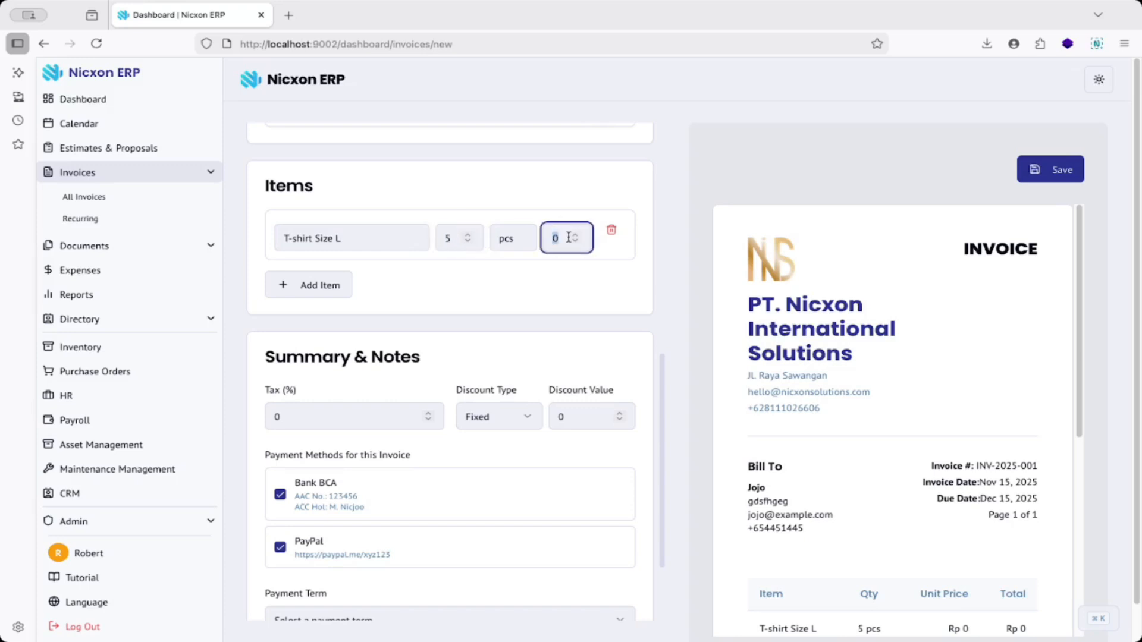
type("35000")
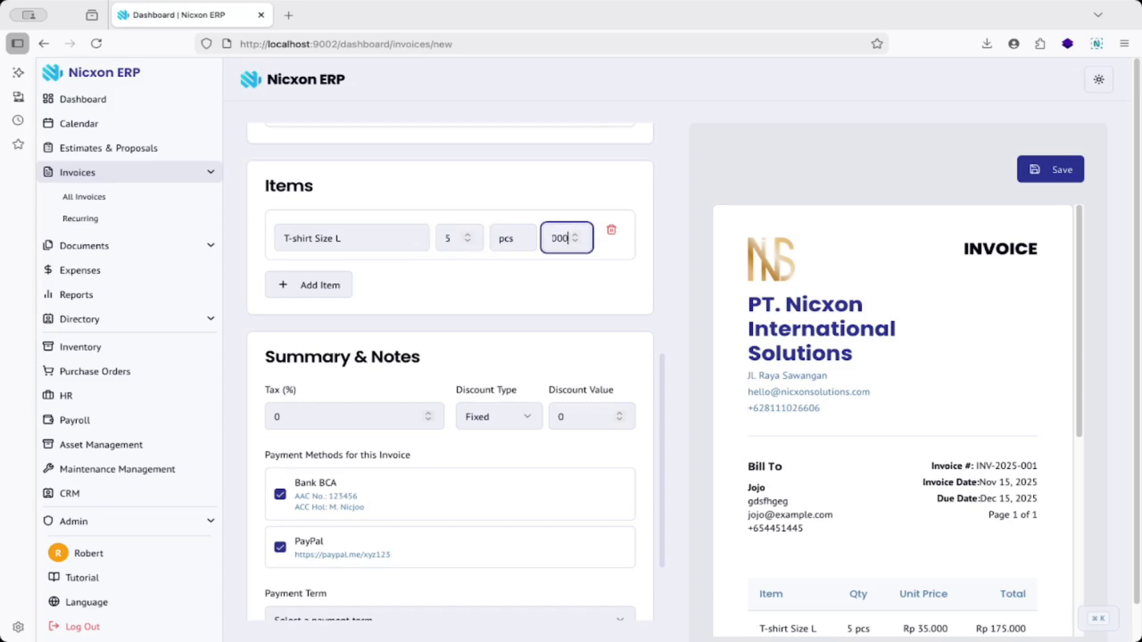
Step: Check the item line, subtotal and total in the invoice preview
scroll(945, 491, "down", 4)
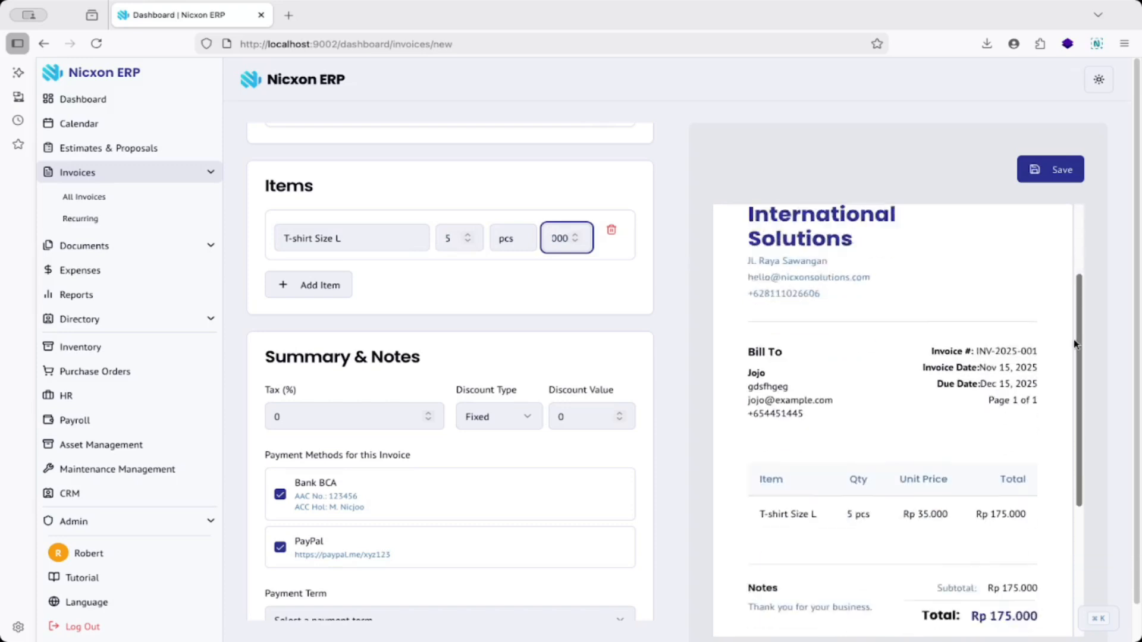
left_click_drag(940, 489, 1021, 498)
left_click(950, 507)
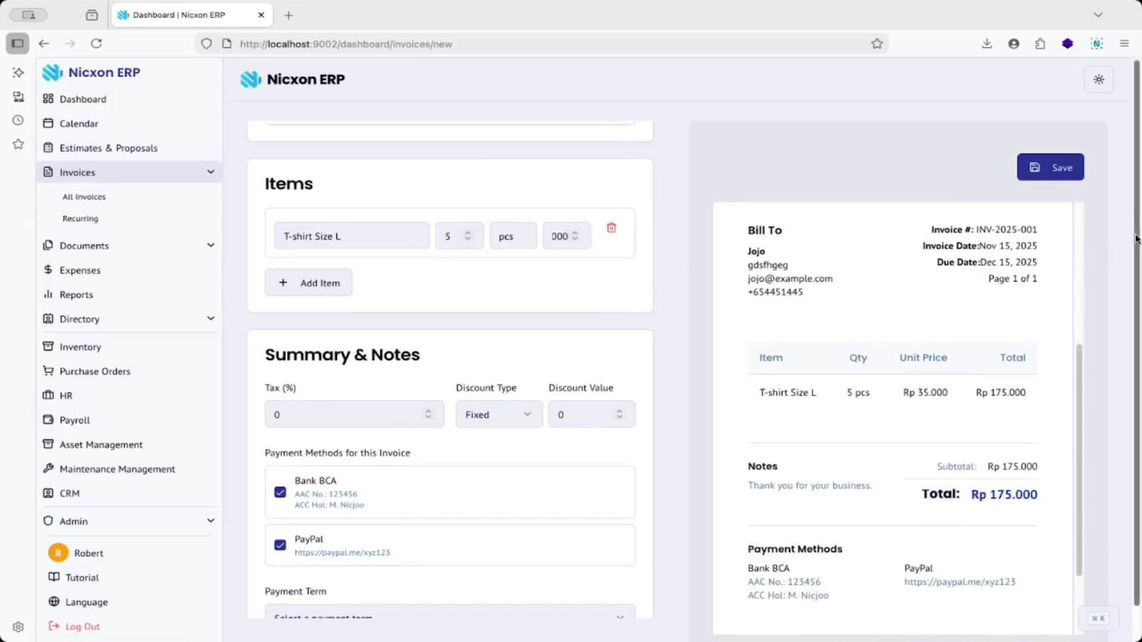
scroll(1129, 306, "down", 1)
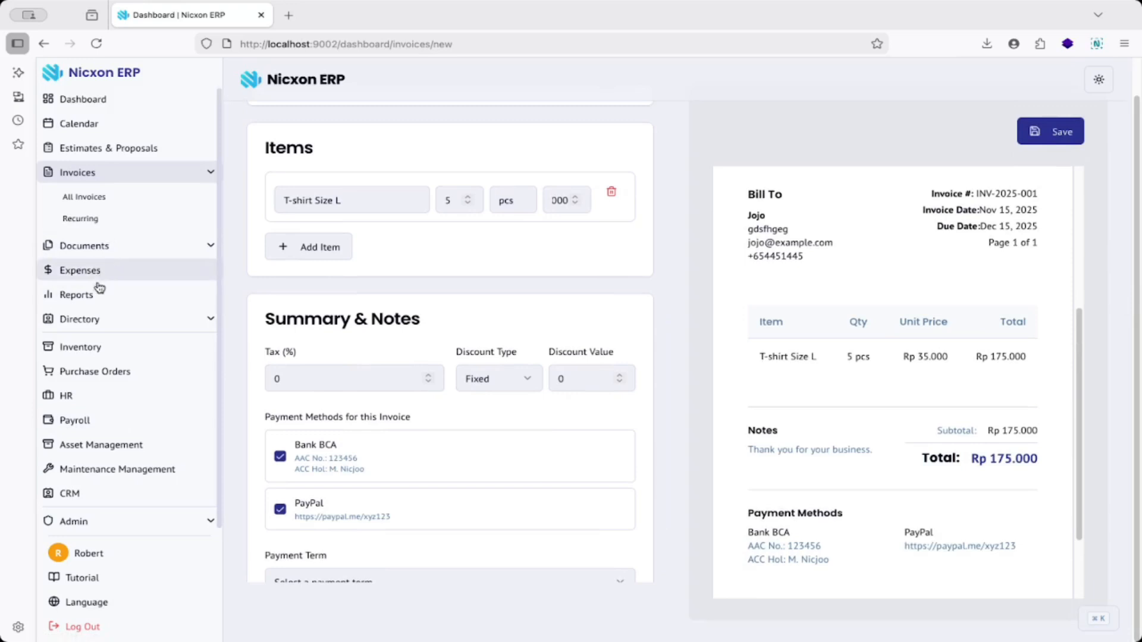
left_click(107, 324)
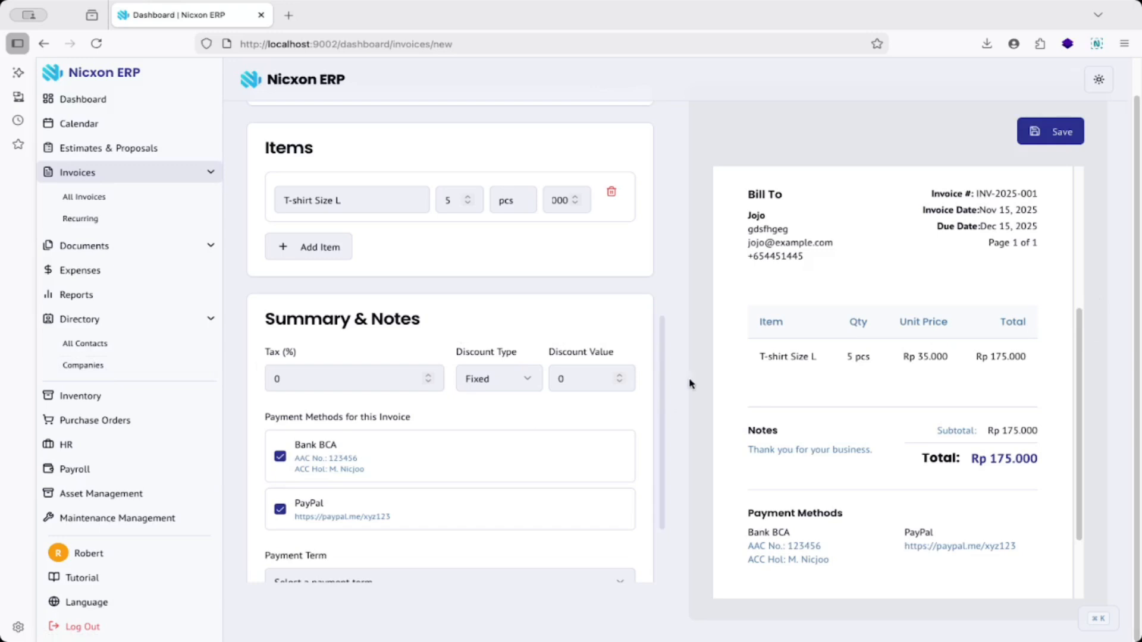
Step: Switch the Bank BCA and PayPal payment methods off and back on, comparing how the invoice preview shows them
left_click_drag(662, 337, 665, 395)
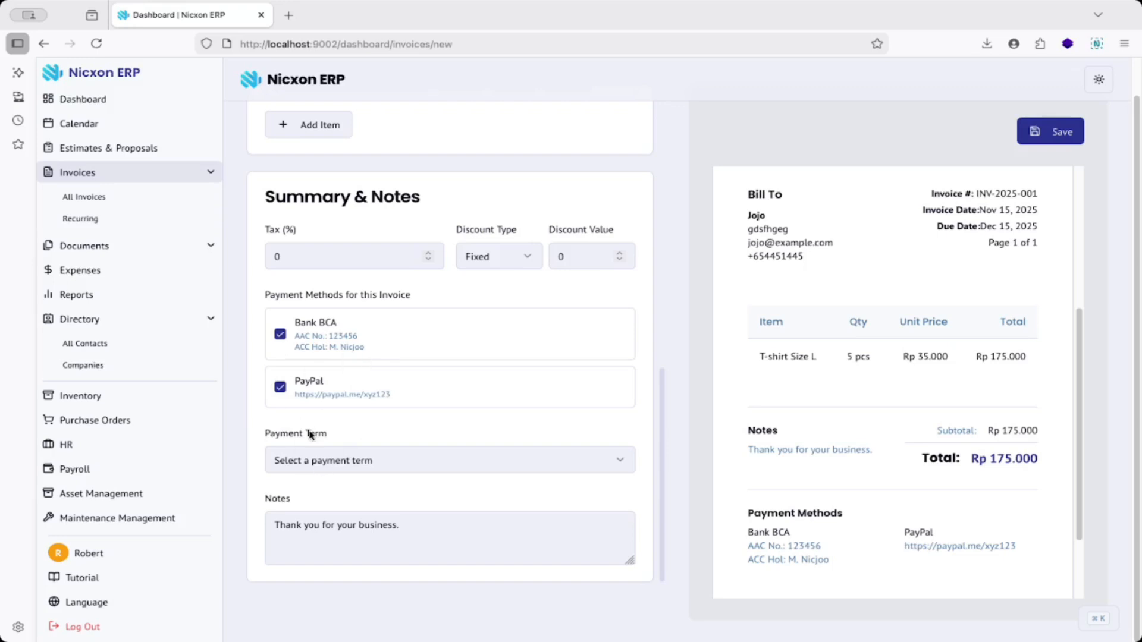
left_click(280, 334)
left_click(279, 390)
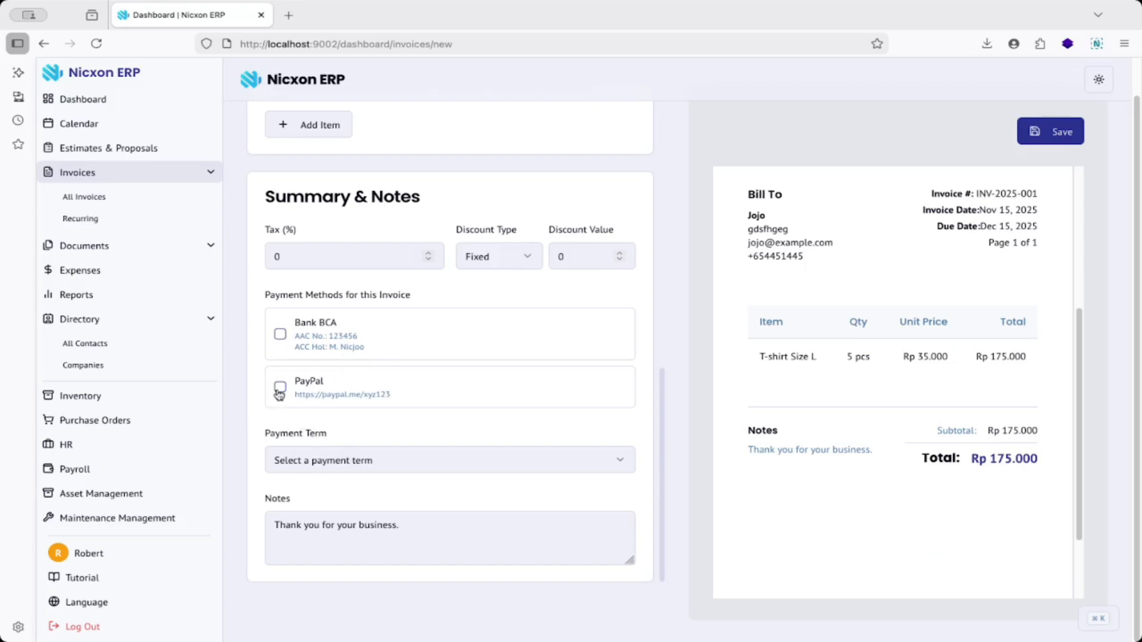
left_click(280, 388)
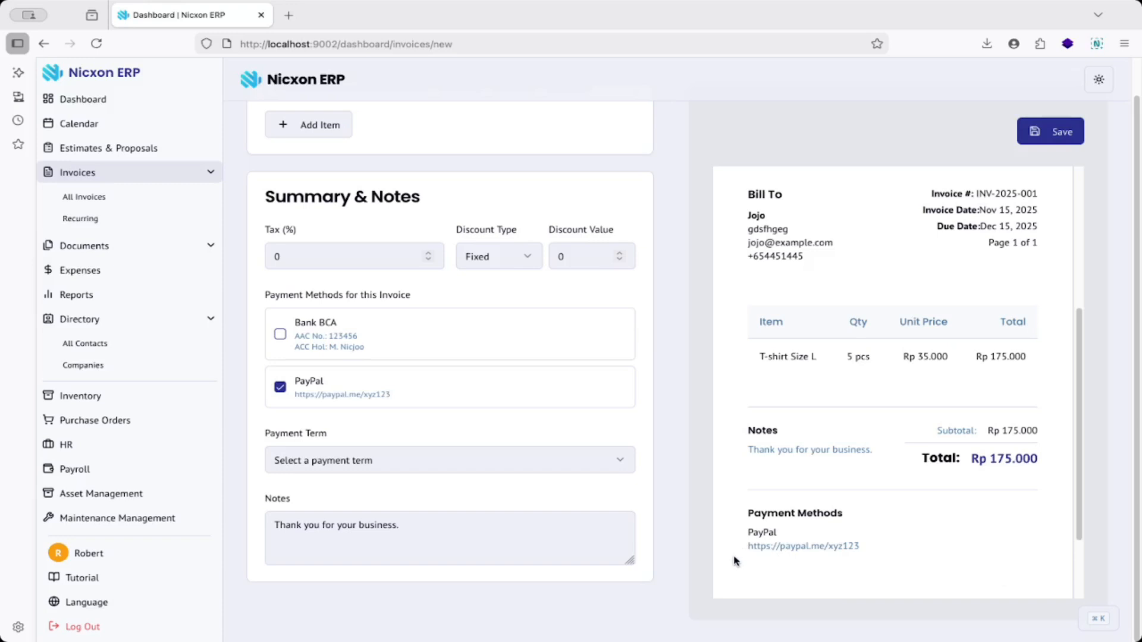
left_click_drag(973, 456, 1036, 475)
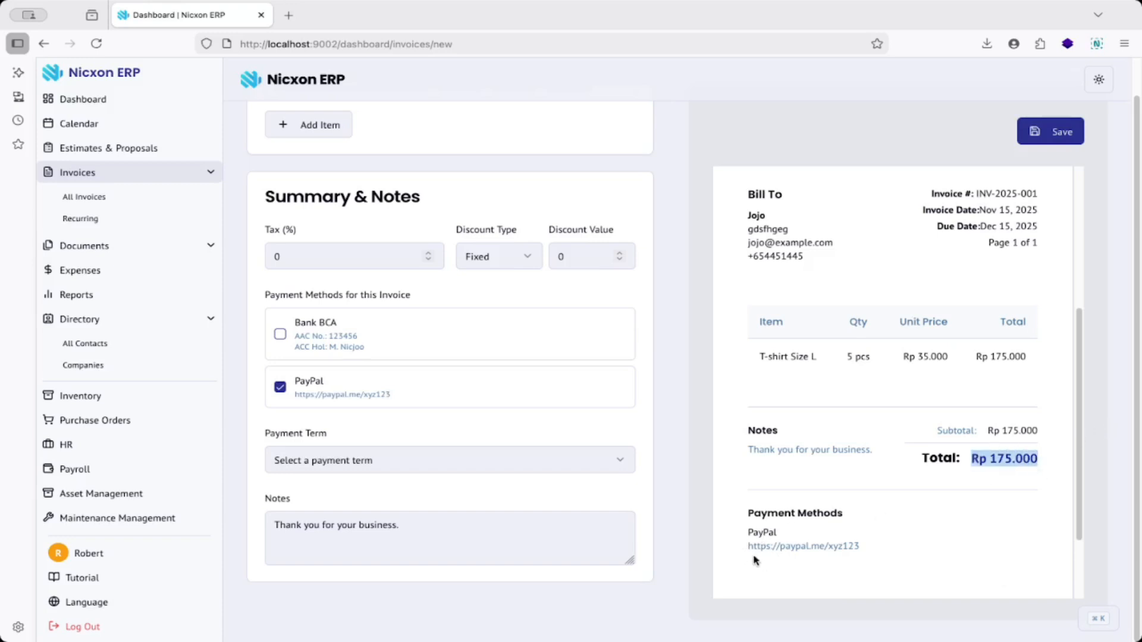
left_click_drag(754, 558, 850, 559)
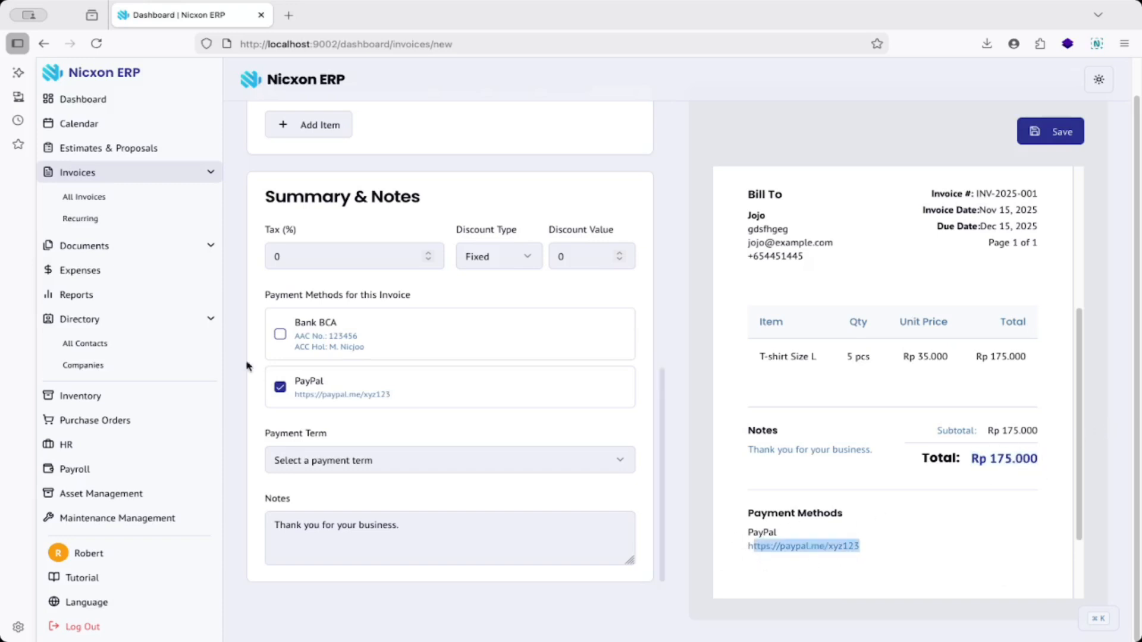
left_click(280, 388)
left_click(279, 335)
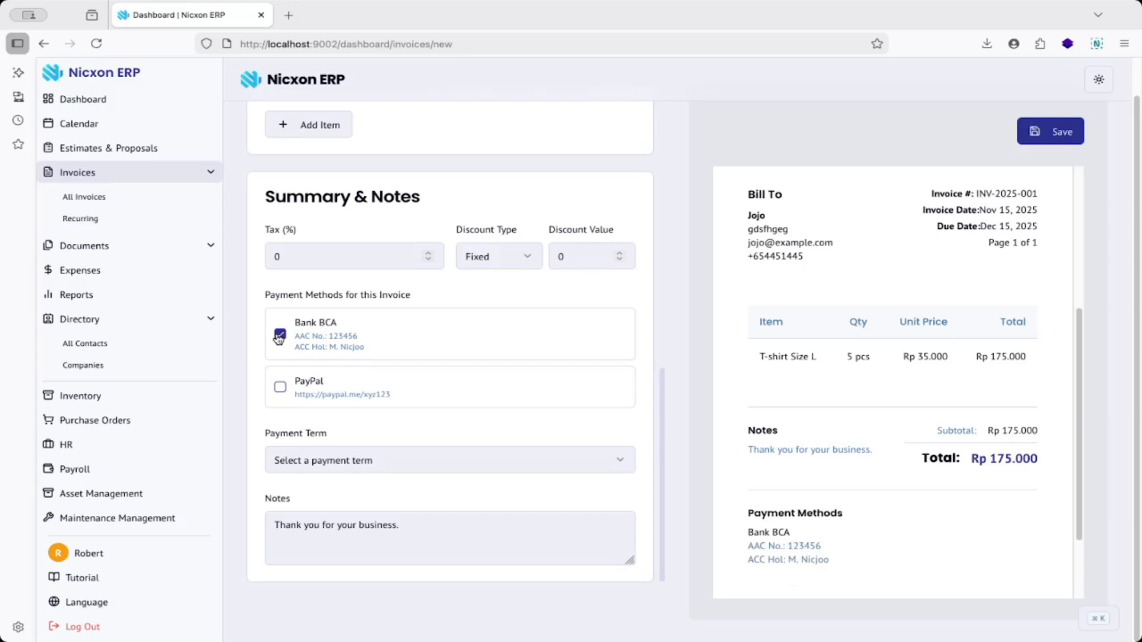
left_click(279, 387)
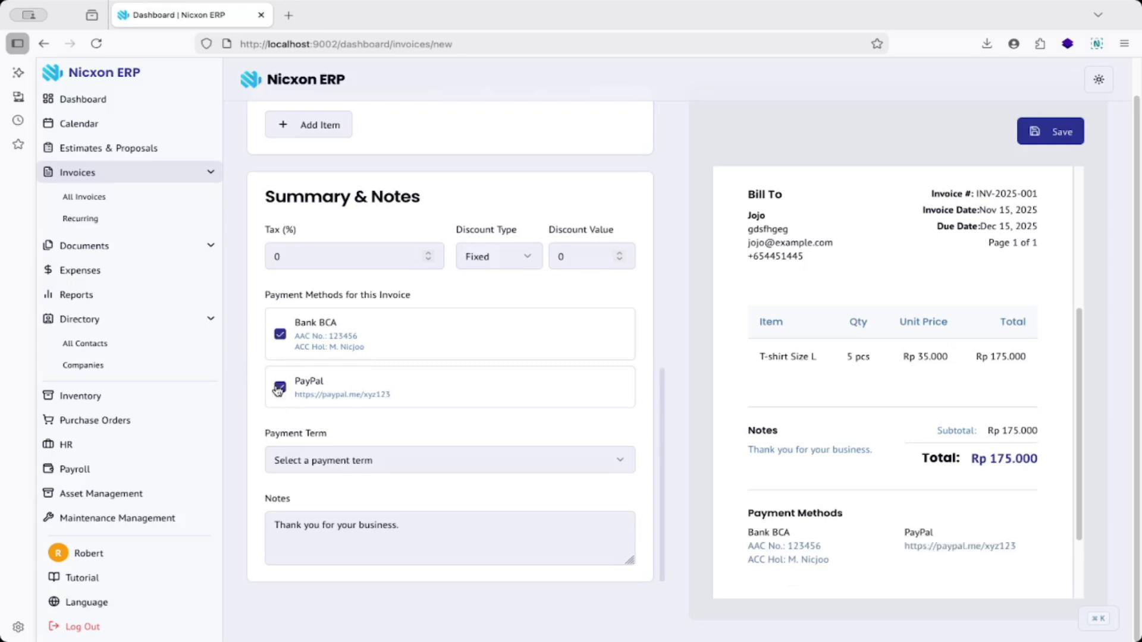
Step: Try the "Payments terms" option as the invoice's payment term and locate its section in the preview
left_click(325, 473)
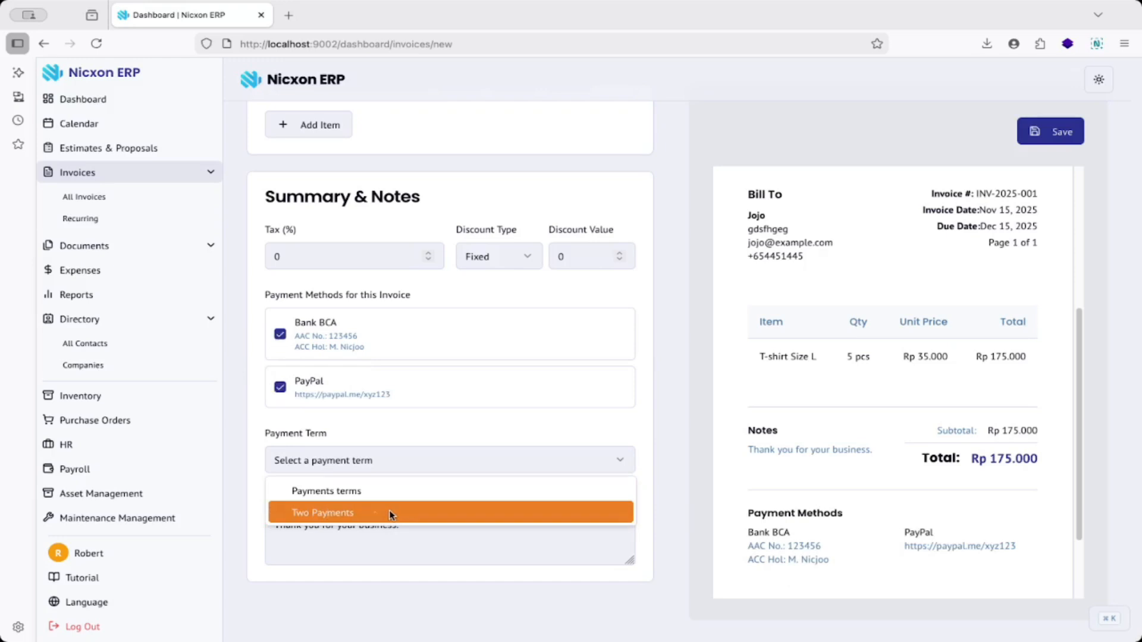
left_click(365, 491)
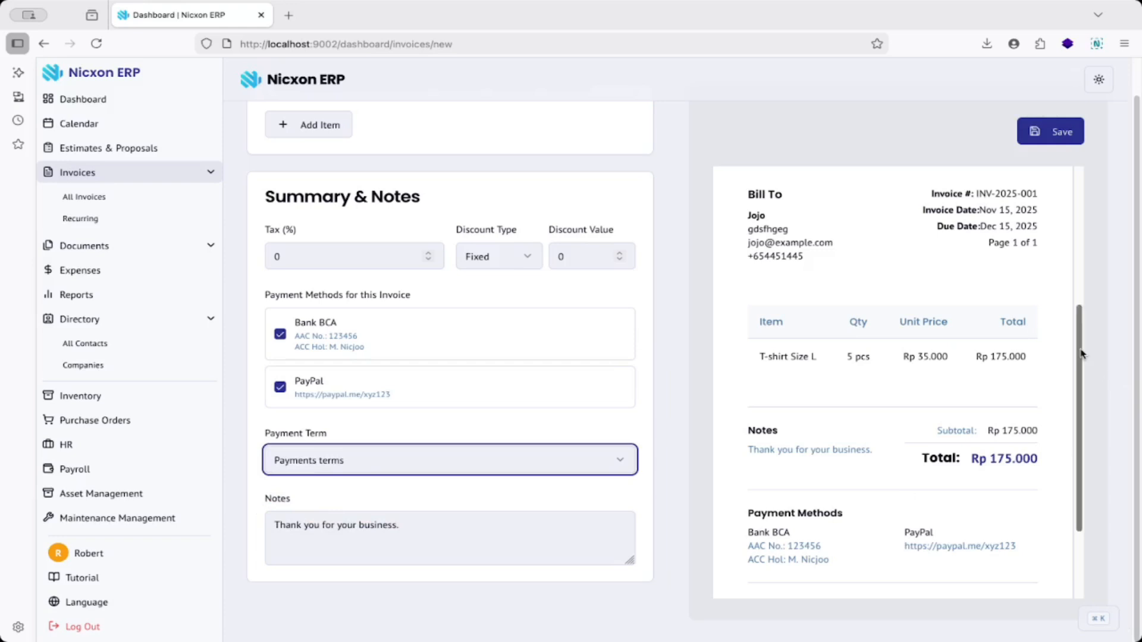
scroll(1095, 416, "down", 3)
left_click_drag(754, 493, 835, 503)
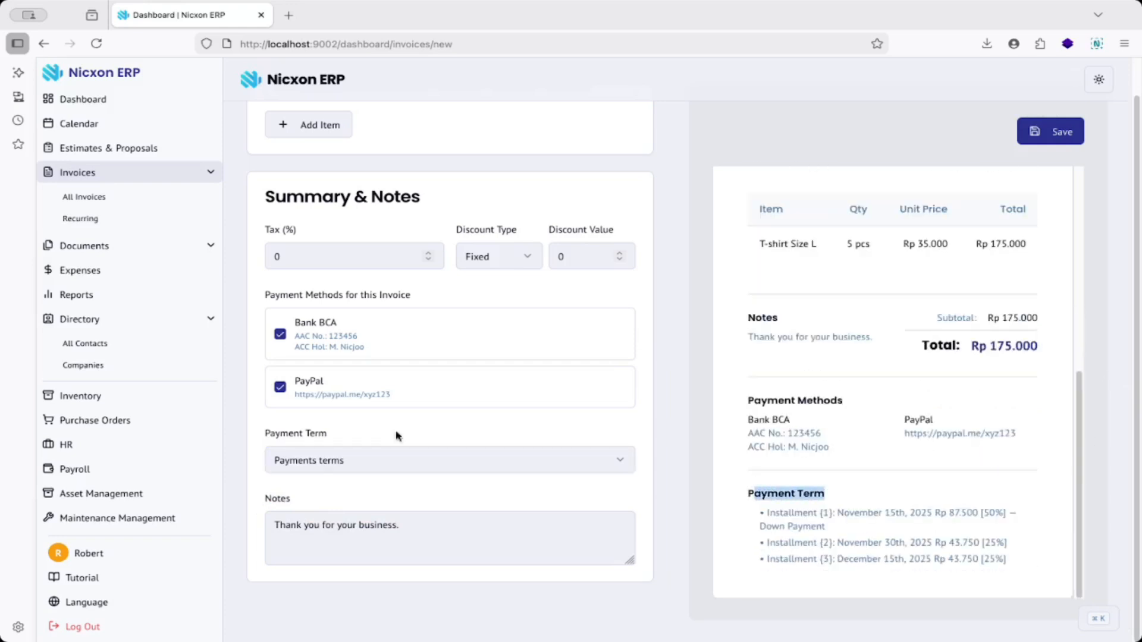
Step: Examine each installment's date, amount and percentage in the preview and compare them with the invoice date and due date
left_click_drag(767, 513, 922, 510)
left_click_drag(769, 514, 927, 515)
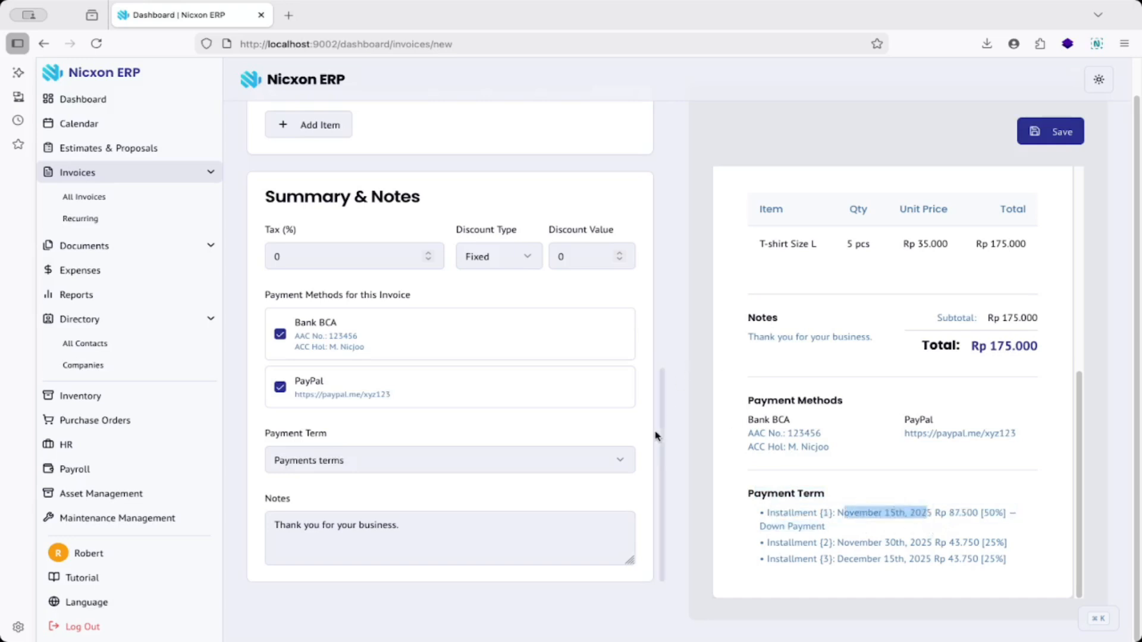
left_click_drag(664, 384, 660, 224)
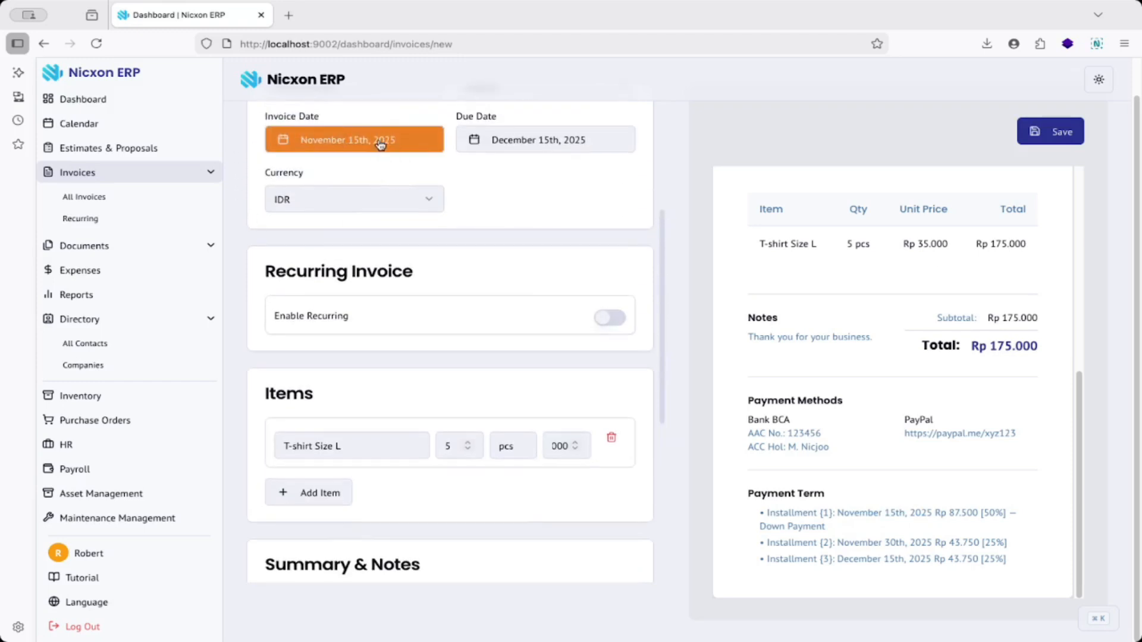
left_click_drag(759, 526, 874, 547)
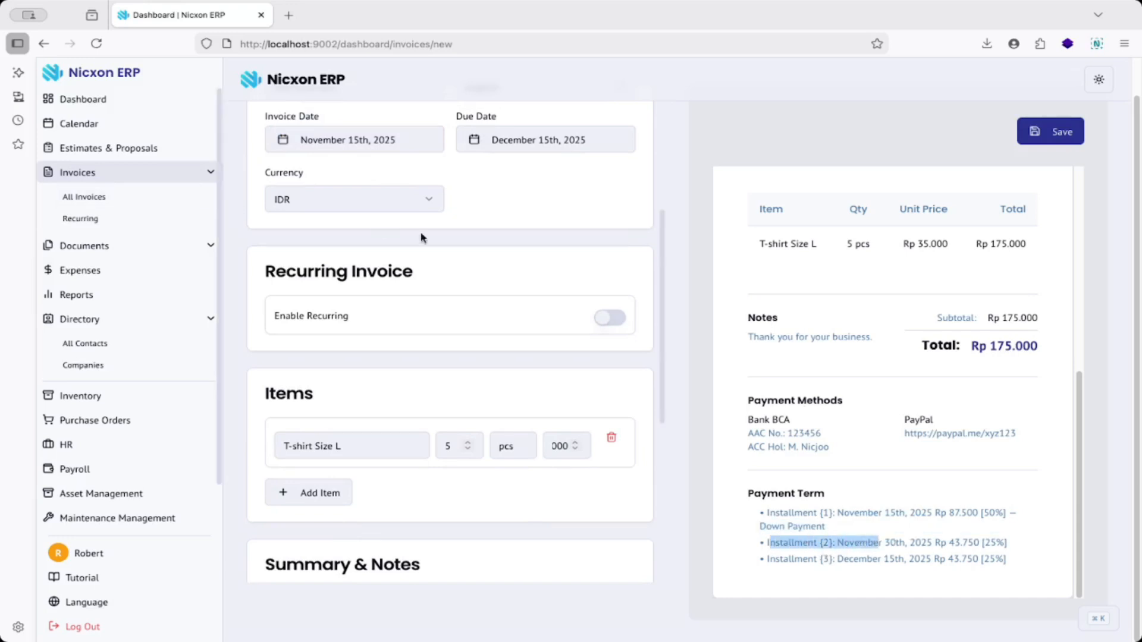
left_click_drag(891, 542, 828, 540)
left_click_drag(981, 543, 1006, 544)
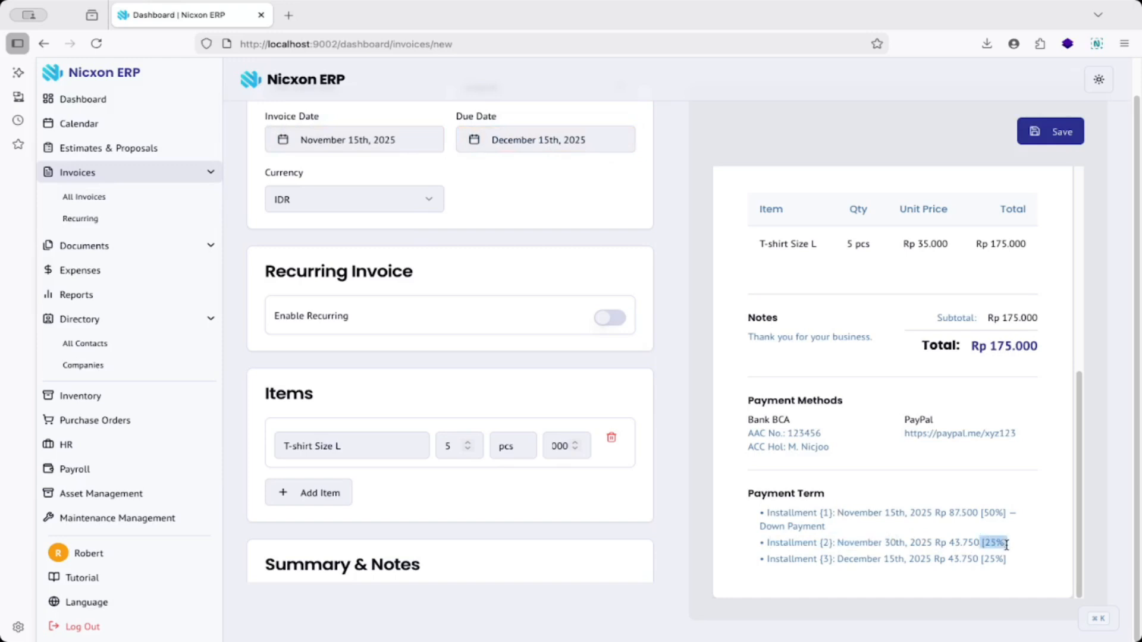
left_click_drag(934, 543, 1001, 547)
left_click_drag(775, 559, 844, 560)
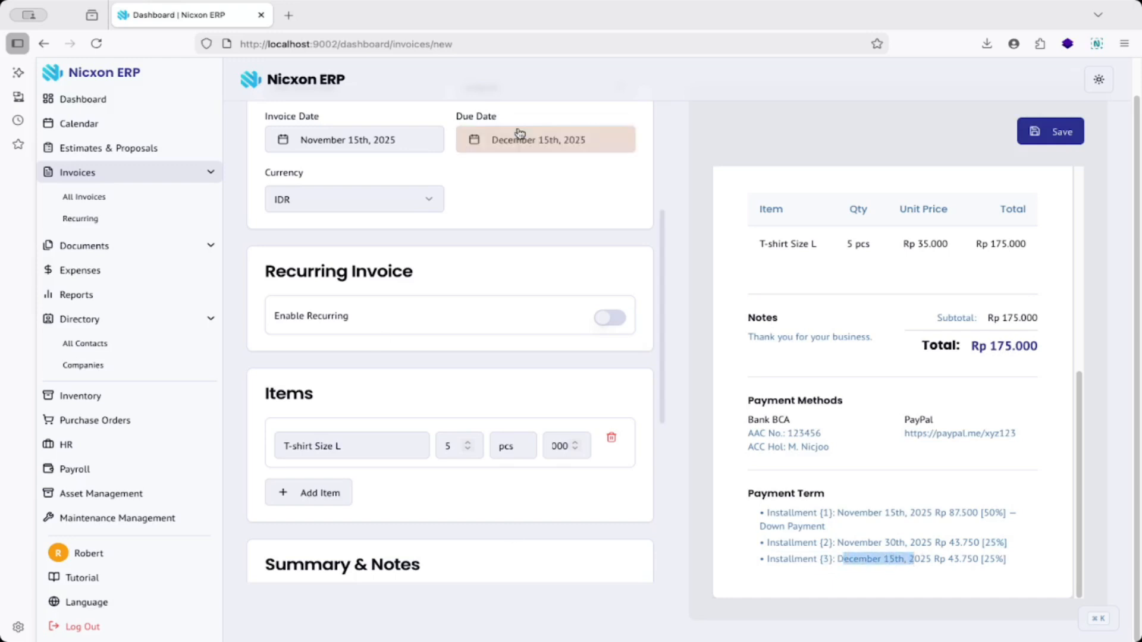
left_click_drag(934, 559, 1011, 568)
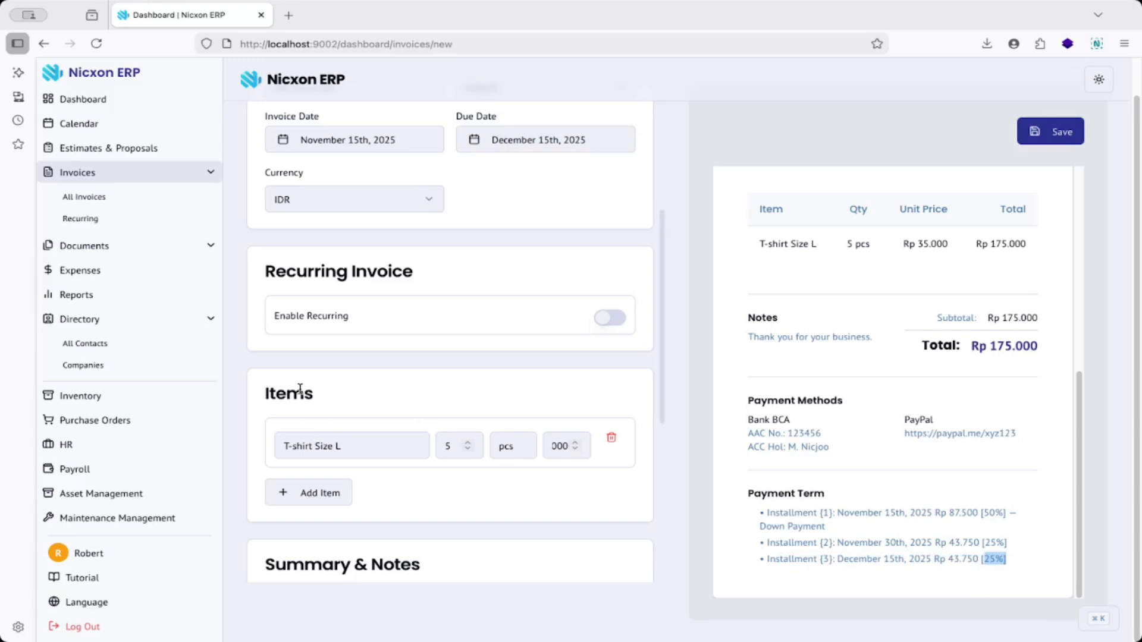
Step: Set the invoice's payment term to "Two Payments" and check both installments in the preview
left_click_drag(662, 246, 666, 441)
left_click(378, 464)
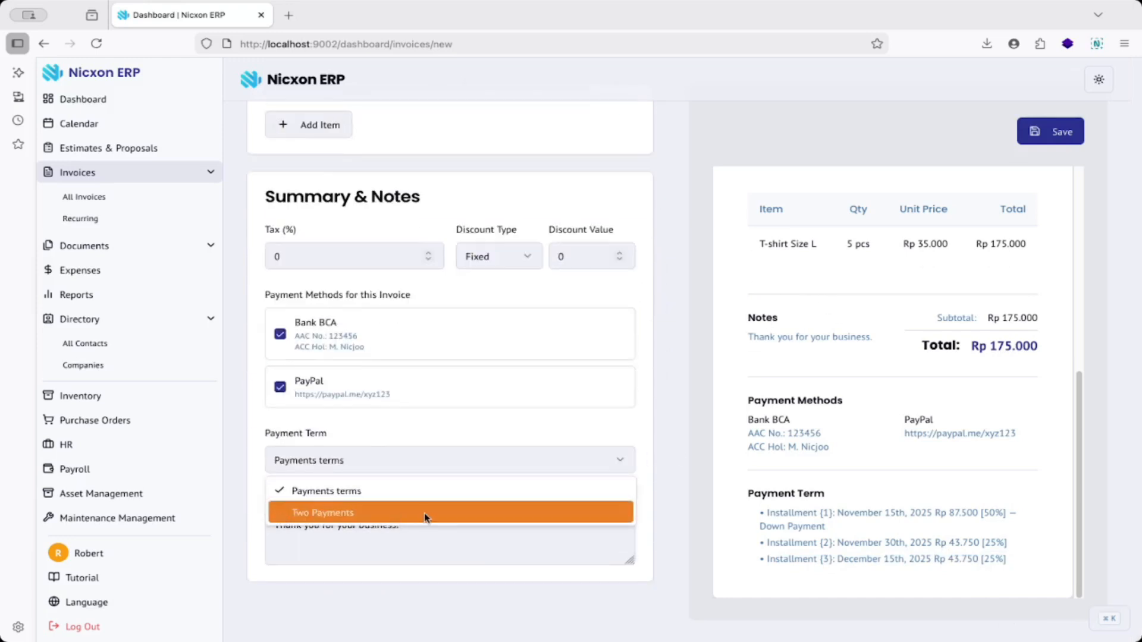
left_click(423, 513)
left_click_drag(784, 526, 816, 551)
left_click(833, 533)
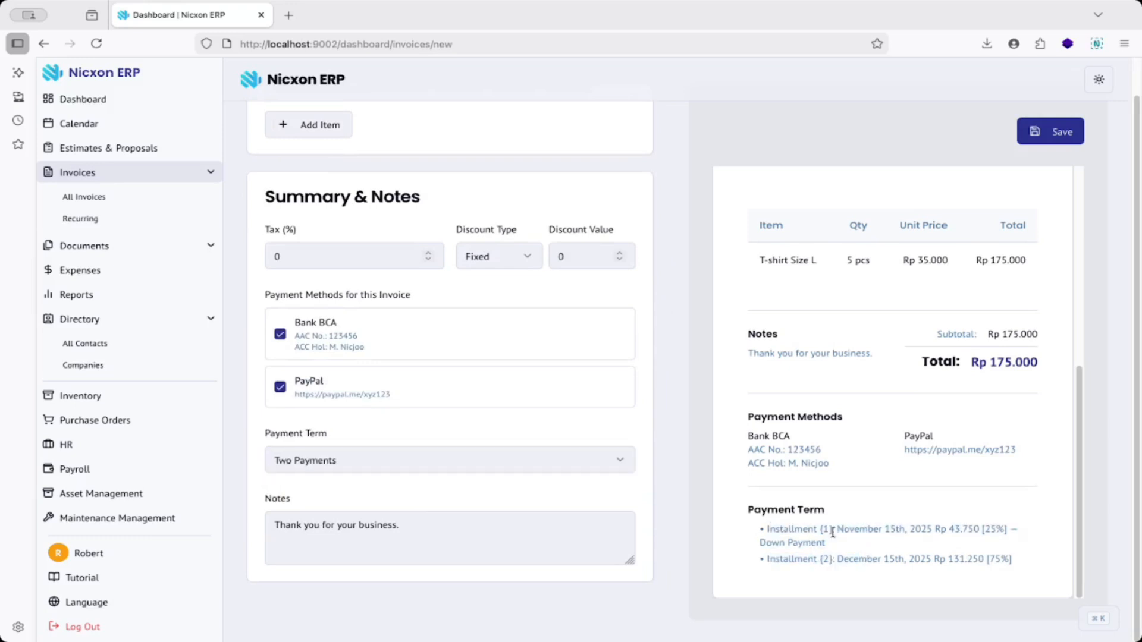
triple_click(917, 528)
left_click_drag(1005, 543, 770, 538)
left_click_drag(989, 558, 1017, 565)
left_click_drag(761, 558, 915, 570)
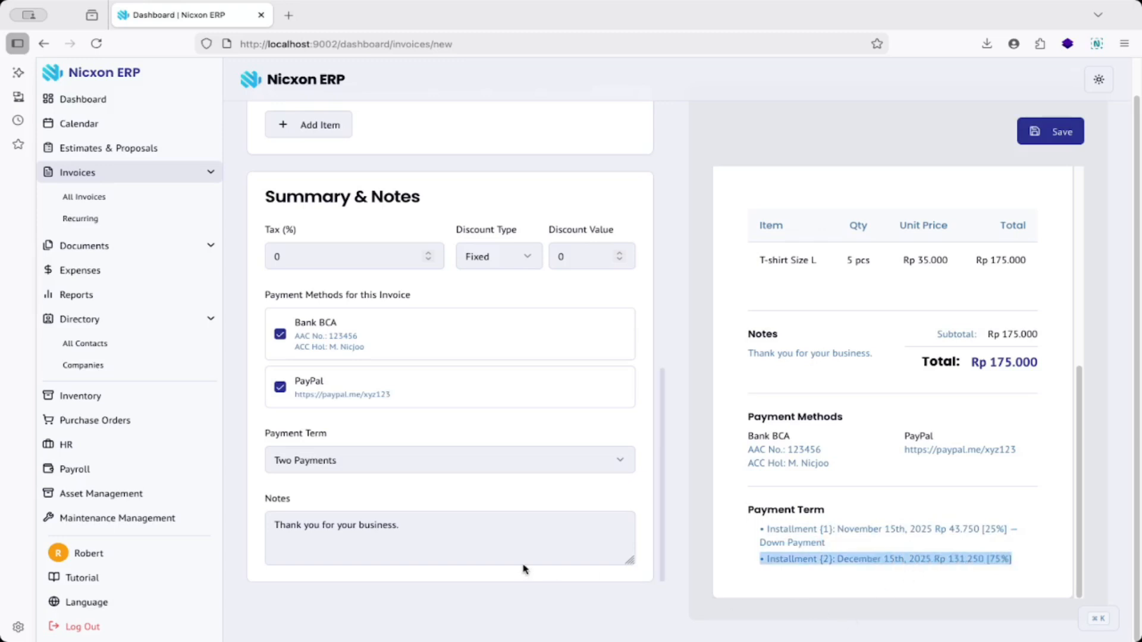
Step: Save the new invoice and look through the saved document
left_click(1063, 129)
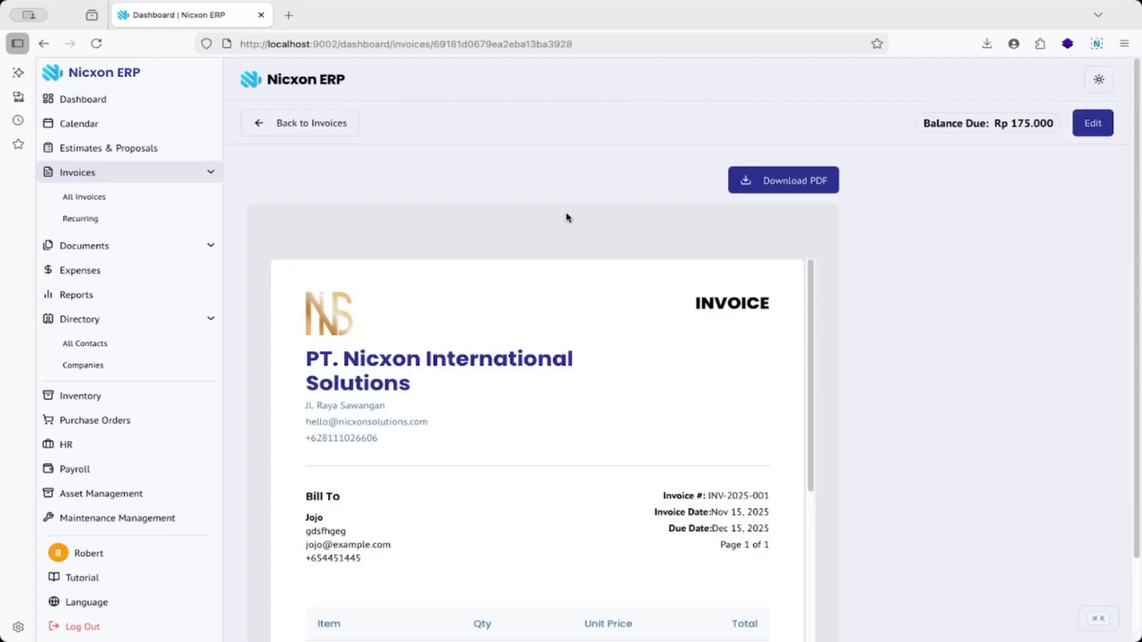
left_click_drag(805, 280, 832, 503)
left_click_drag(845, 550, 778, 181)
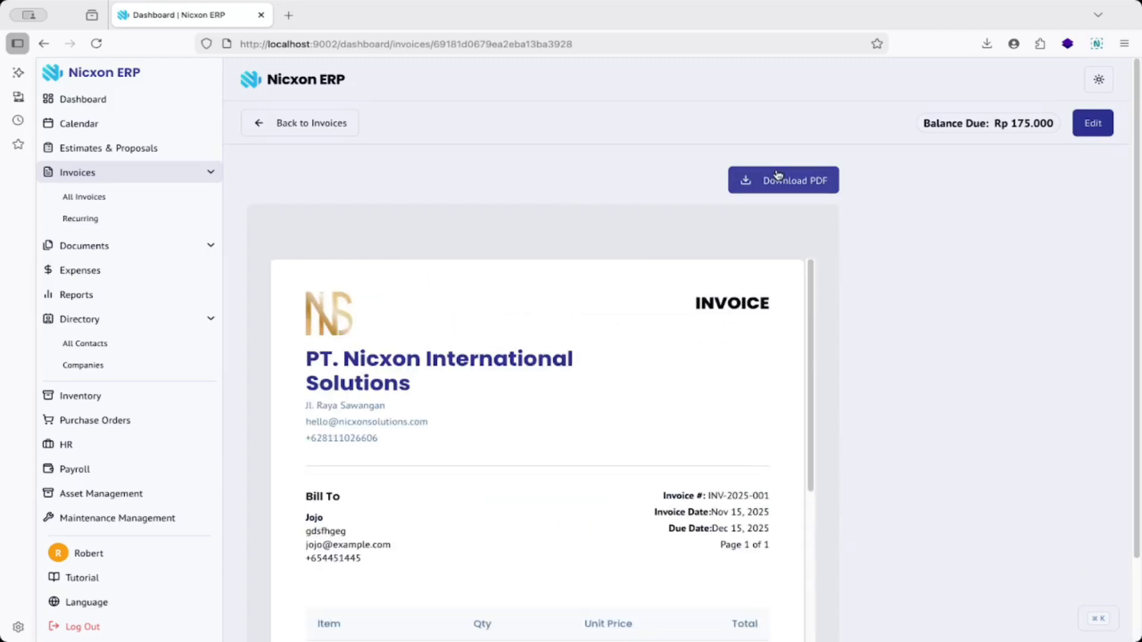
Step: Download the invoice as a PDF and review the file, closing it to check the balance due on the invoice page
left_click(778, 175)
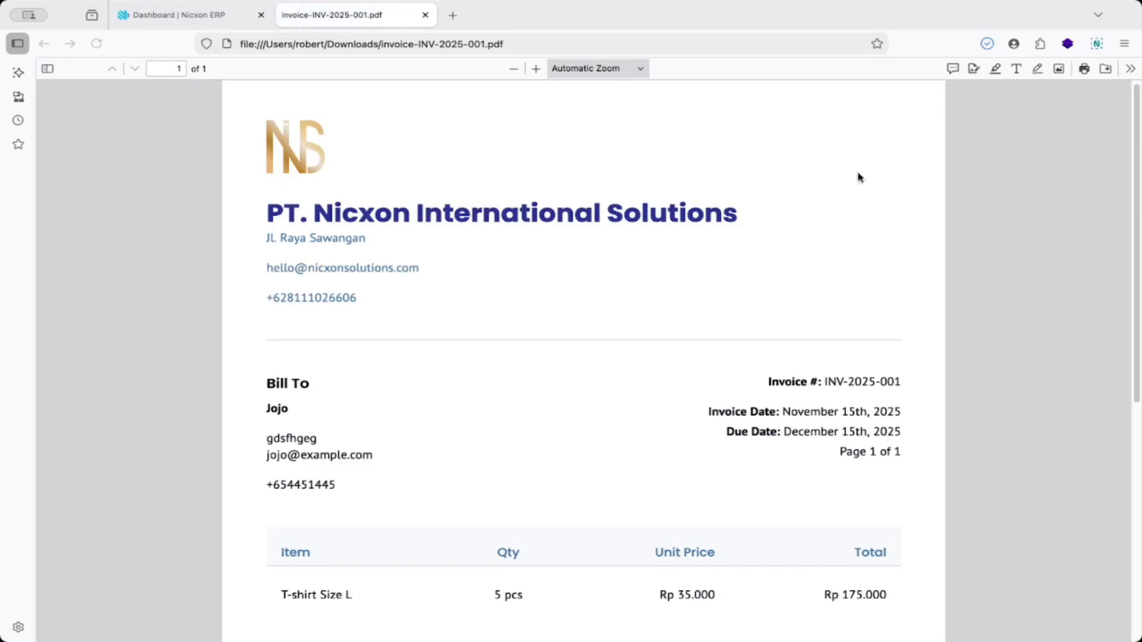
left_click_drag(1137, 123, 1137, 411)
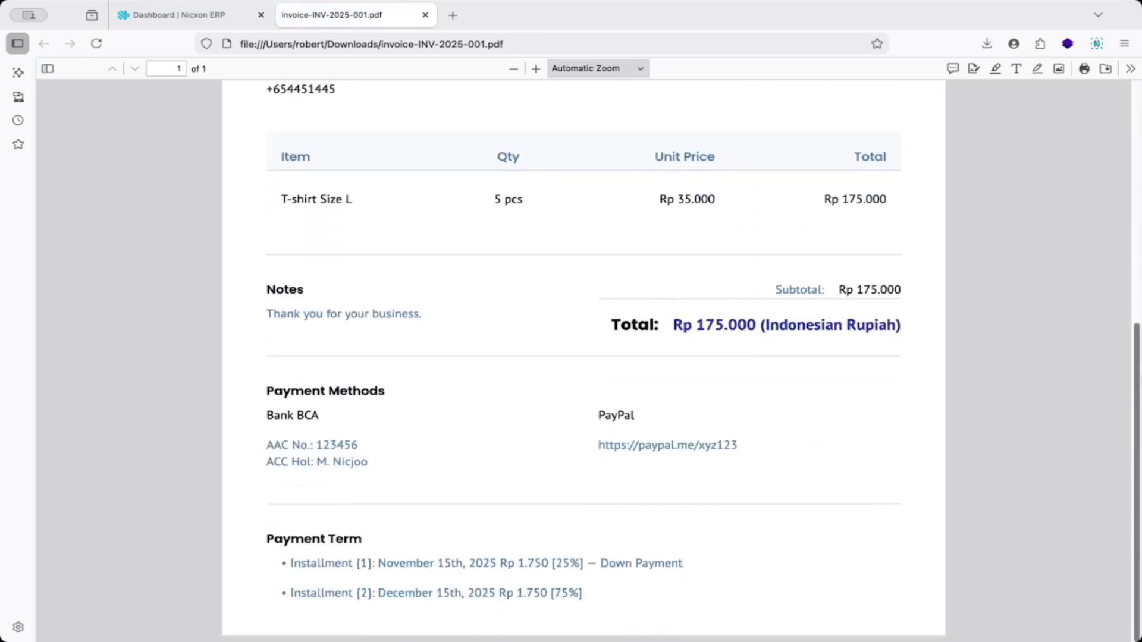
left_click(420, 18)
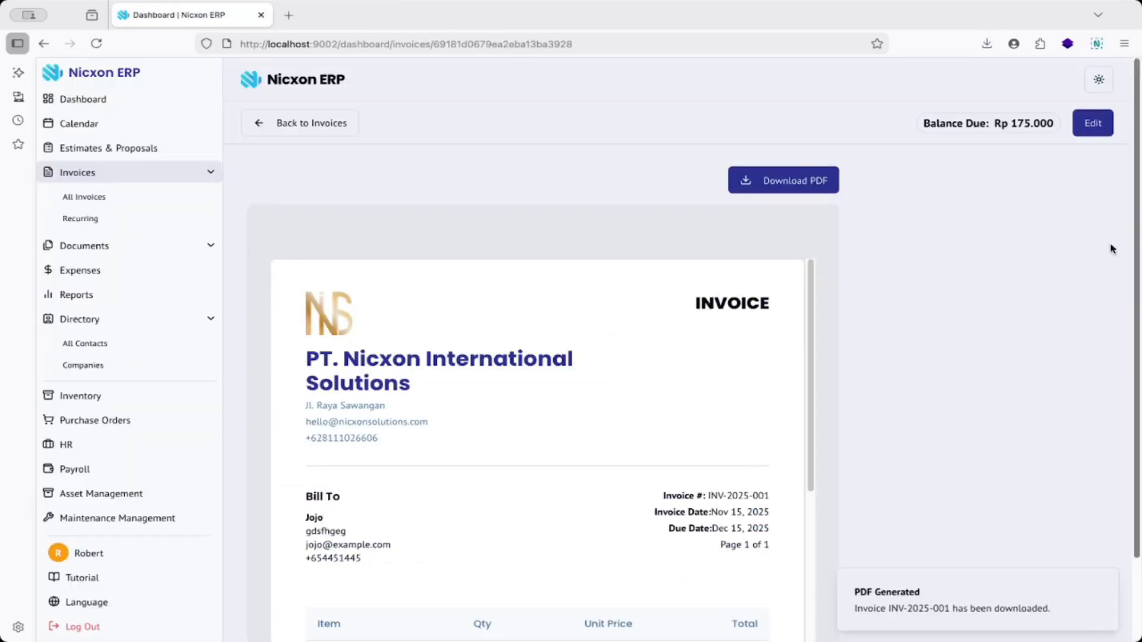
left_click_drag(925, 123, 1046, 124)
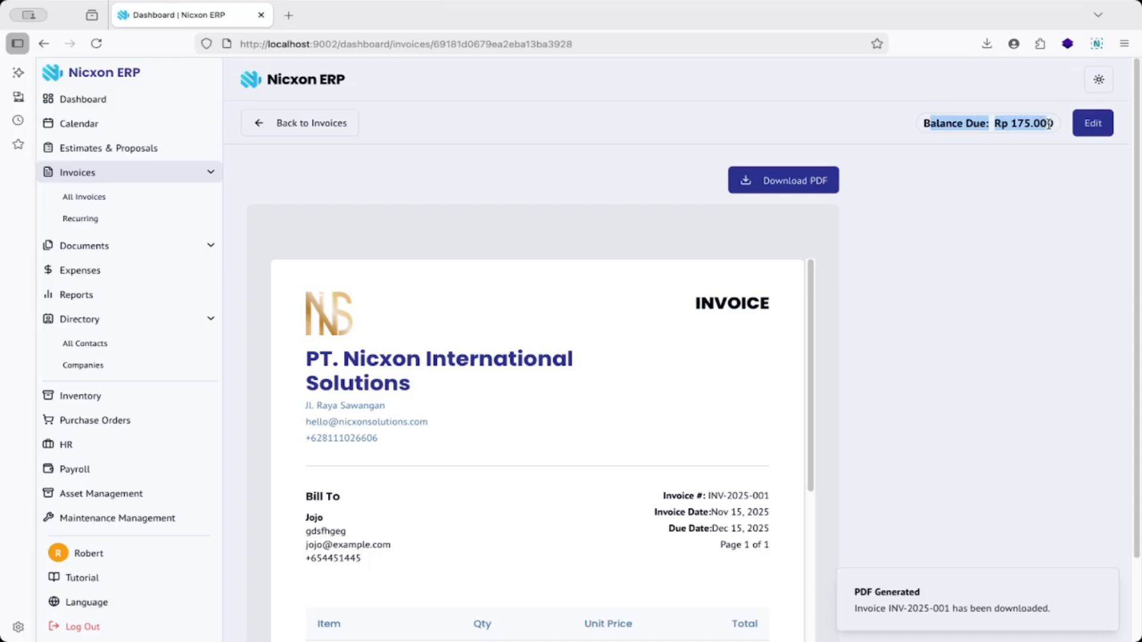
Step: Check the balance due, return to the list of all invoices and examine the invoice's company and amount
double_click(1048, 124)
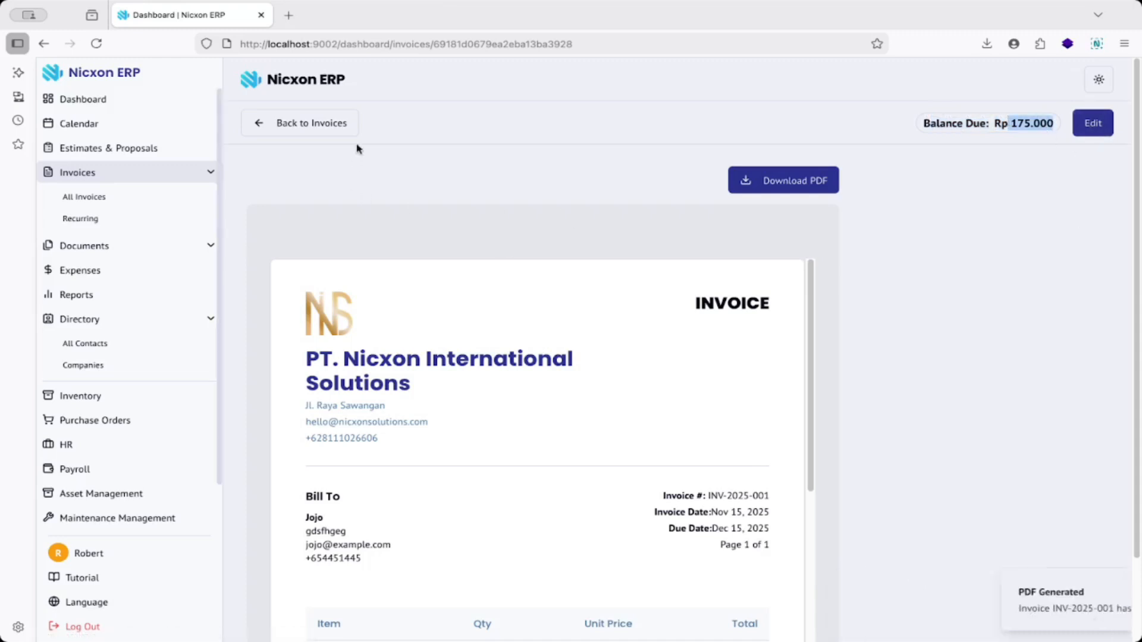
left_click(310, 123)
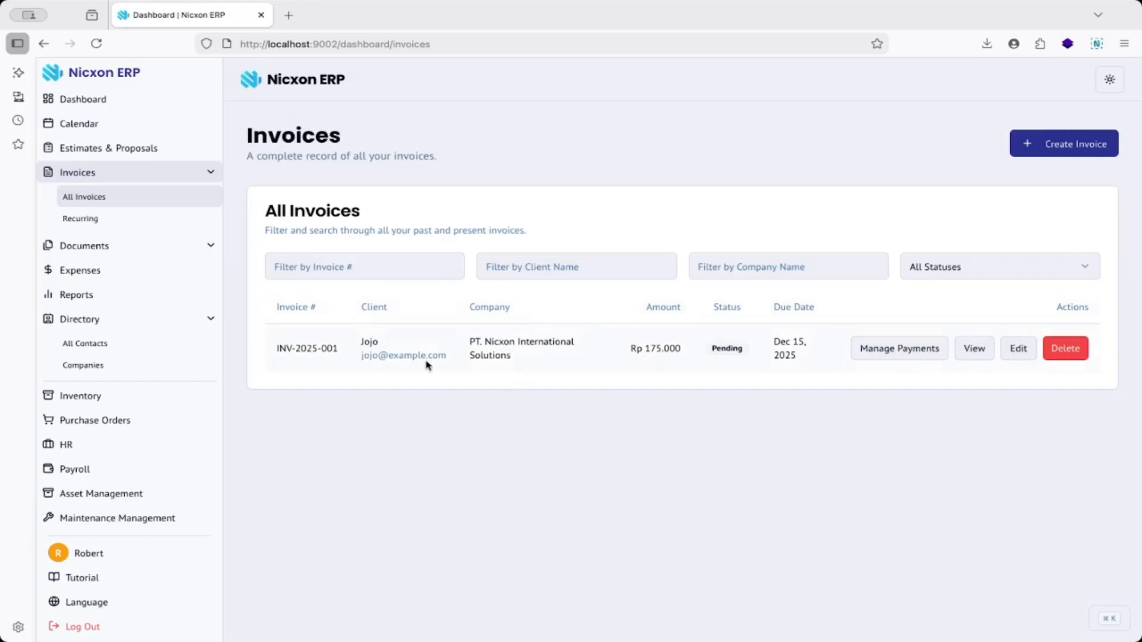
left_click_drag(474, 335, 530, 359)
left_click(533, 360)
left_click_drag(644, 348, 671, 348)
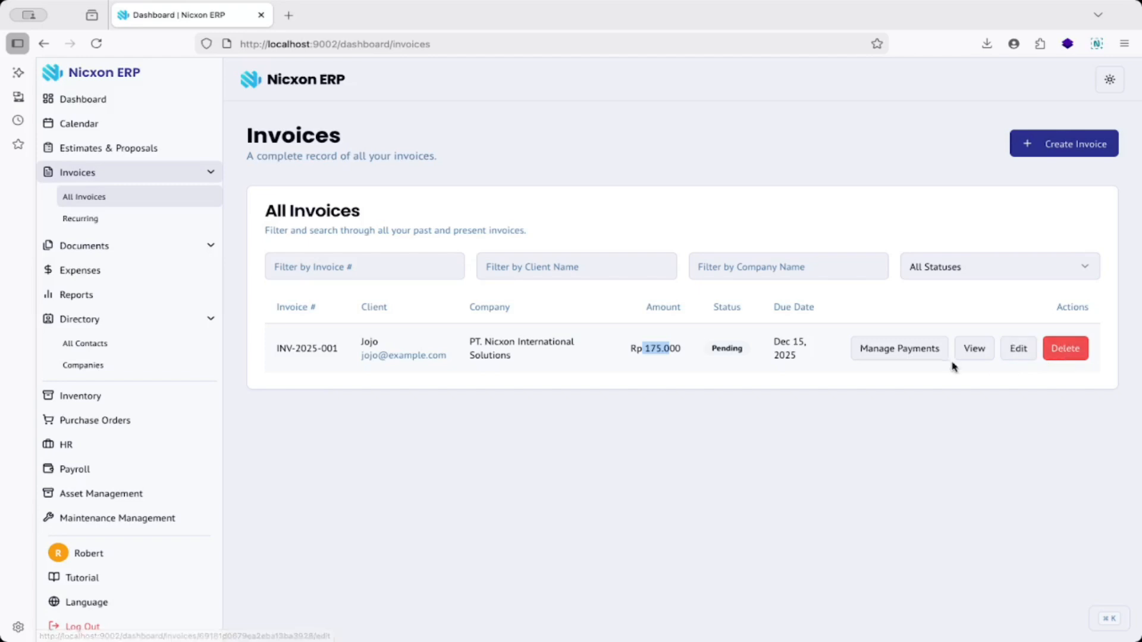
left_click(650, 364)
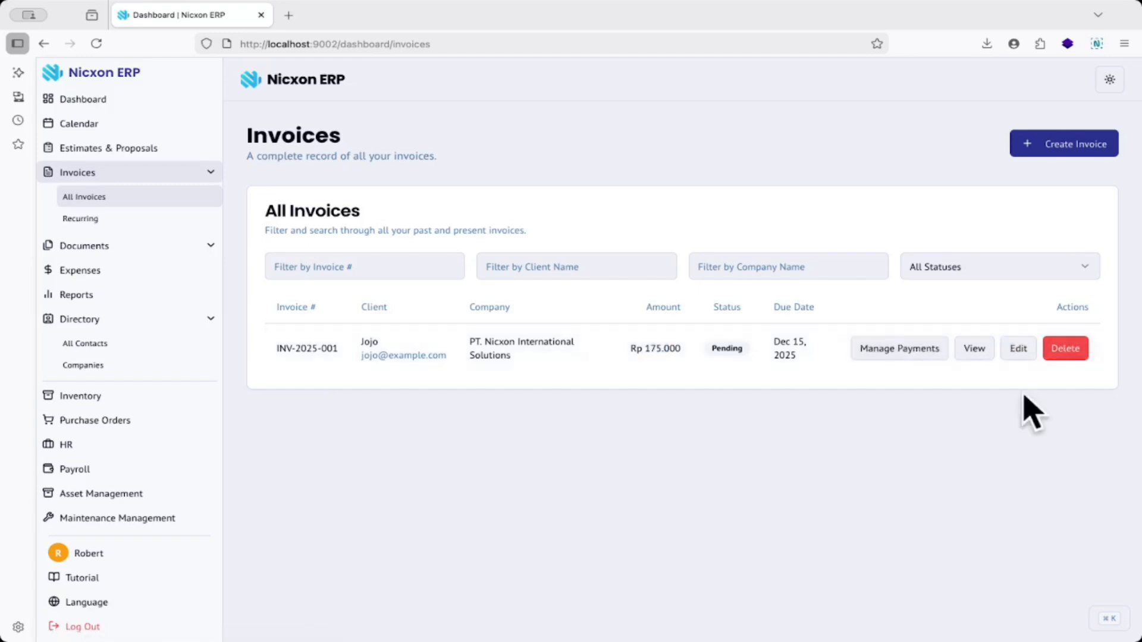
Step: Log a payment of 50000 dated November 16th, 2025 for the pending invoice
left_click(893, 351)
left_click(426, 418)
left_click_drag(410, 415, 332, 416)
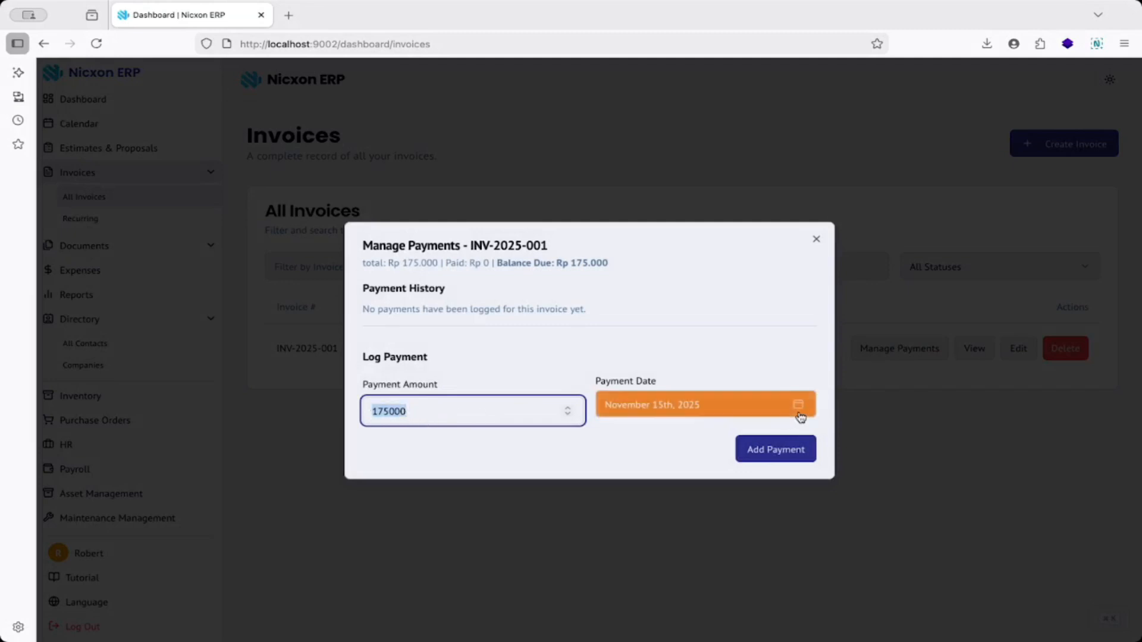
left_click(409, 413)
double_click(410, 413)
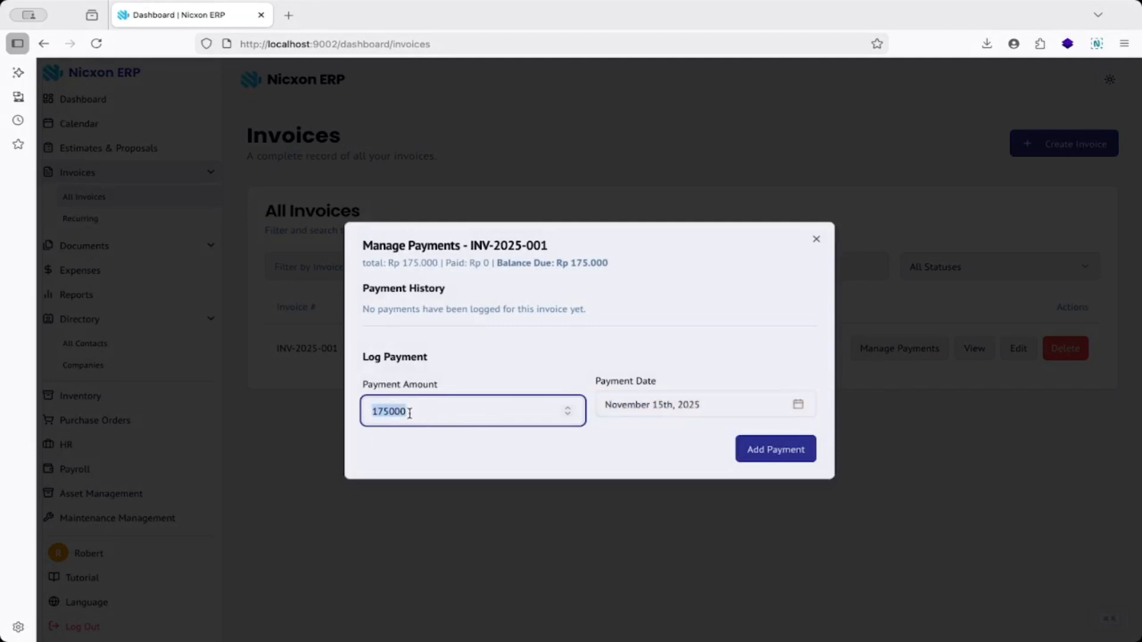
type("5")
left_click(799, 405)
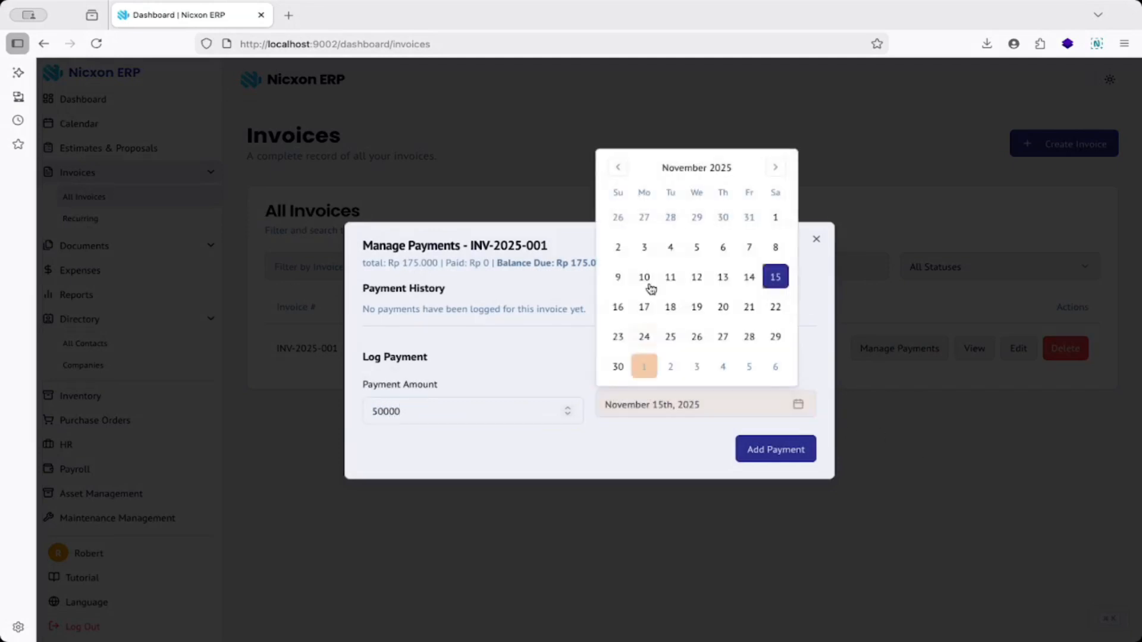
left_click(620, 307)
left_click(772, 449)
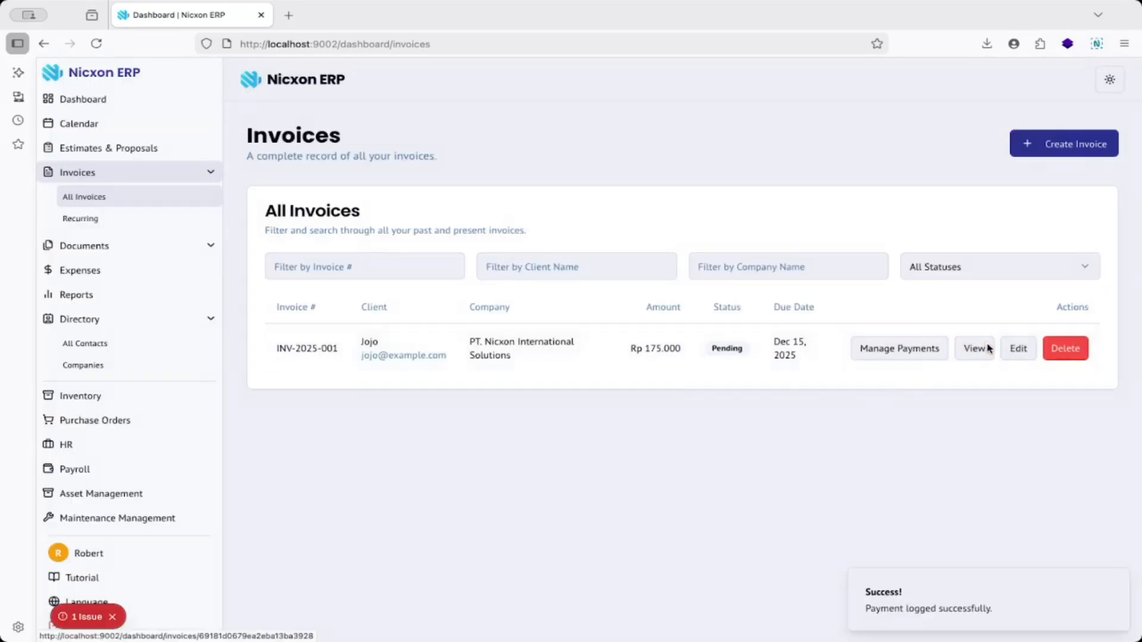
Step: Open the invoice in a new browser tab and check its balance due and the document's details down to the totals
middle_click(995, 351)
left_click(327, 16)
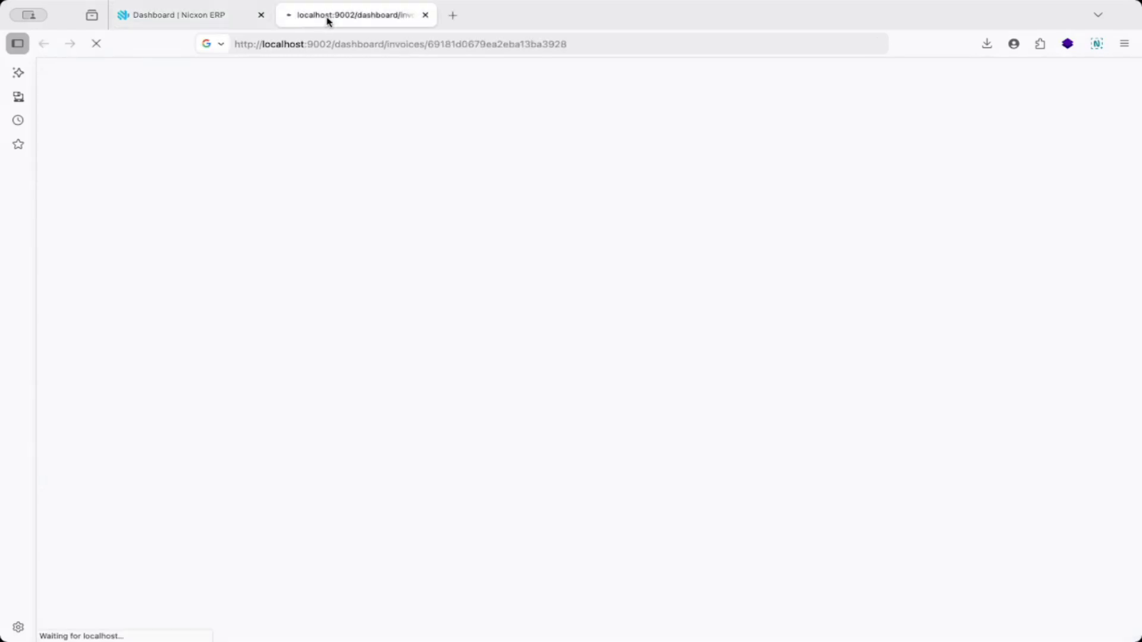
left_click_drag(922, 127, 1050, 128)
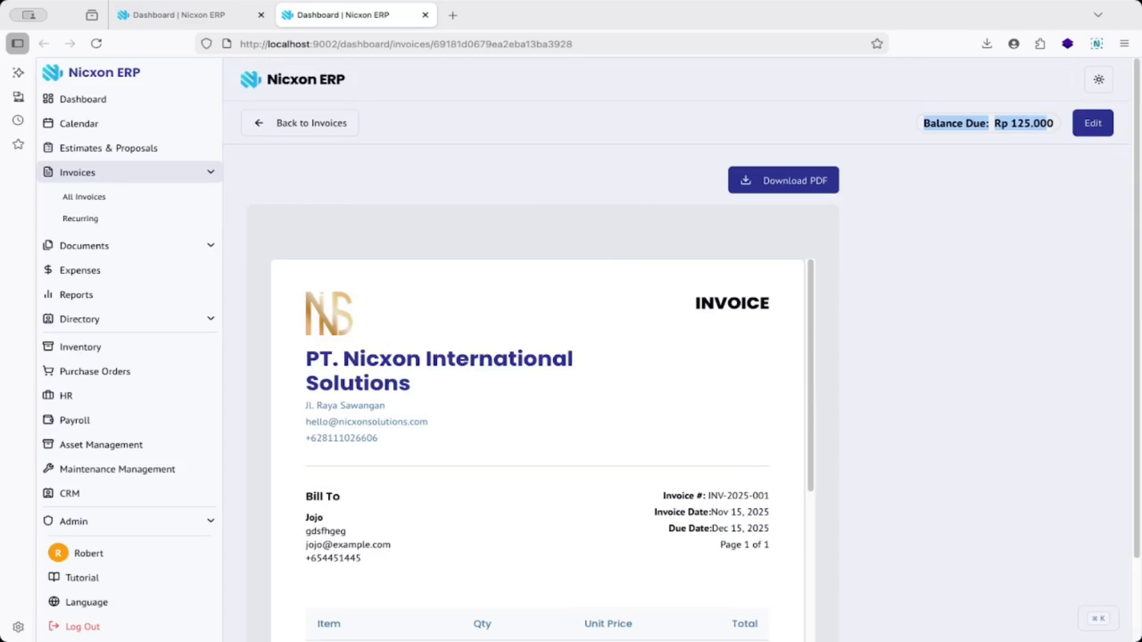
scroll(846, 385, "down", 3)
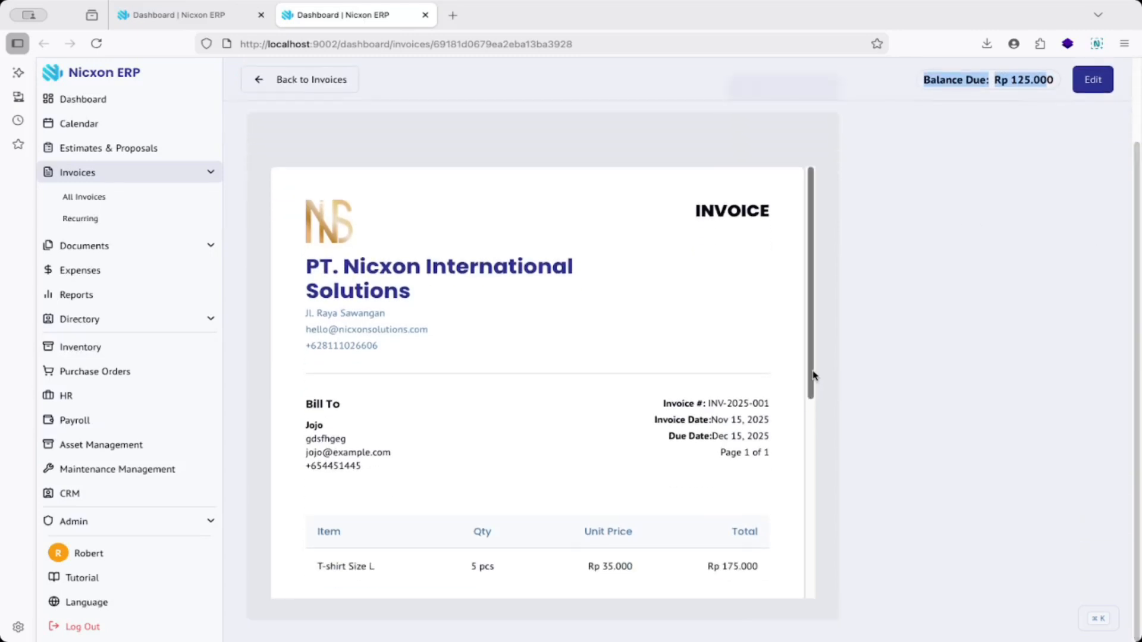
left_click_drag(814, 376, 828, 517)
left_click_drag(731, 408, 791, 428)
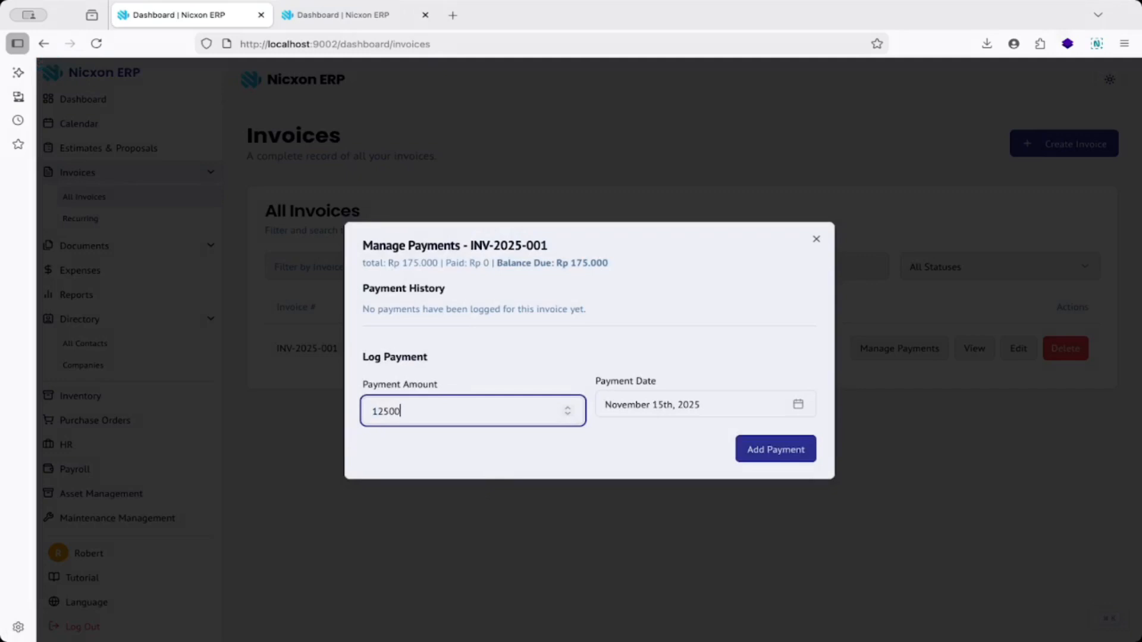
Step: Log a second payment of 125000 dated November 18th, 2025 for the same invoice
left_click(795, 407)
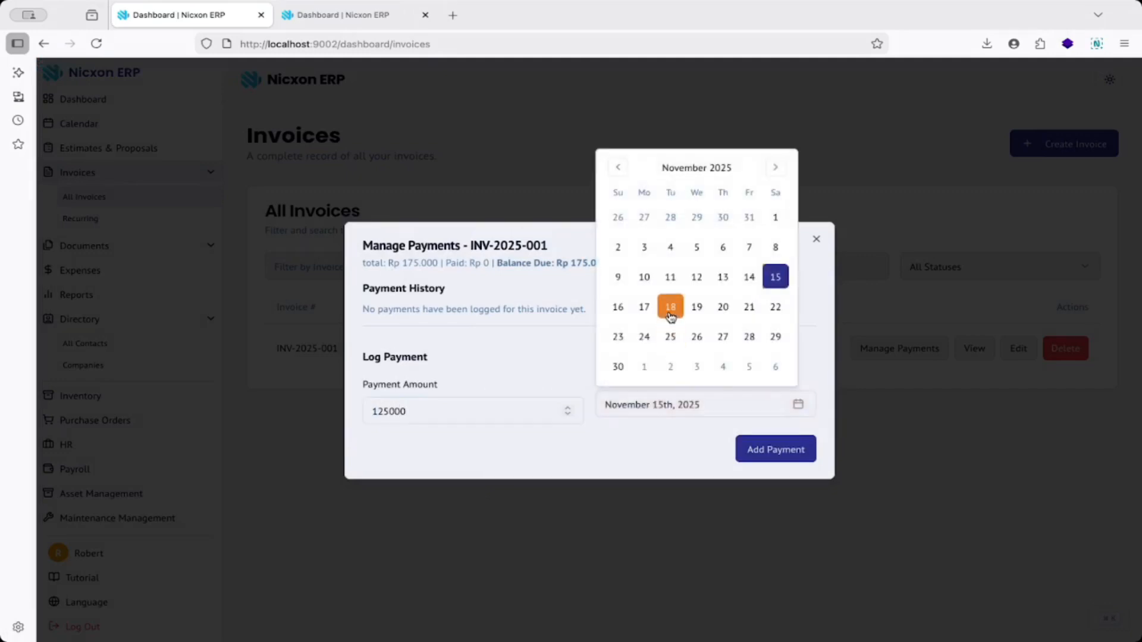
left_click(671, 305)
left_click(786, 451)
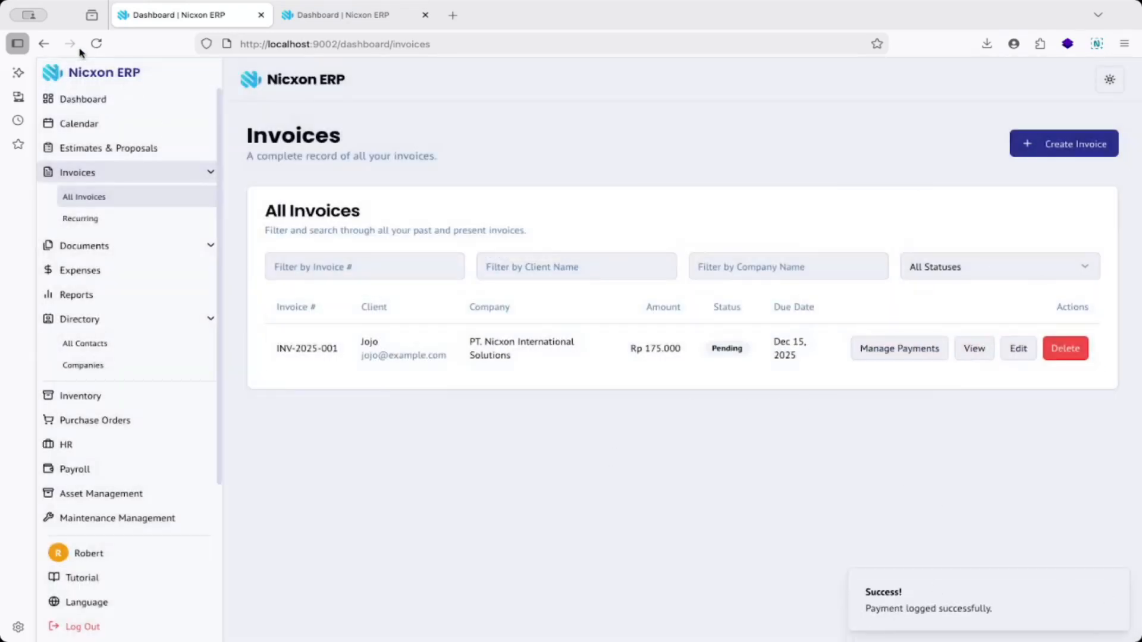
Step: Reload the invoices list to check the status, check the balance due in the invoice's own tab and close that tab
left_click(95, 44)
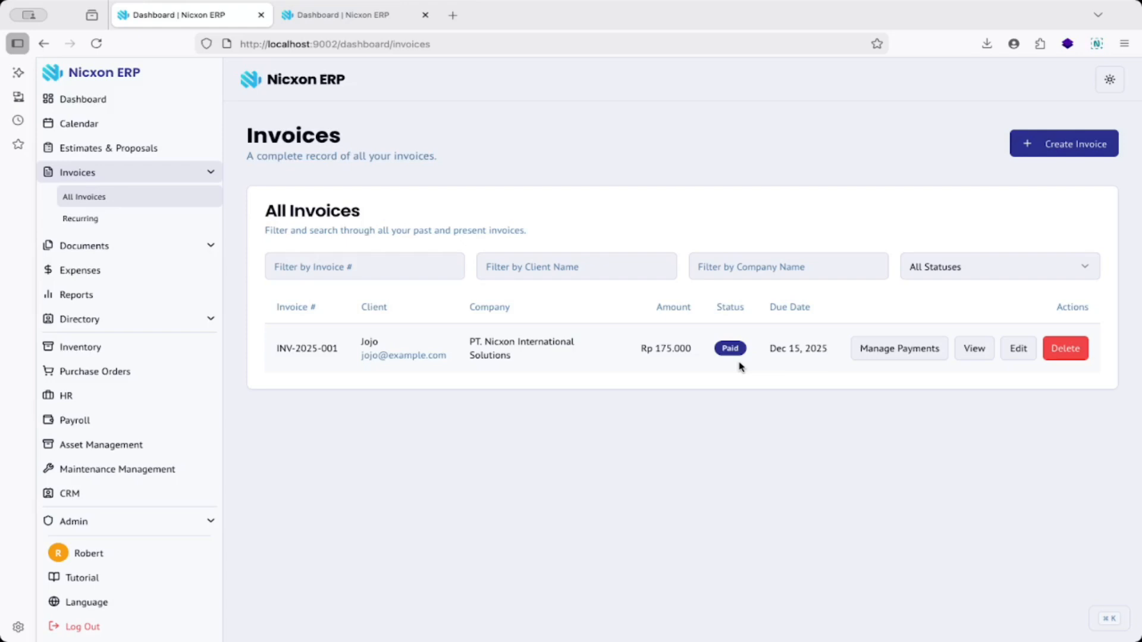
left_click_drag(744, 352, 775, 355)
left_click(780, 357)
key("ctrl+Tab")
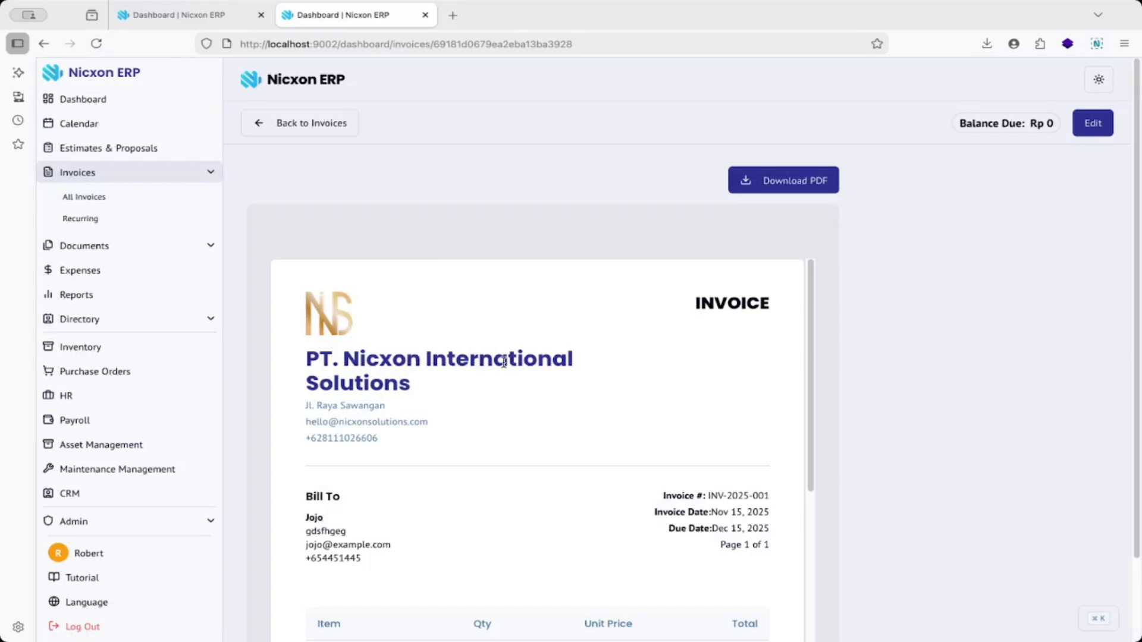
left_click_drag(959, 123, 1049, 135)
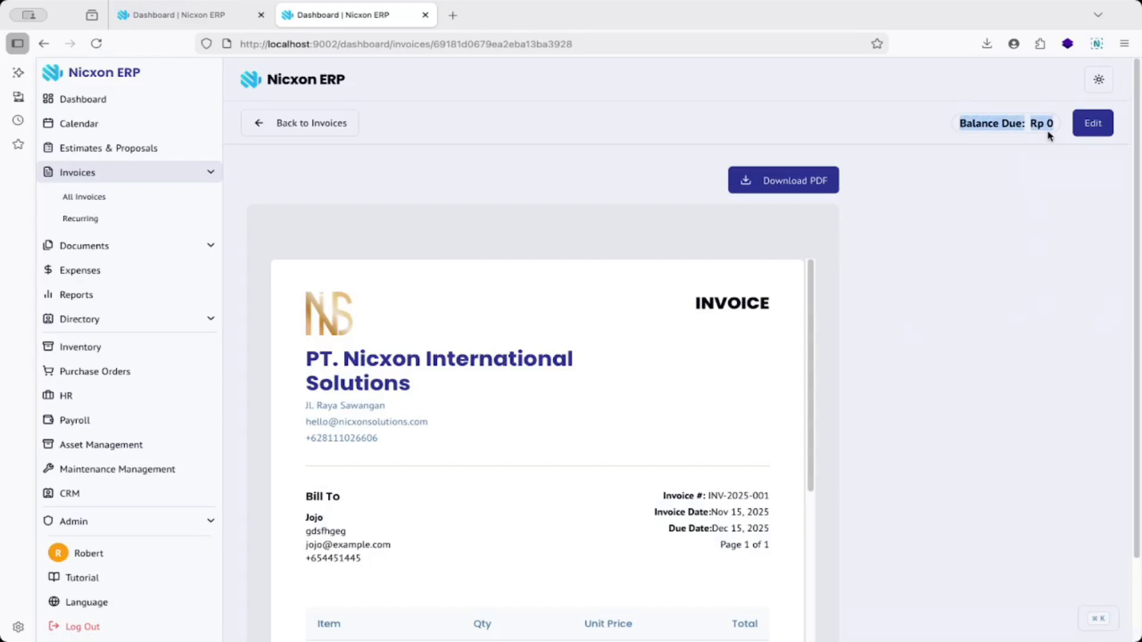
left_click(258, 123)
left_click(425, 17)
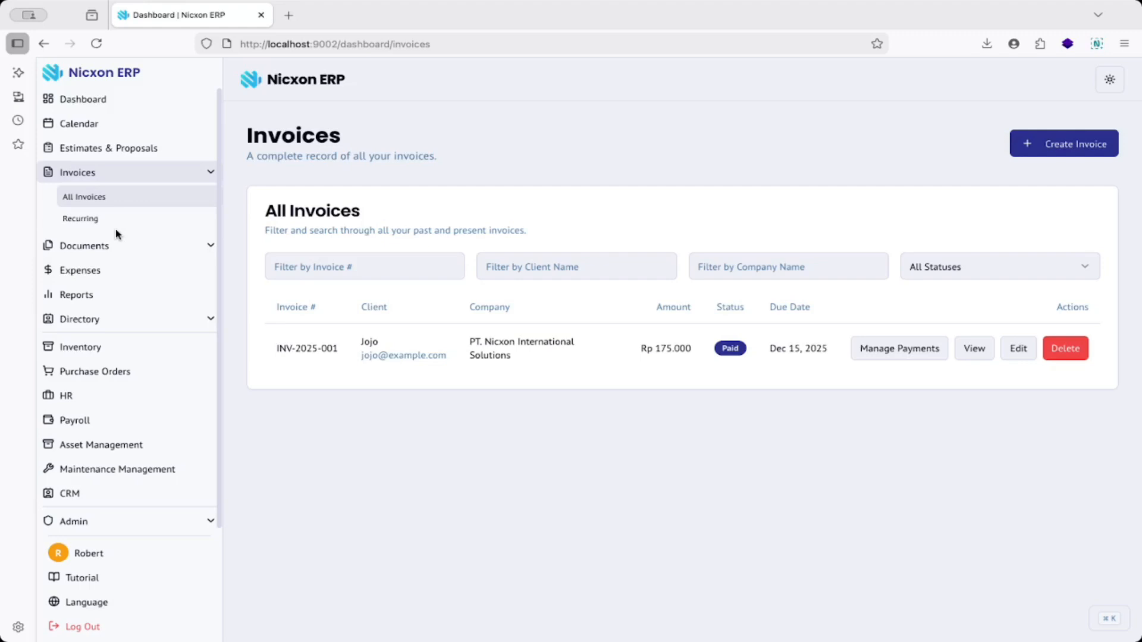
Step: Get the client's portal link from the contacts directory, copy it and open it in a new browser tab
left_click(161, 327)
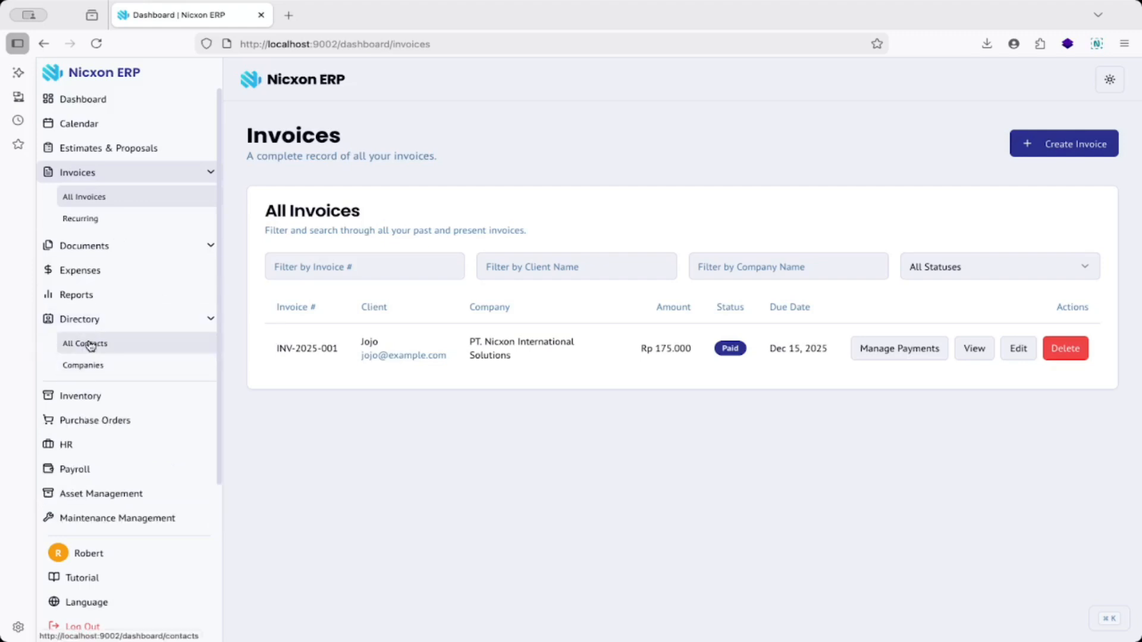
left_click(110, 343)
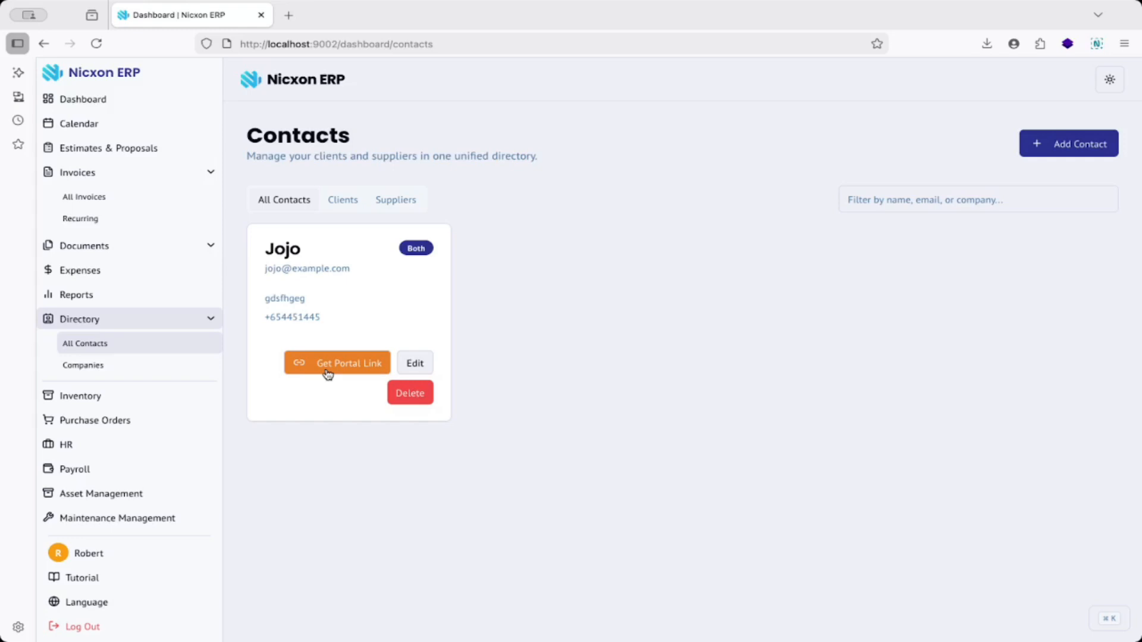
left_click(337, 363)
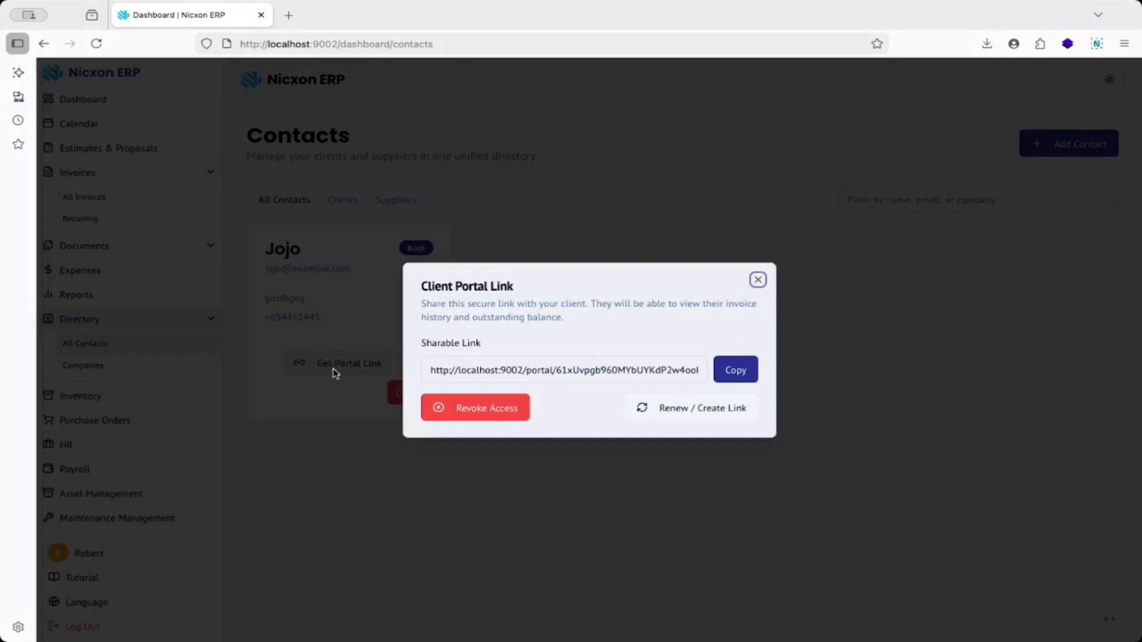
left_click(435, 366)
left_click(644, 370)
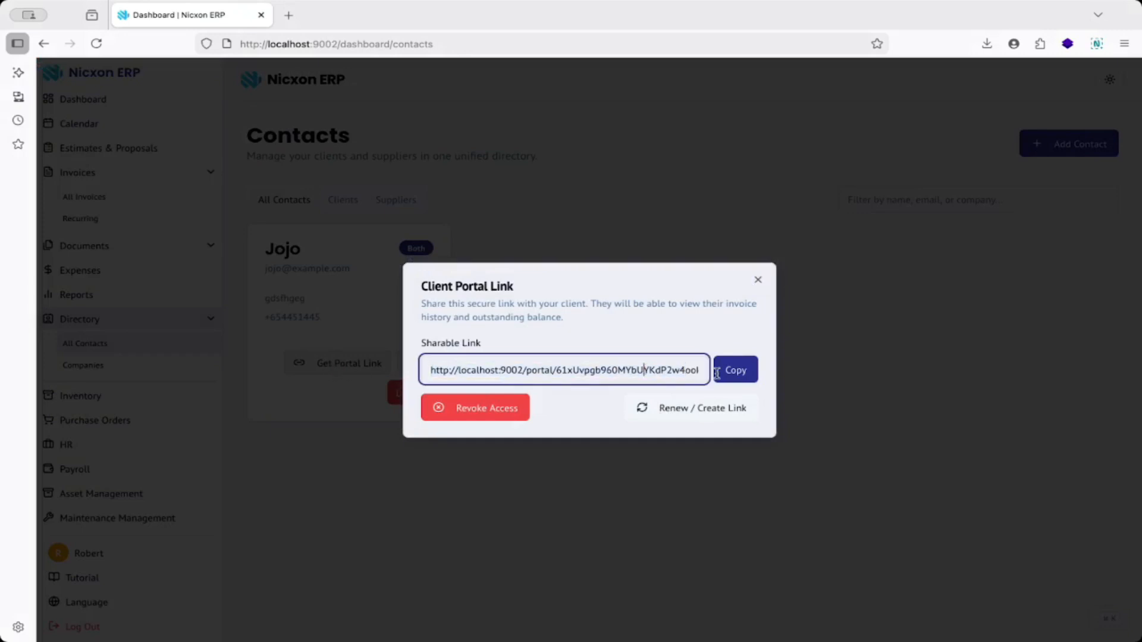
left_click(734, 372)
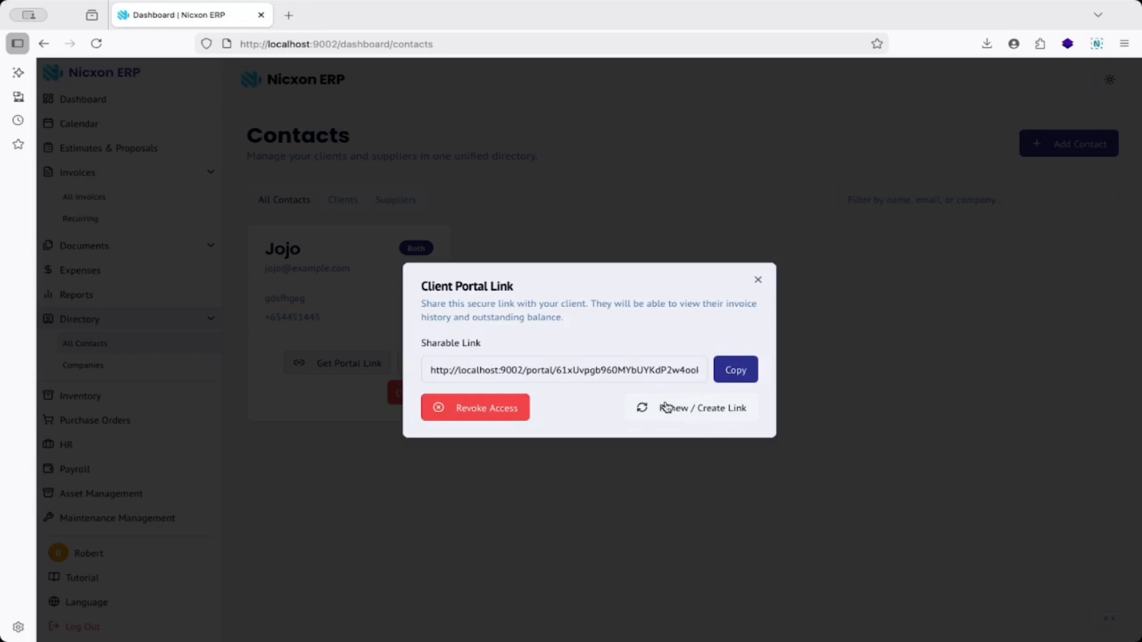
left_click(723, 375)
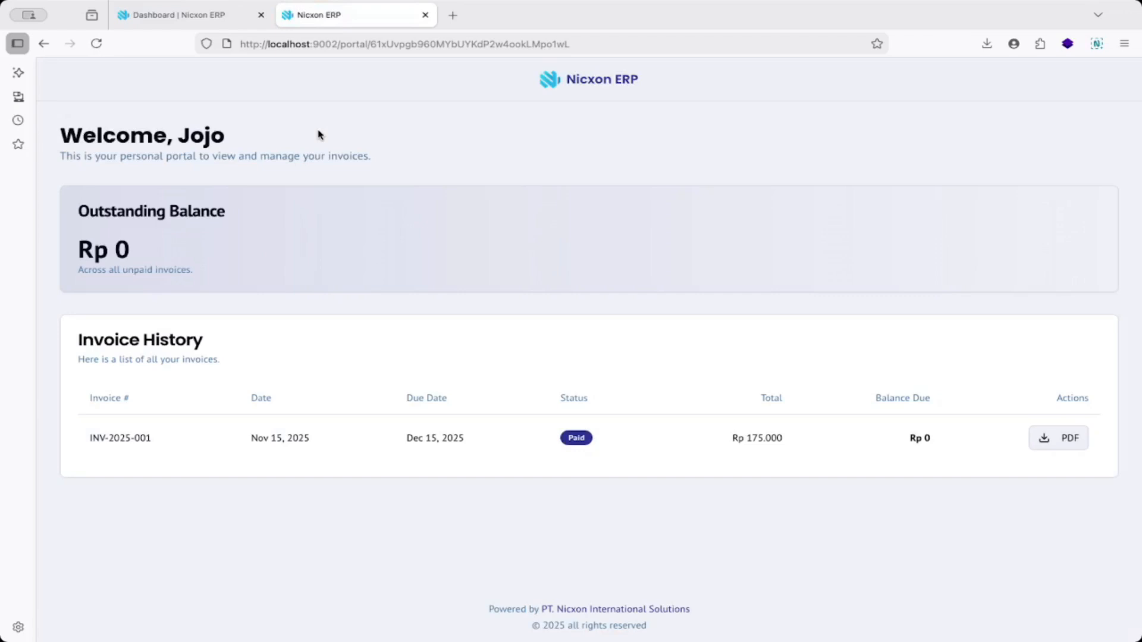
Step: Examine the client portal's welcome heading, outstanding balance and the invoice's status in the invoice history
left_click_drag(118, 136, 226, 136)
mouse_move(72, 225)
left_mouse_down()
mouse_move(219, 283)
mouse_move(135, 263)
mouse_move(62, 210)
left_mouse_up()
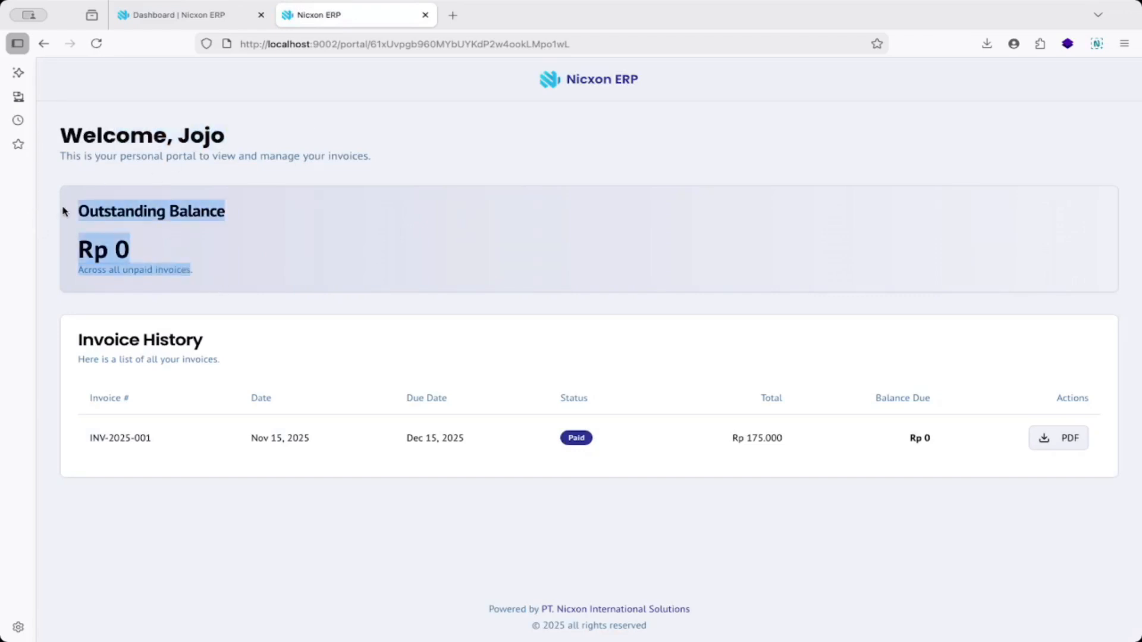
double_click(577, 437)
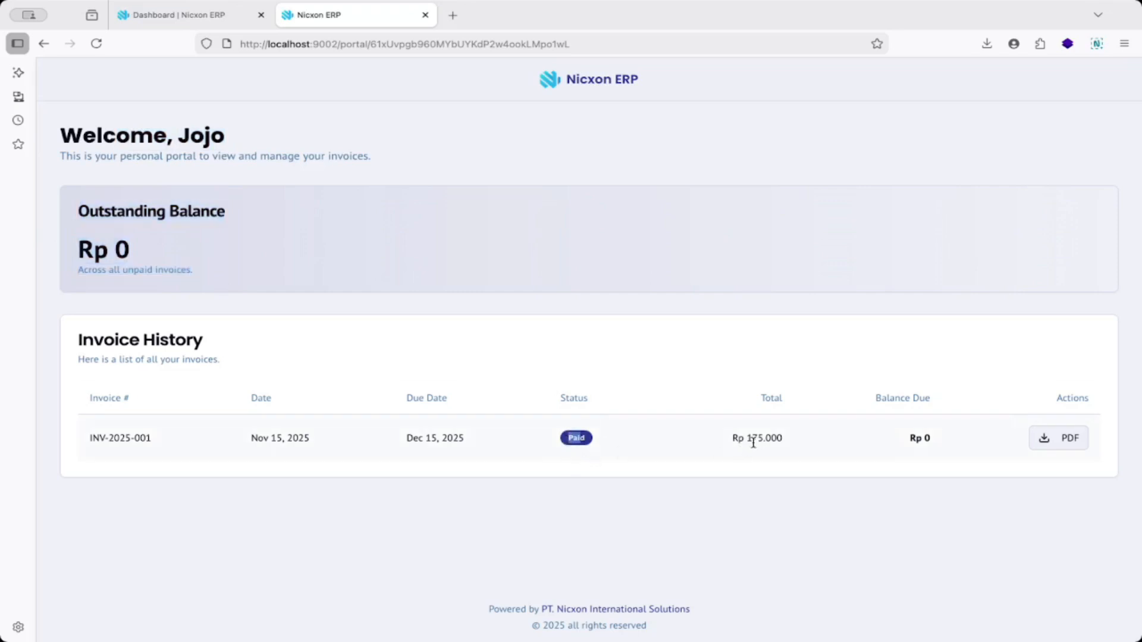
triple_click(106, 239)
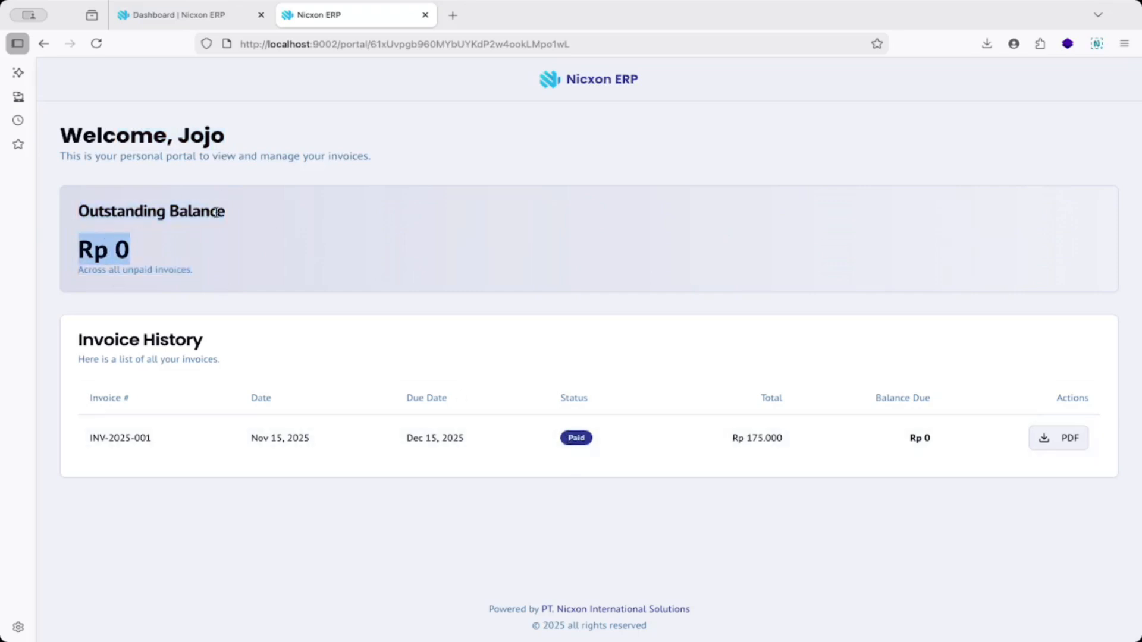
left_click(239, 254)
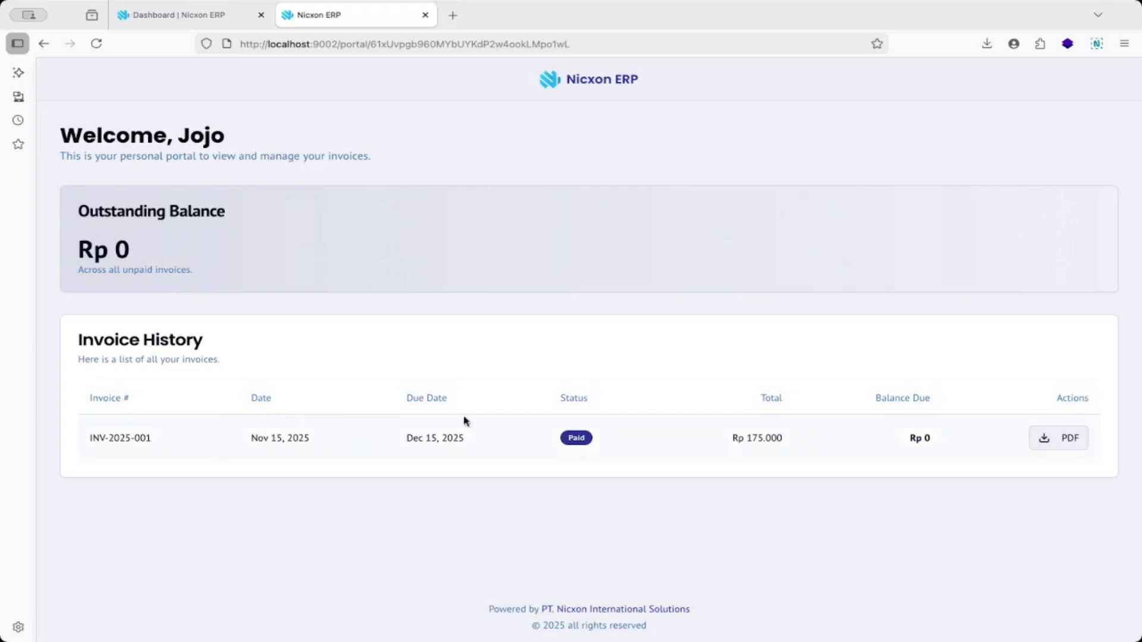
Step: Open the invoice document from the portal's invoice history, look through it, and close the preview and the portal tab
left_click(1054, 444)
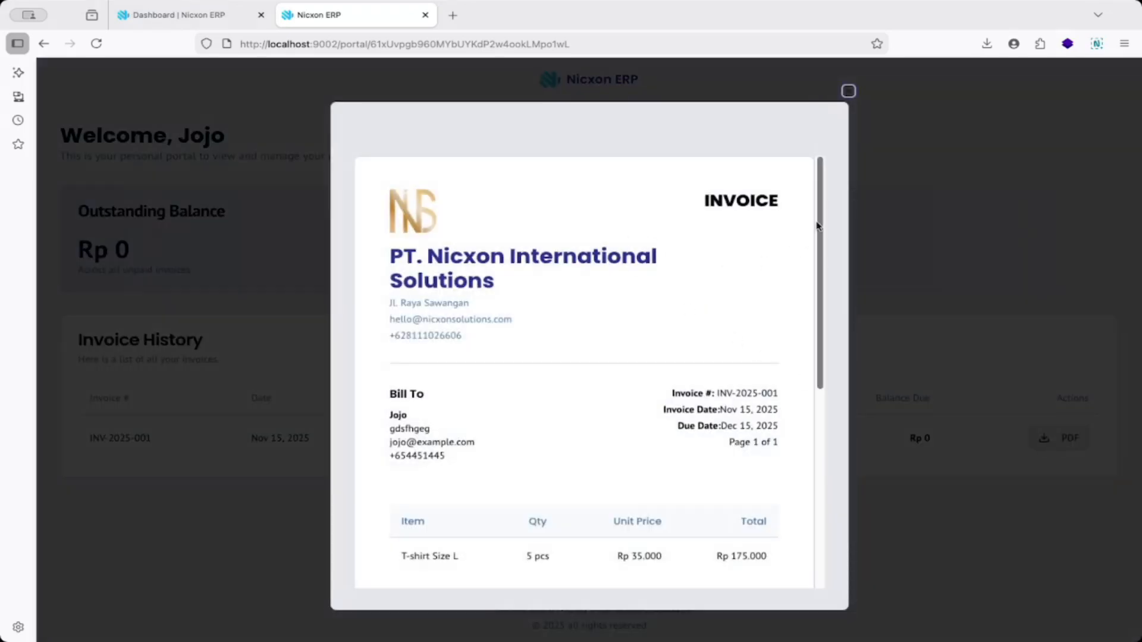
left_click_drag(820, 239, 818, 446)
scroll(800, 297, "up", 5)
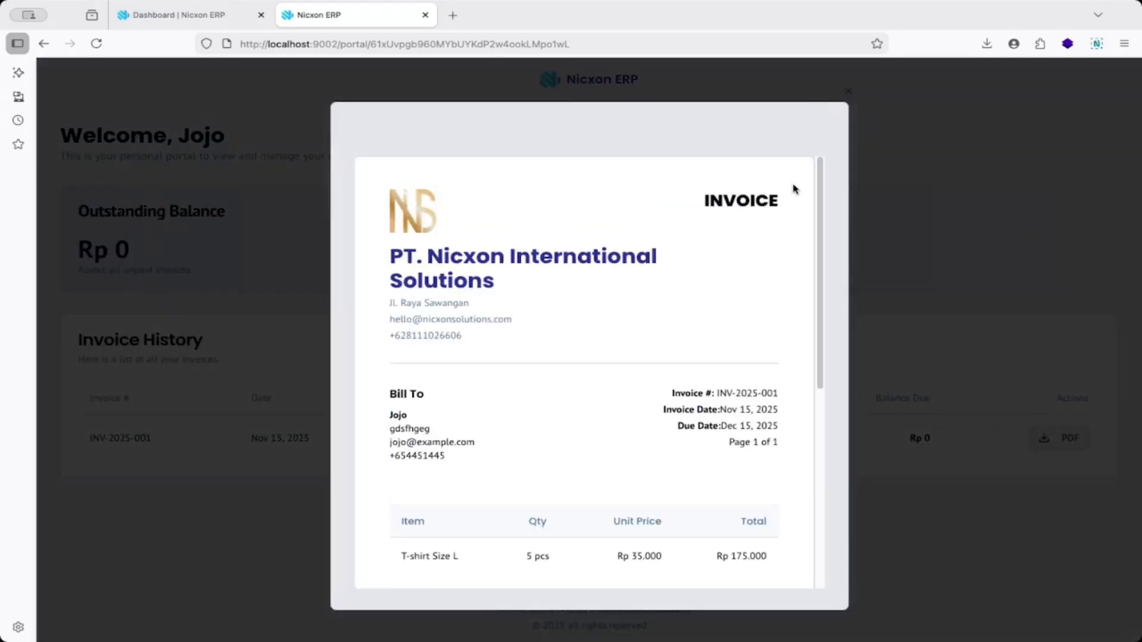
left_click_drag(820, 190, 762, 448)
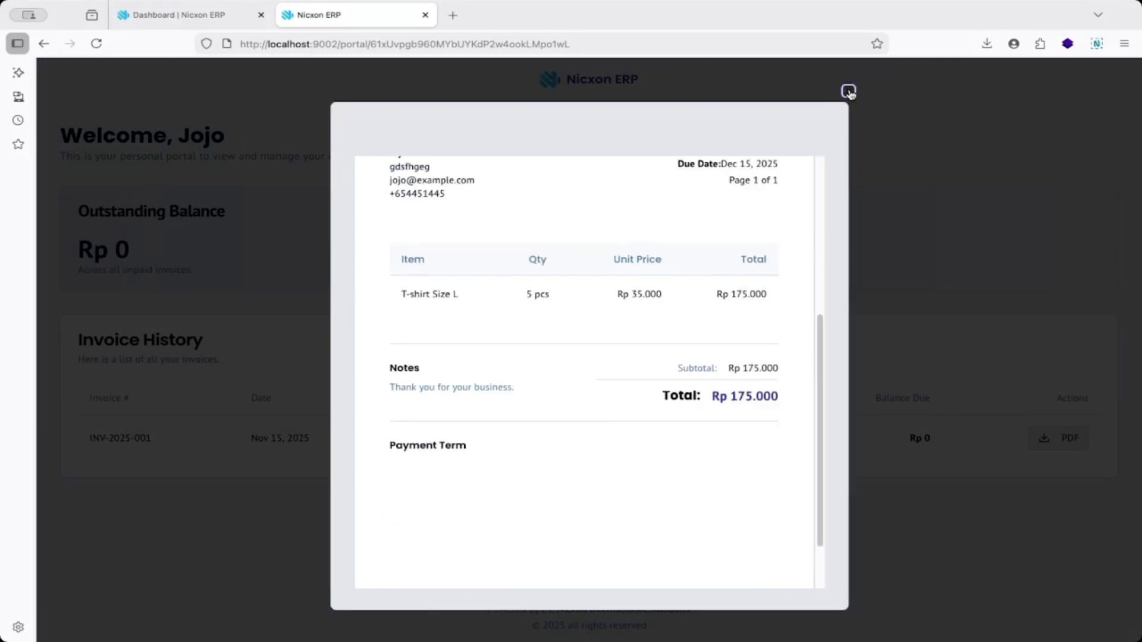
left_click(849, 93)
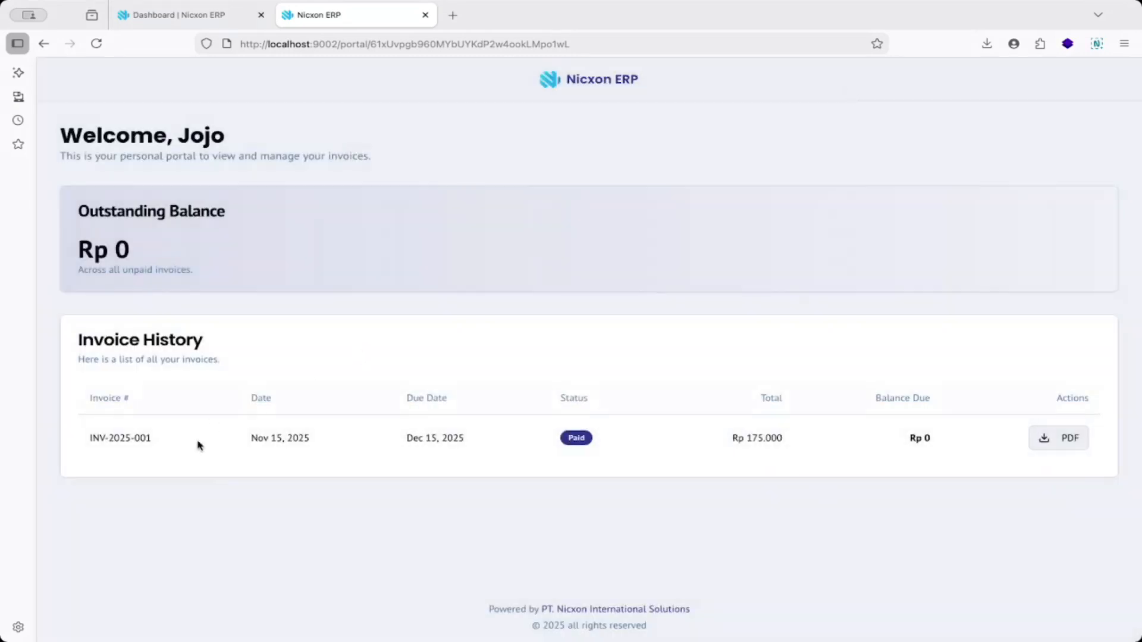
left_click(426, 15)
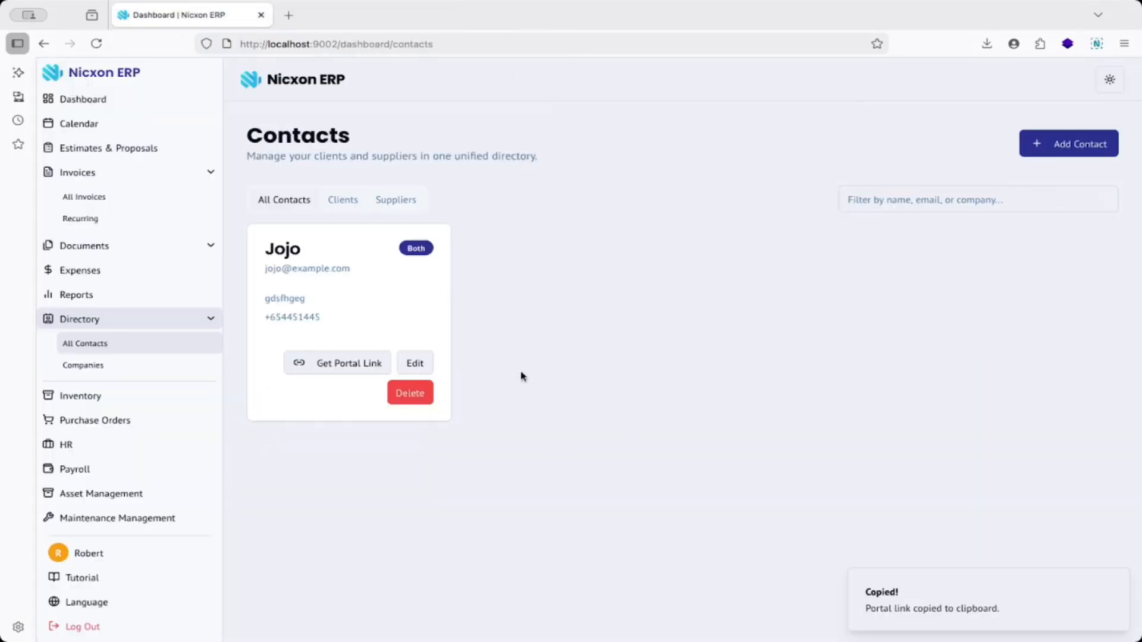